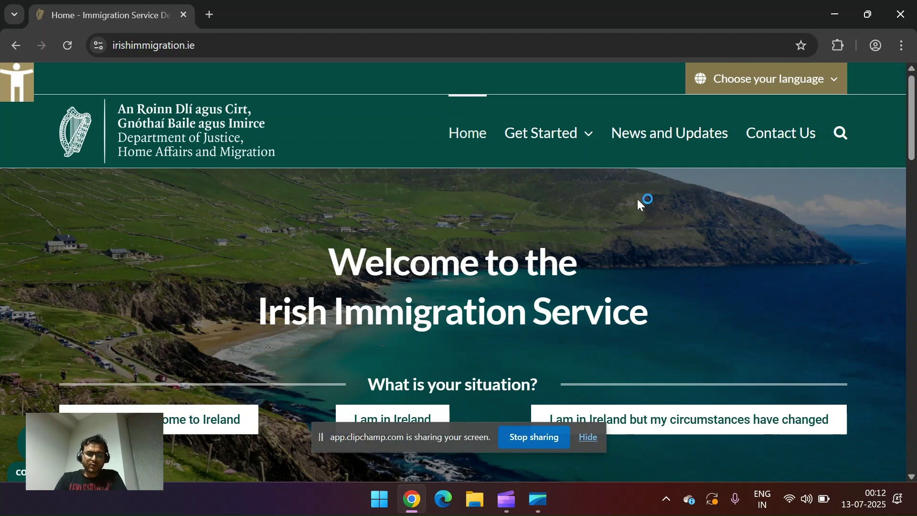
# Step: Go through 'I would like to come to Ireland' and open the Work tile's 'Coming to work in Ireland' page
pyautogui.scroll(-2, 346, 237)
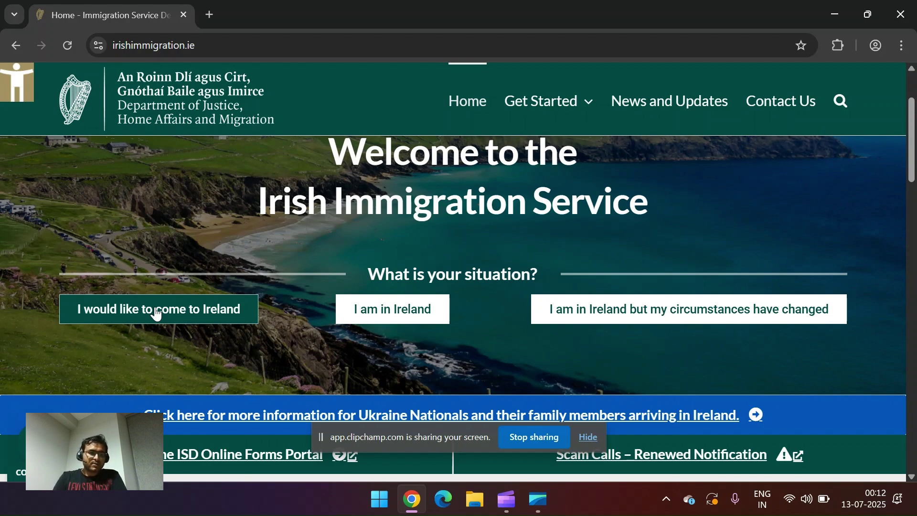
pyautogui.click(156, 311)
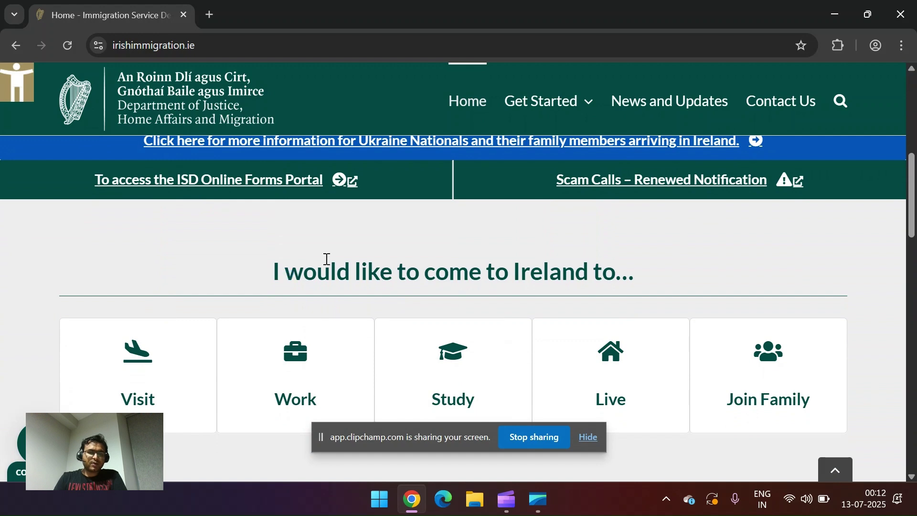
pyautogui.scroll(-2, 325, 267)
pyautogui.click(309, 296)
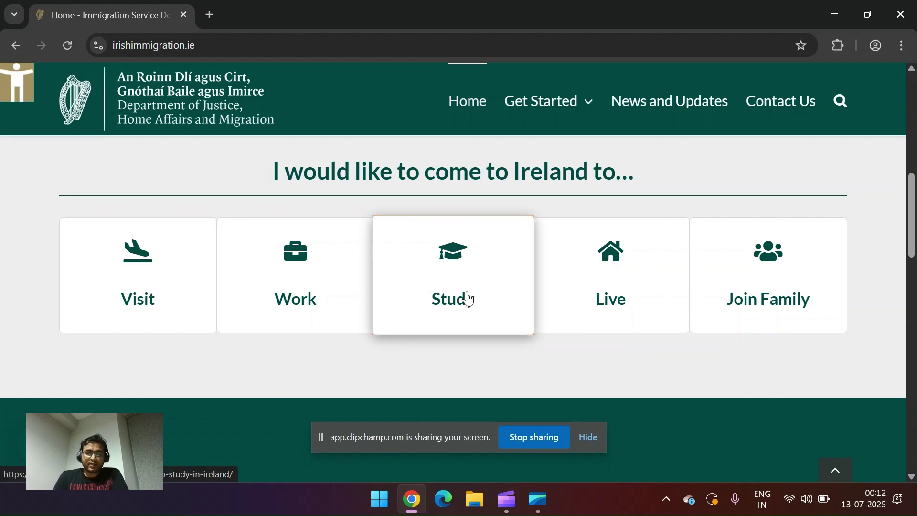
pyautogui.click(761, 301)
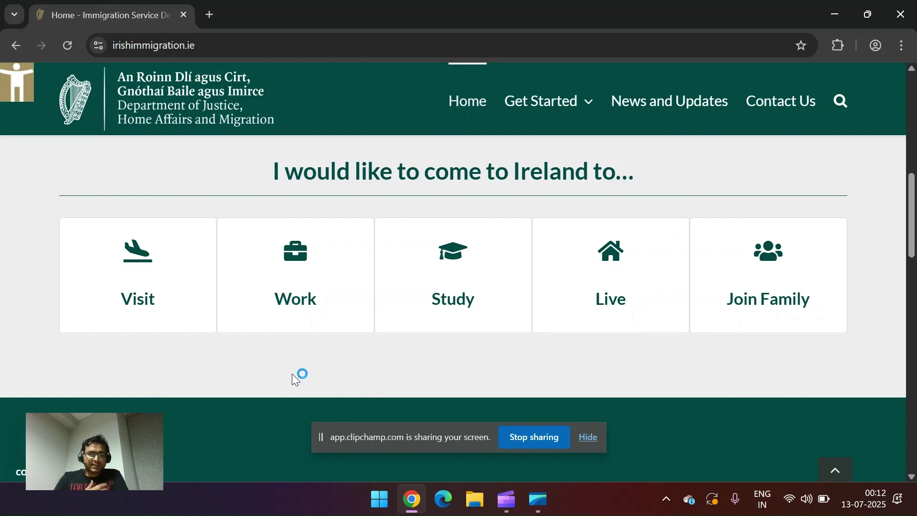
pyautogui.click(305, 288)
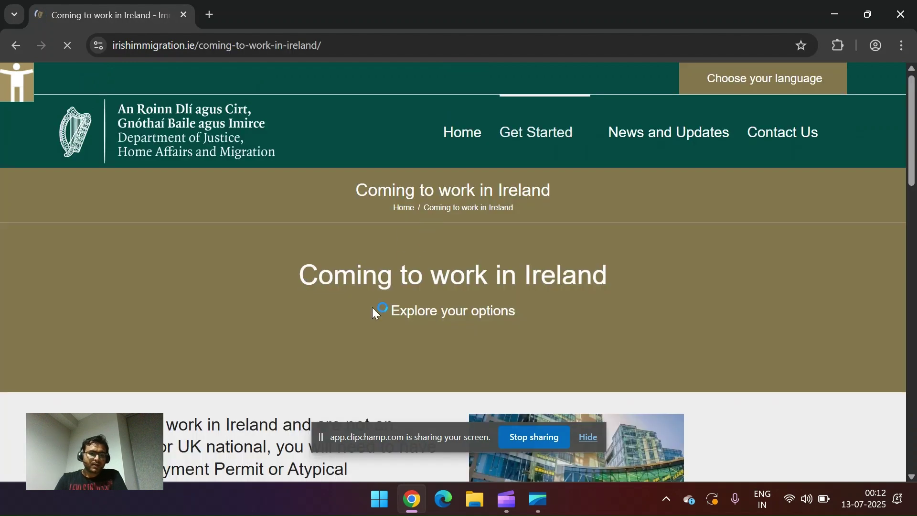
pyautogui.scroll(-3, 362, 322)
pyautogui.scroll(-1, 363, 322)
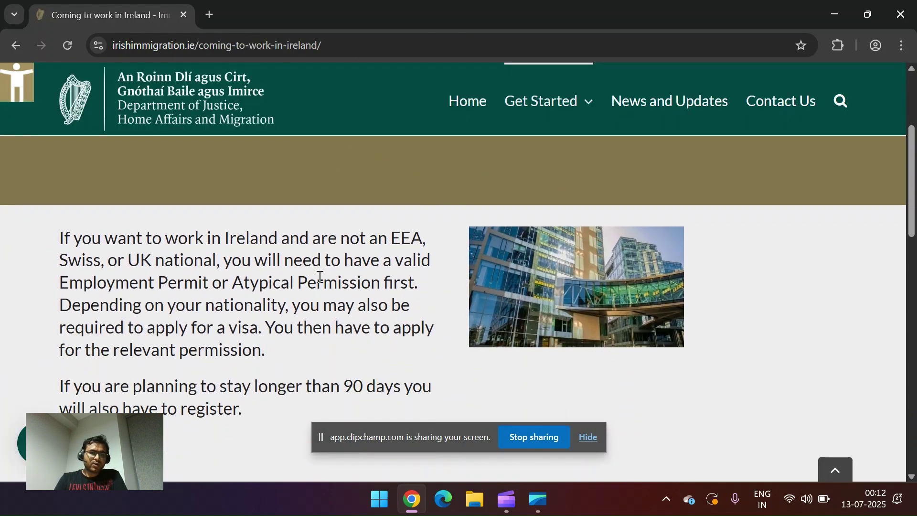
pyautogui.moveTo(338, 237); pyautogui.dragTo(424, 242)
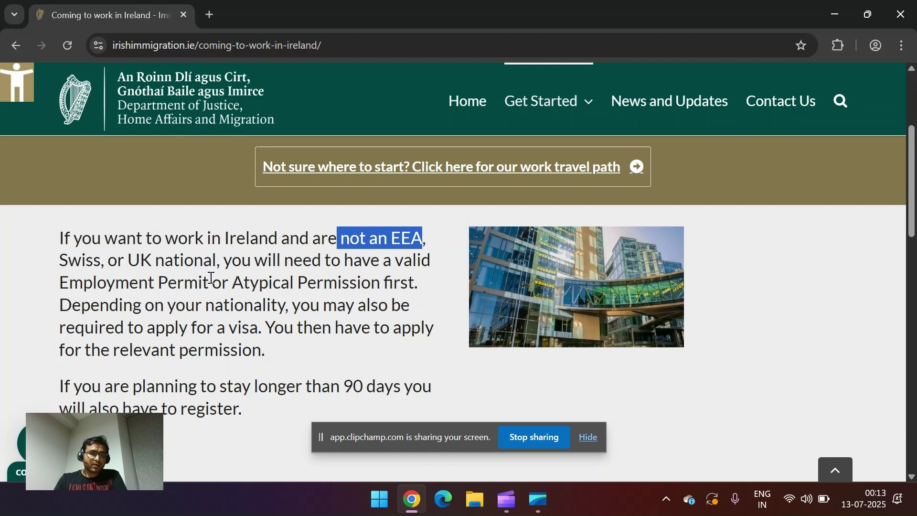
pyautogui.moveTo(211, 278); pyautogui.dragTo(380, 282)
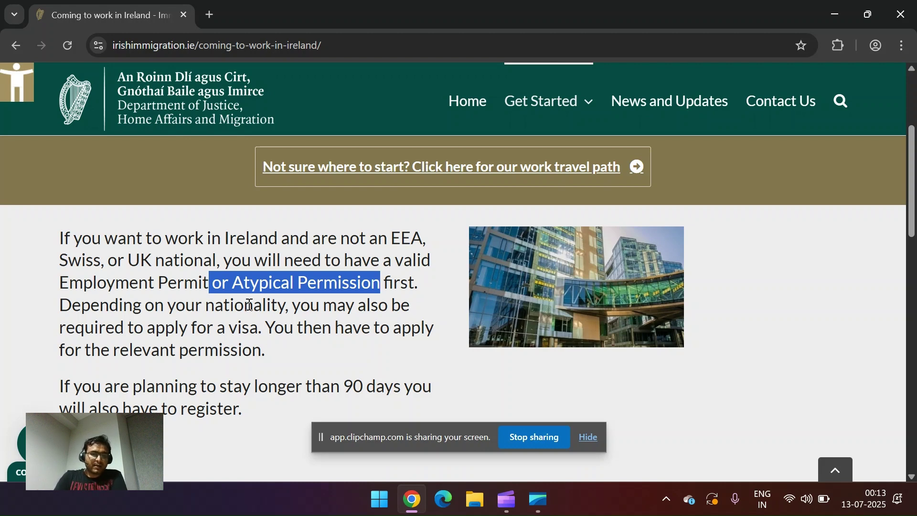
pyautogui.scroll(-2, 254, 338)
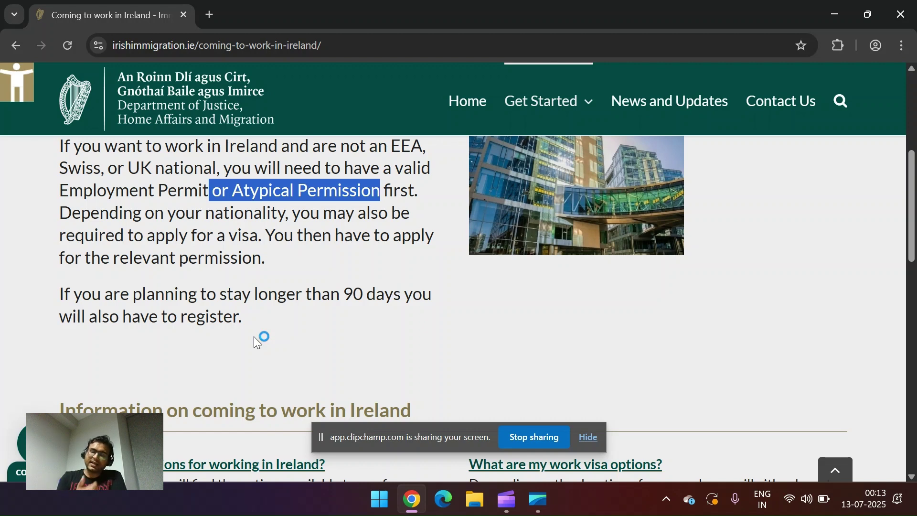
pyautogui.scroll(-3, 254, 336)
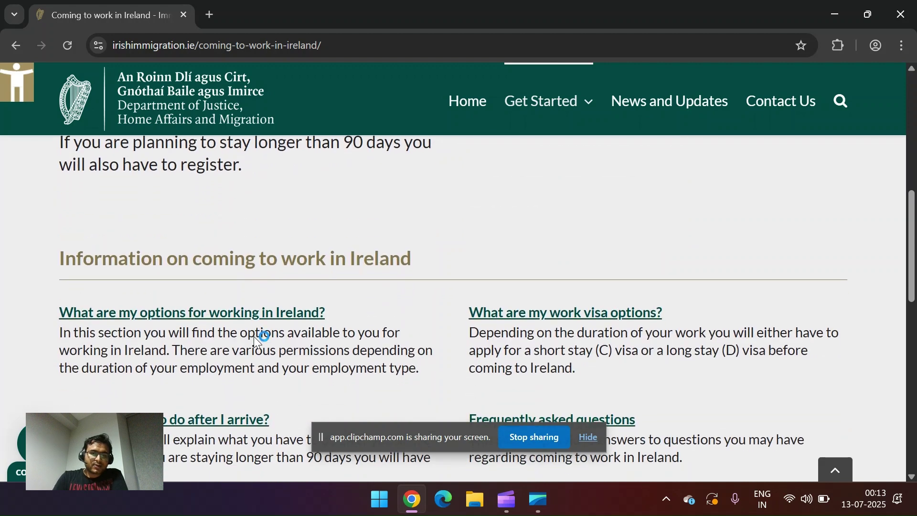
pyautogui.click(576, 323)
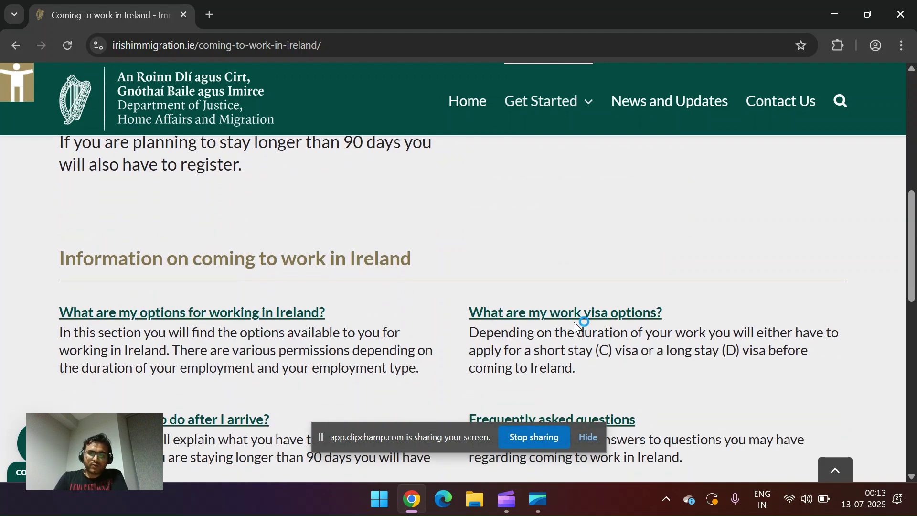
# Step: Open 'What are my work visa options?' and then its 'More than 90 days' guidance
pyautogui.click(590, 315)
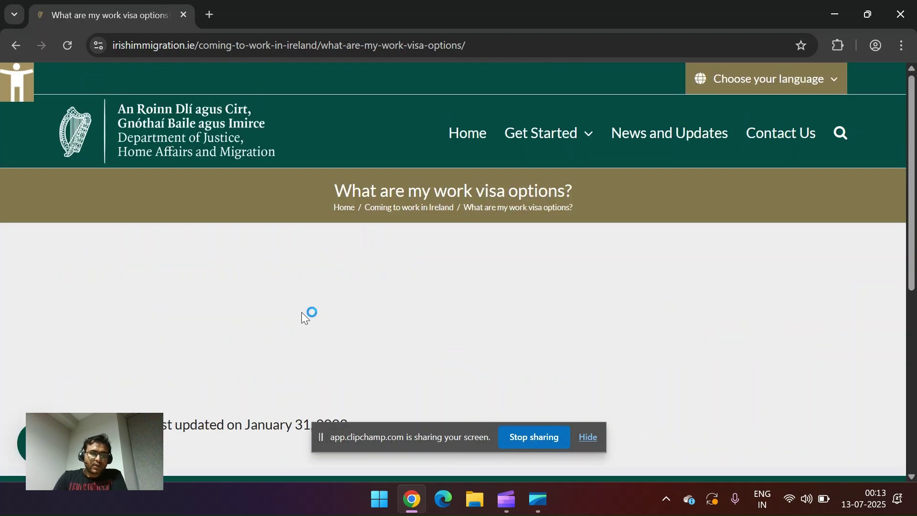
pyautogui.scroll(-2, 302, 318)
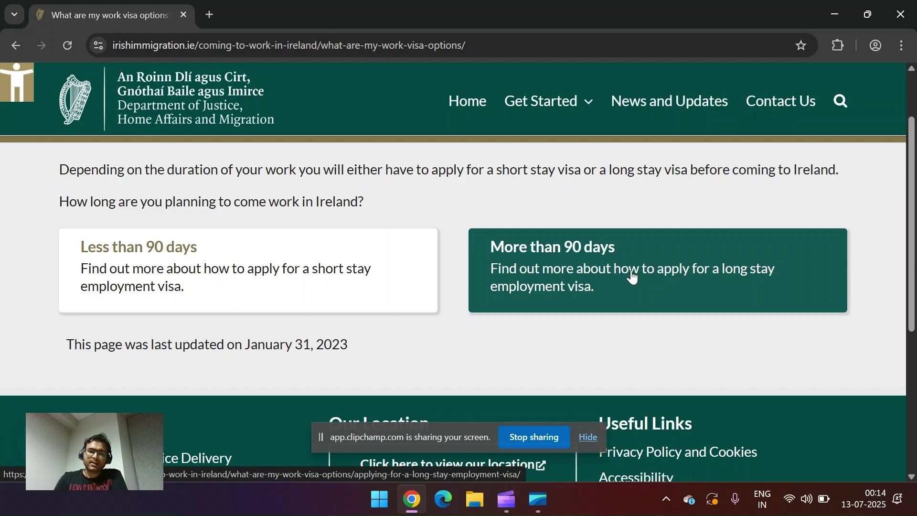
pyautogui.click(631, 272)
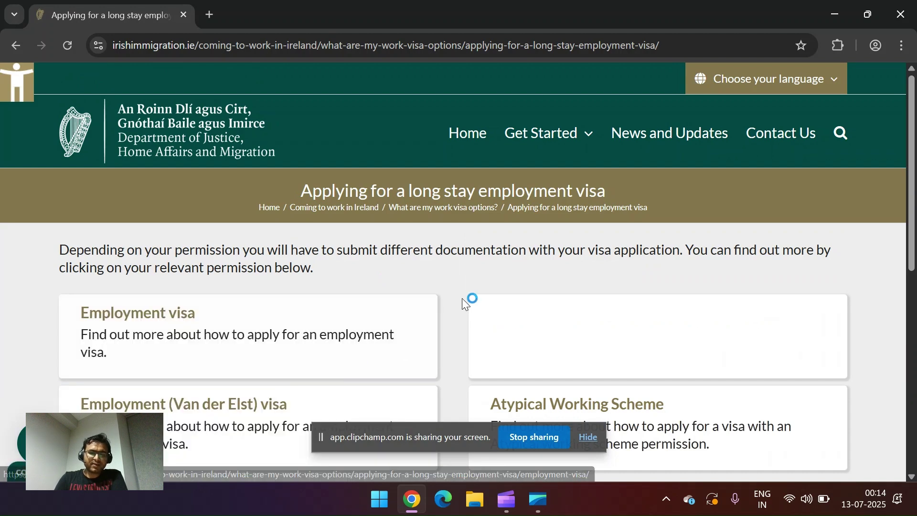
pyautogui.scroll(-1, 462, 298)
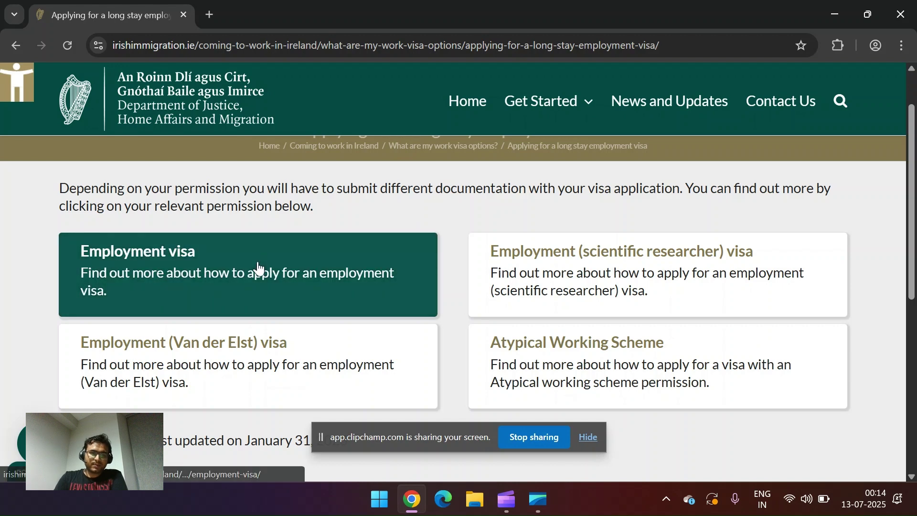
# Step: Open the Employment visa page and scroll down to its 'How do I apply?' steps
pyautogui.click(208, 276)
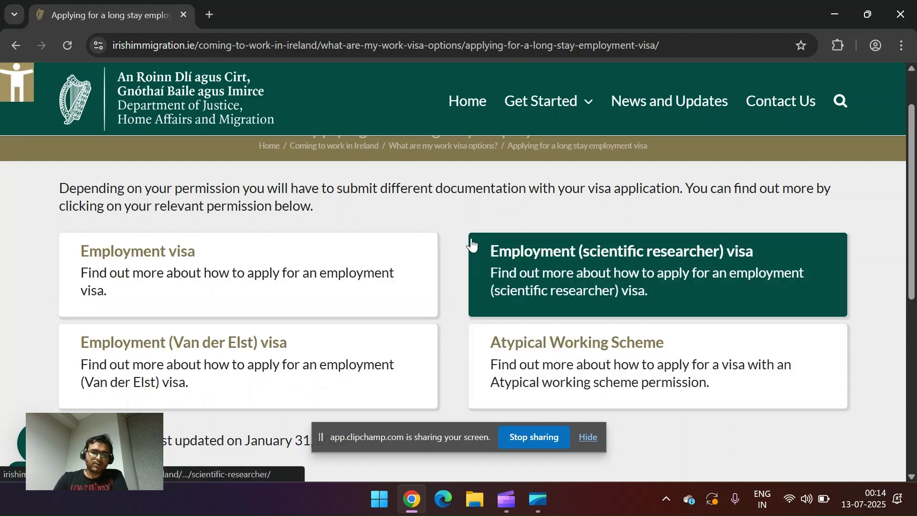
pyautogui.click(281, 258)
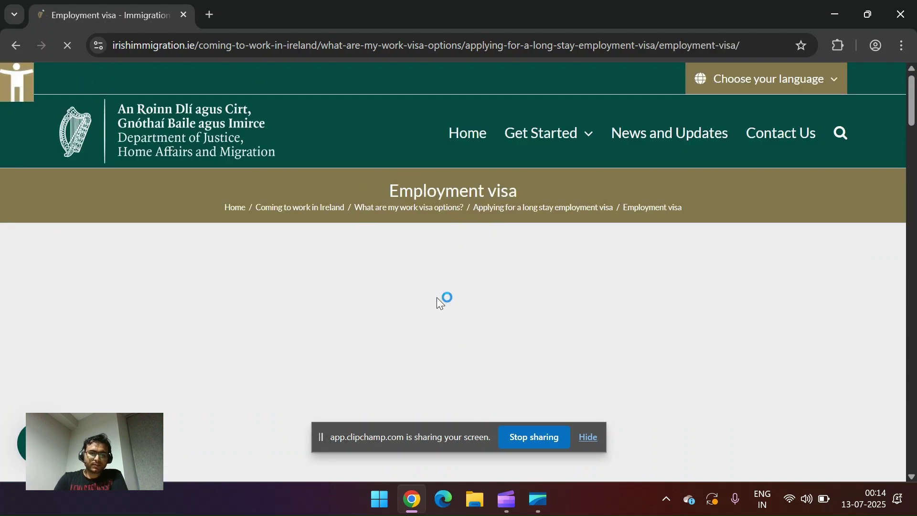
pyautogui.scroll(-5, 436, 297)
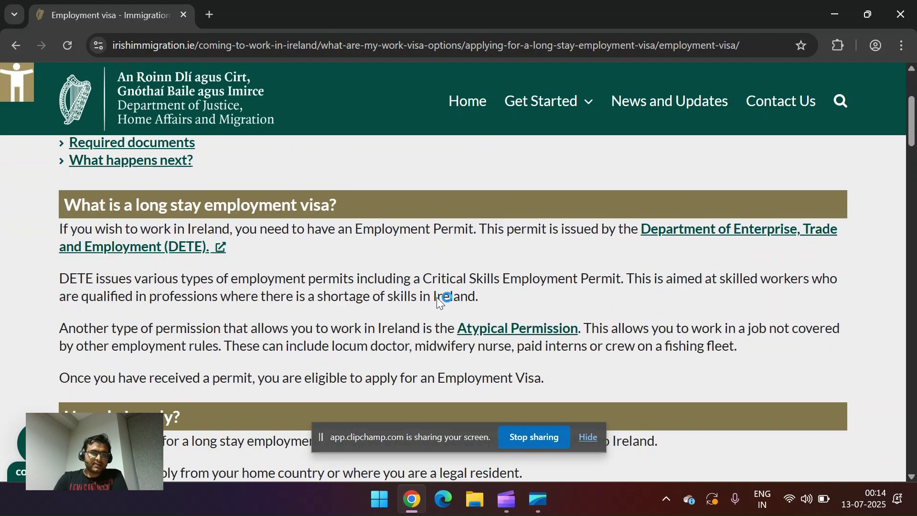
pyautogui.scroll(1, 438, 297)
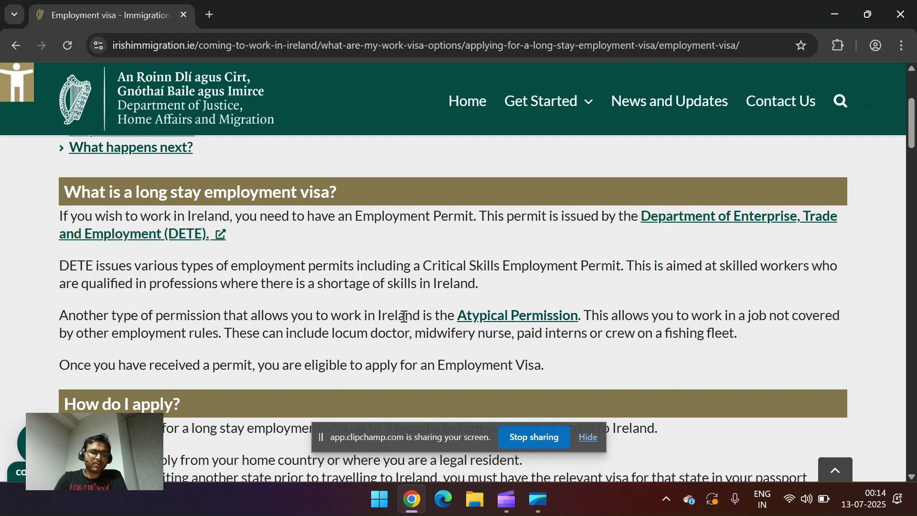
pyautogui.scroll(-4, 402, 317)
pyautogui.scroll(-3, 405, 321)
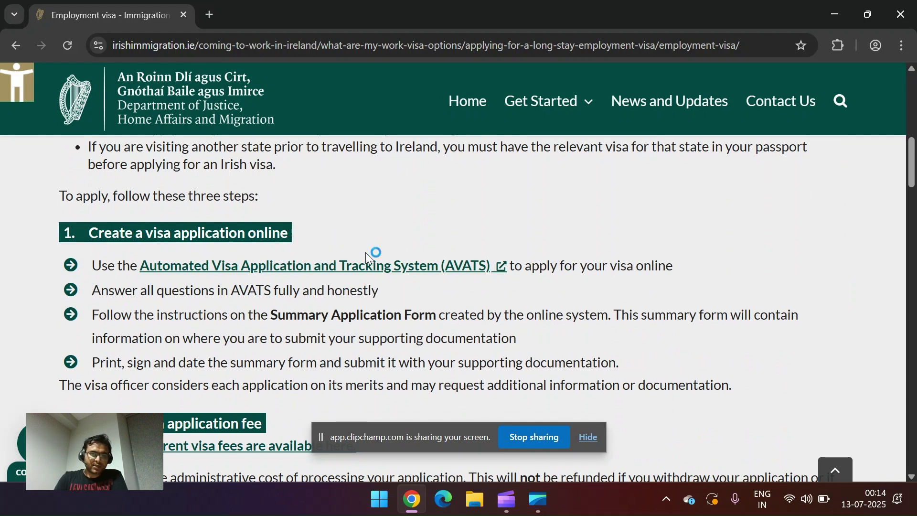
# Step: Open the AVATS link in a new browser tab and switch to it
pyautogui.rightClick(326, 269)
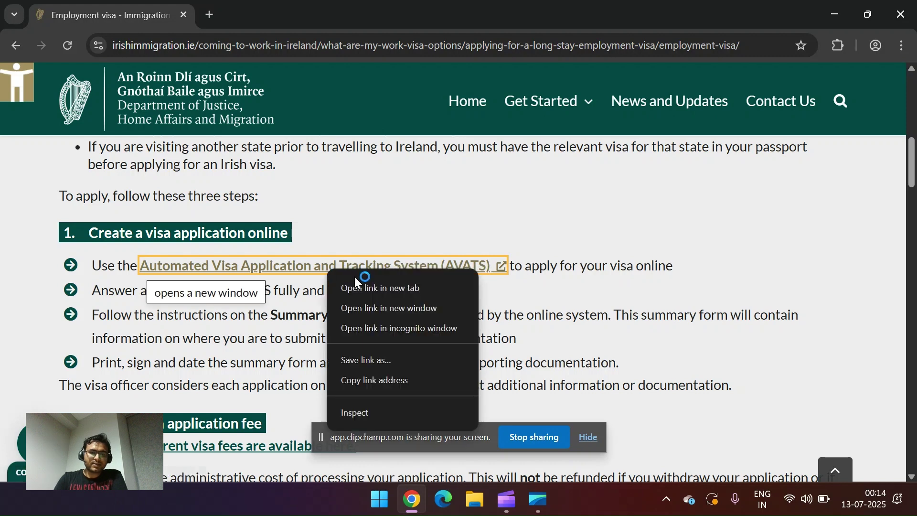
pyautogui.click(362, 289)
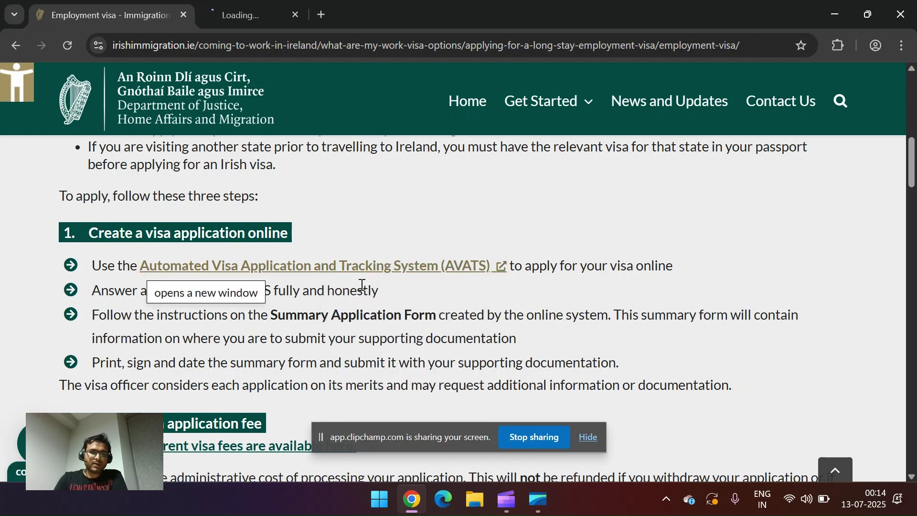
pyautogui.click(254, 7)
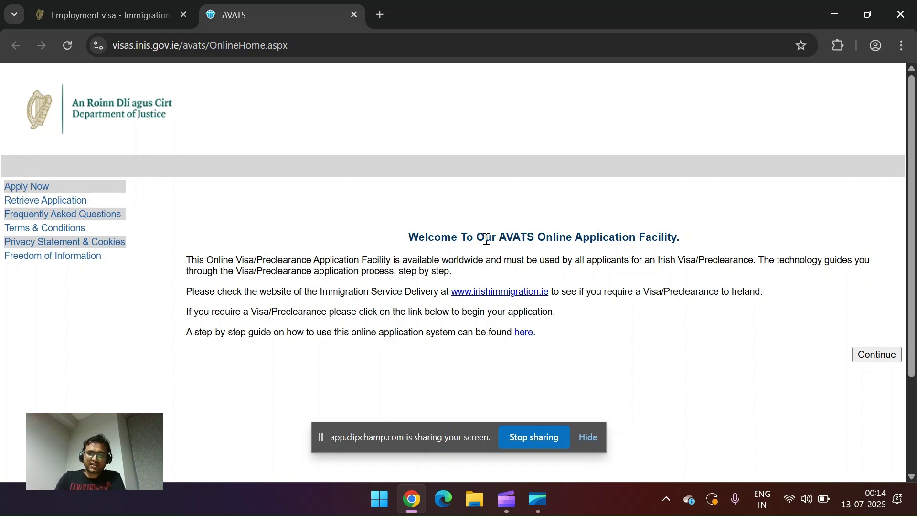
# Step: Continue past the welcome page, acknowledge the privacy notice, and start the AVATS Online Application Form
pyautogui.click(878, 355)
pyautogui.scroll(-6, 408, 296)
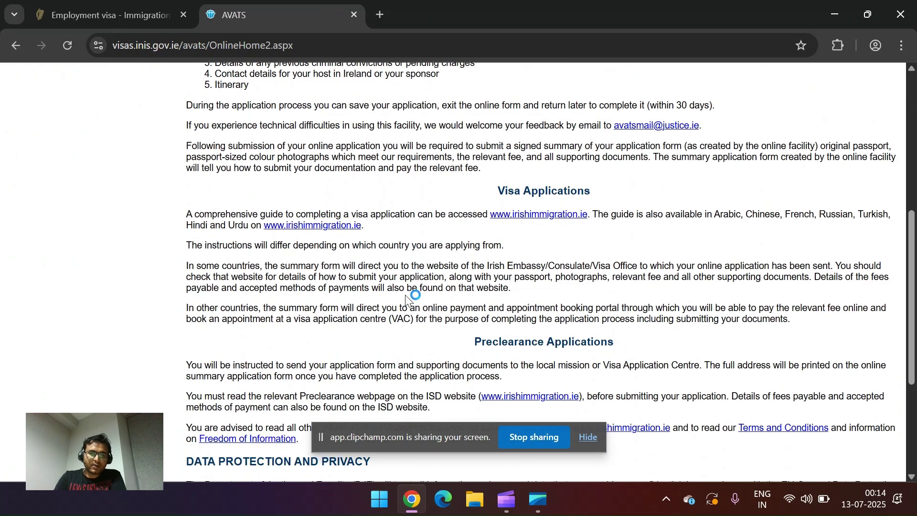
pyautogui.scroll(-4, 406, 298)
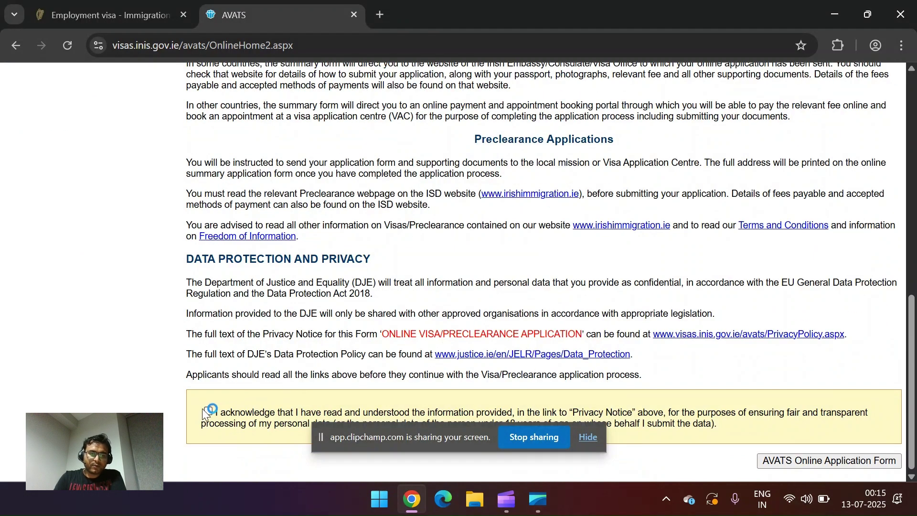
pyautogui.click(205, 410)
pyautogui.click(830, 460)
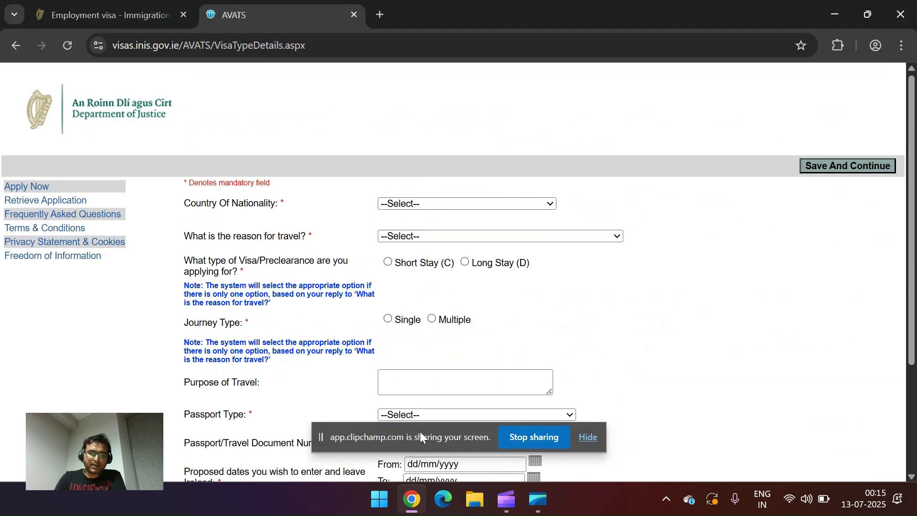
# Step: Set Country Of Nationality to India
pyautogui.moveTo(415, 434); pyautogui.dragTo(15, 447)
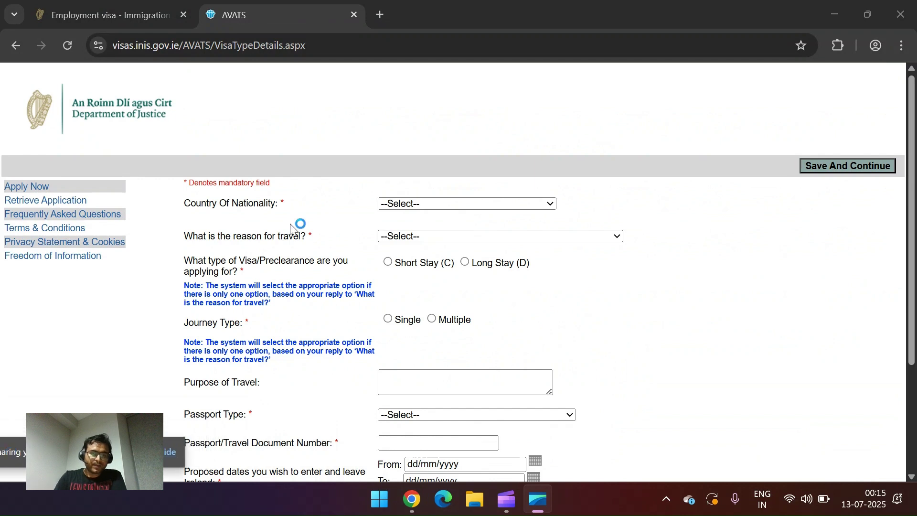
pyautogui.click(419, 203)
pyautogui.write('india')
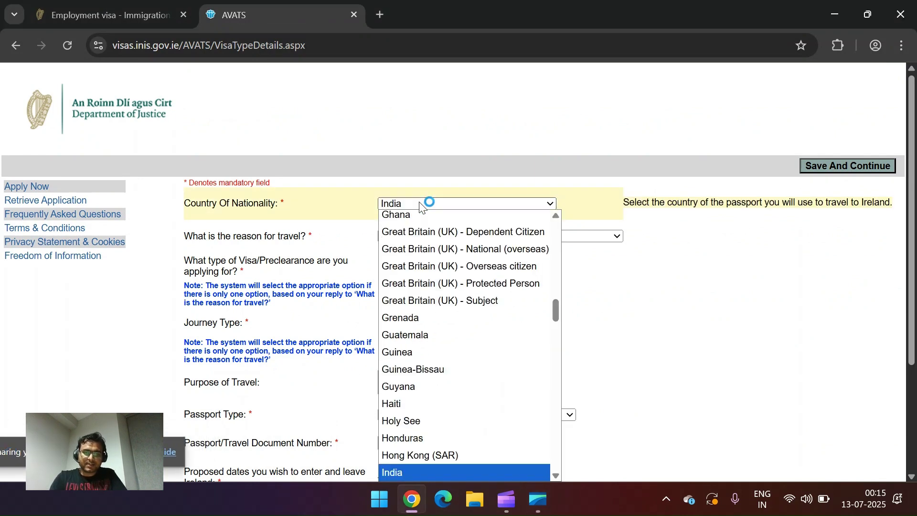
pyautogui.press('Return')
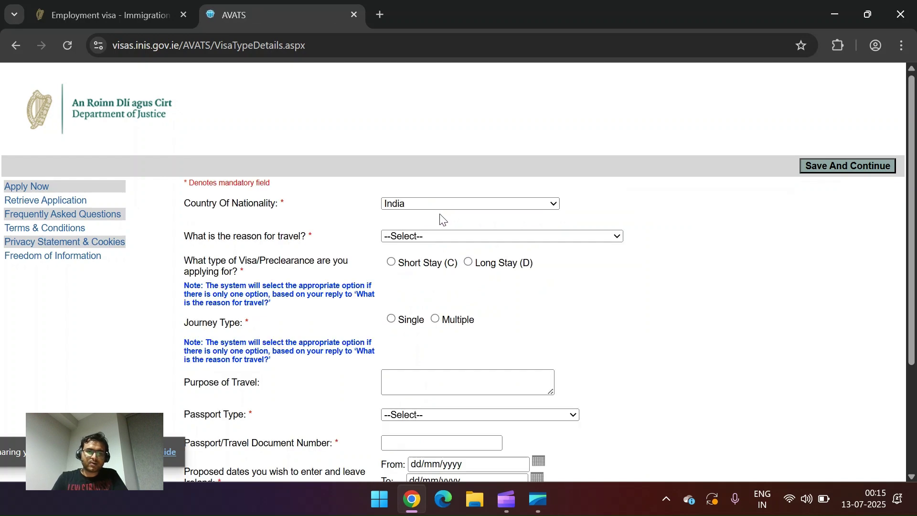
# Step: Choose Employment as travel reason, Critical Skills Employment Permit as visa type, and Long Stay (D)
pyautogui.click(463, 236)
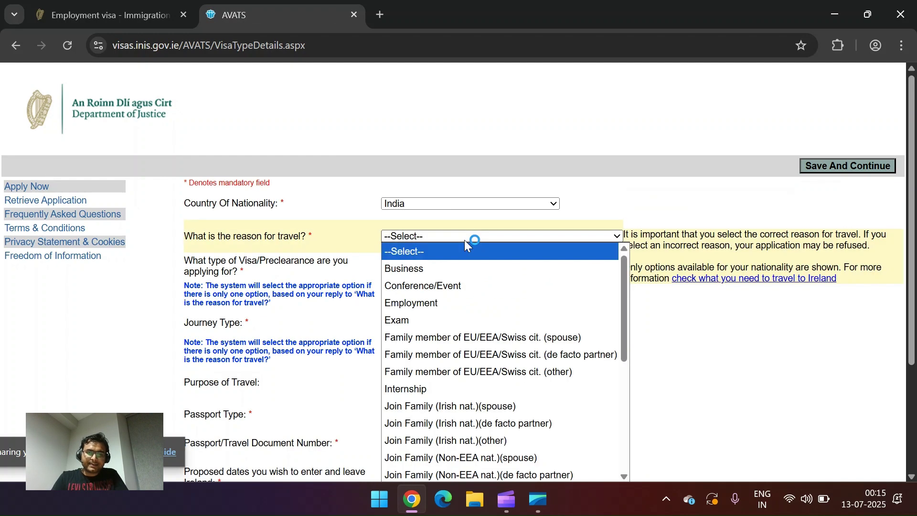
pyautogui.click(426, 302)
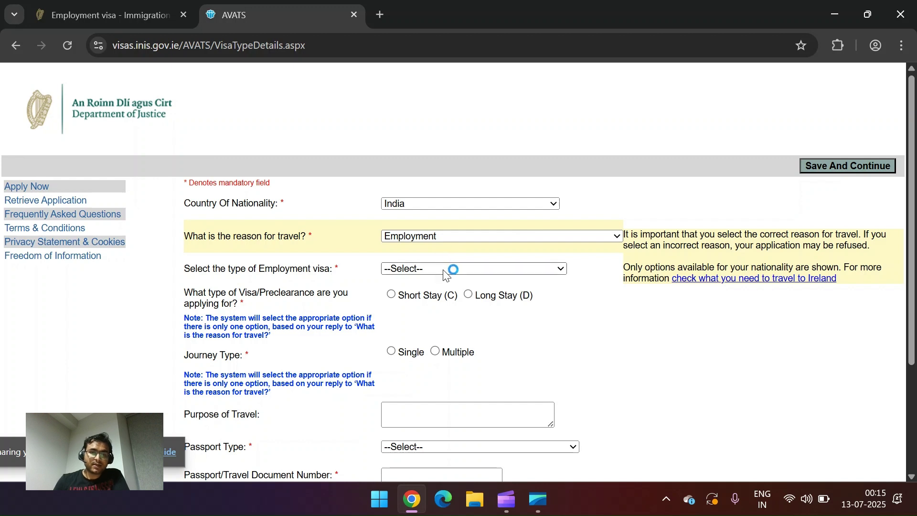
pyautogui.click(444, 270)
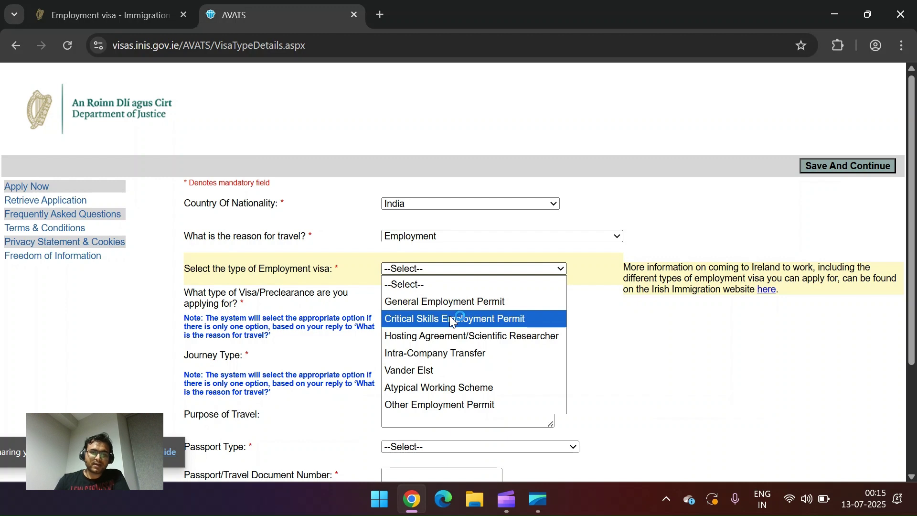
pyautogui.click(451, 317)
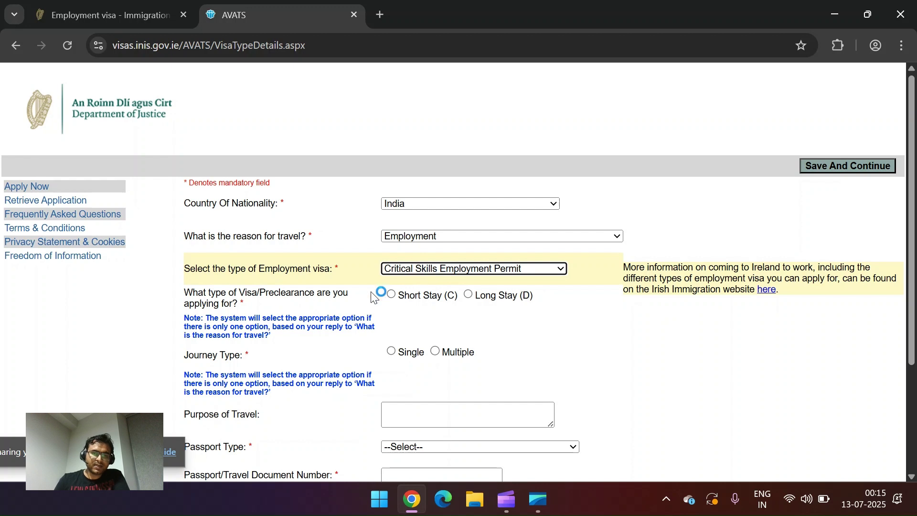
pyautogui.click(468, 295)
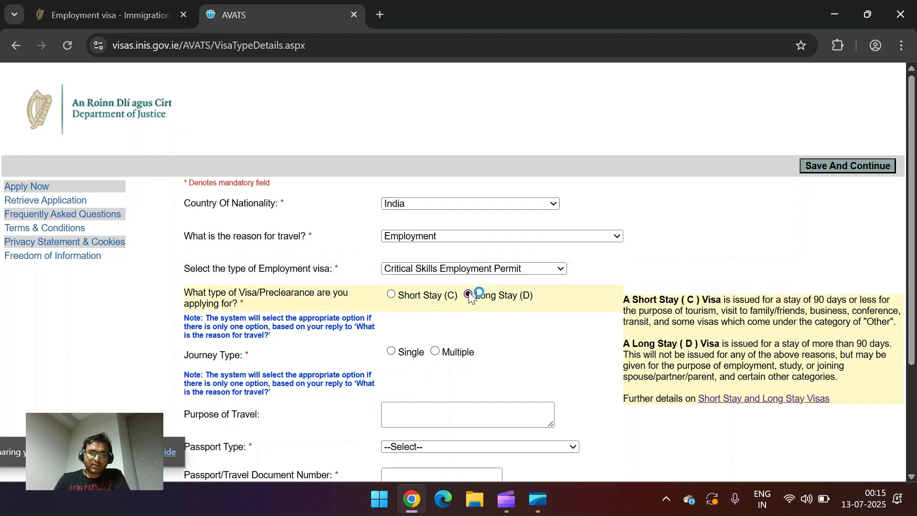
pyautogui.scroll(-2, 487, 307)
# Step: Select Single for the Journey Type
pyautogui.scroll(-1, 481, 306)
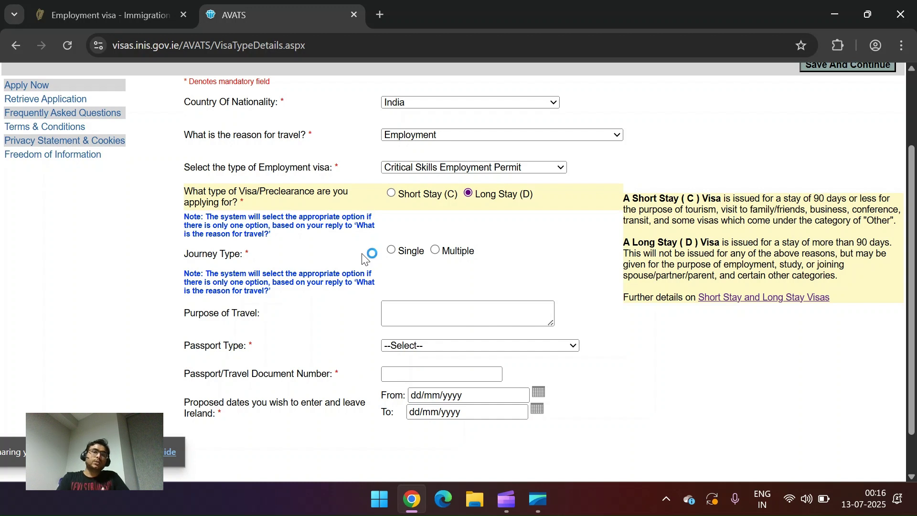
pyautogui.click(392, 251)
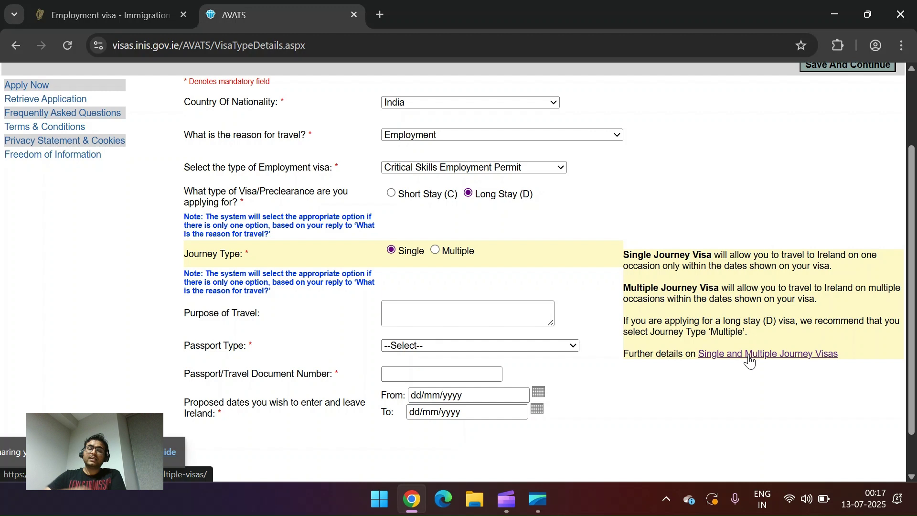
# Step: Enter 'Employment' as the Purpose of Travel
pyautogui.click(534, 303)
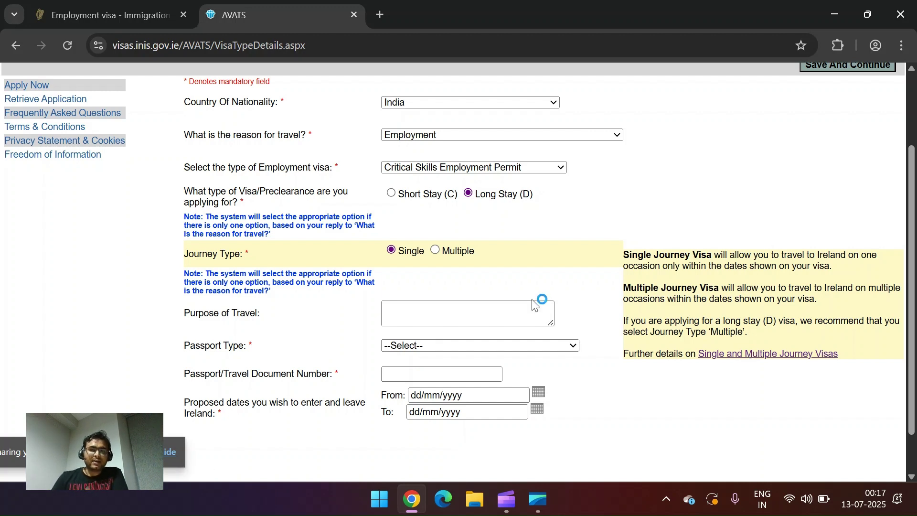
pyautogui.click(436, 316)
pyautogui.write('E')
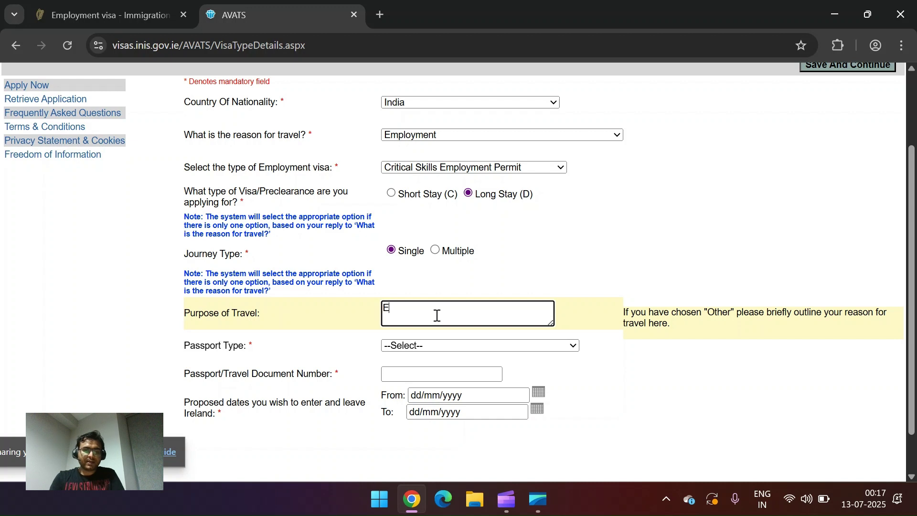
pyautogui.write('mployment')
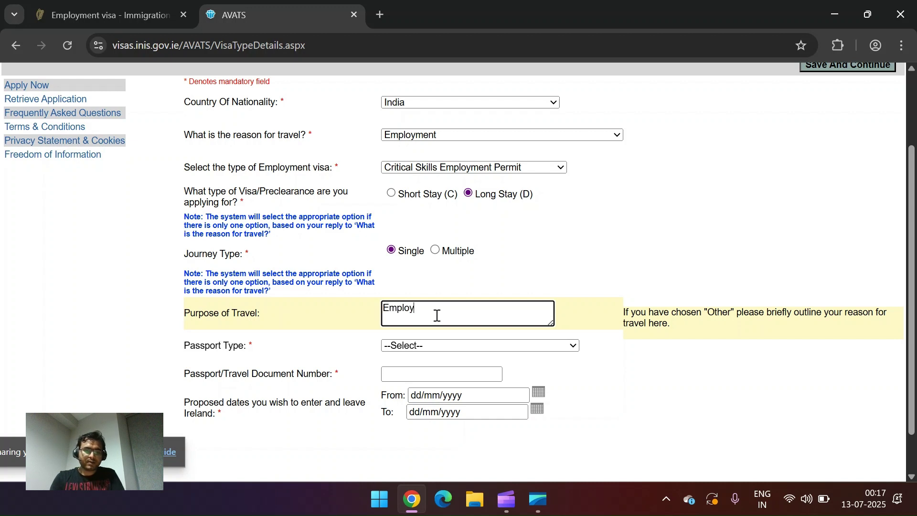
# Step: Set Passport Type to National Passport and fill the passport number from autofill
pyautogui.click(428, 346)
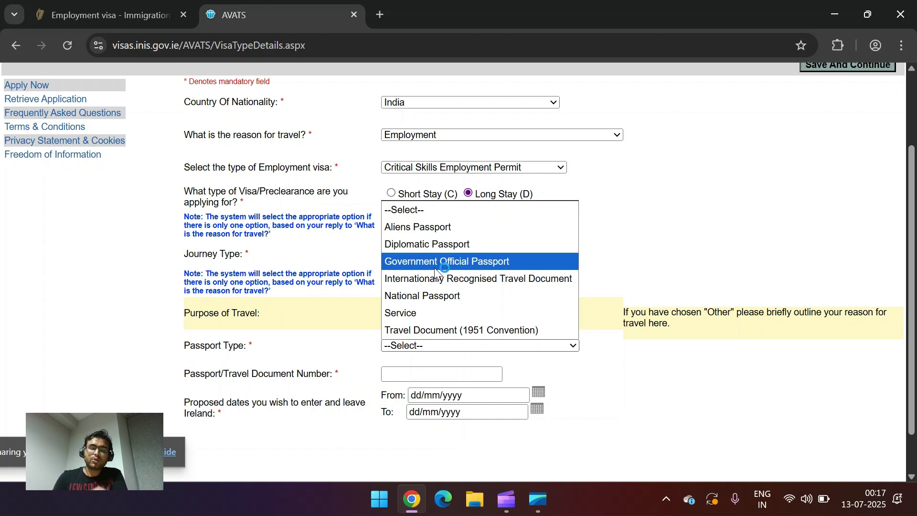
pyautogui.click(431, 294)
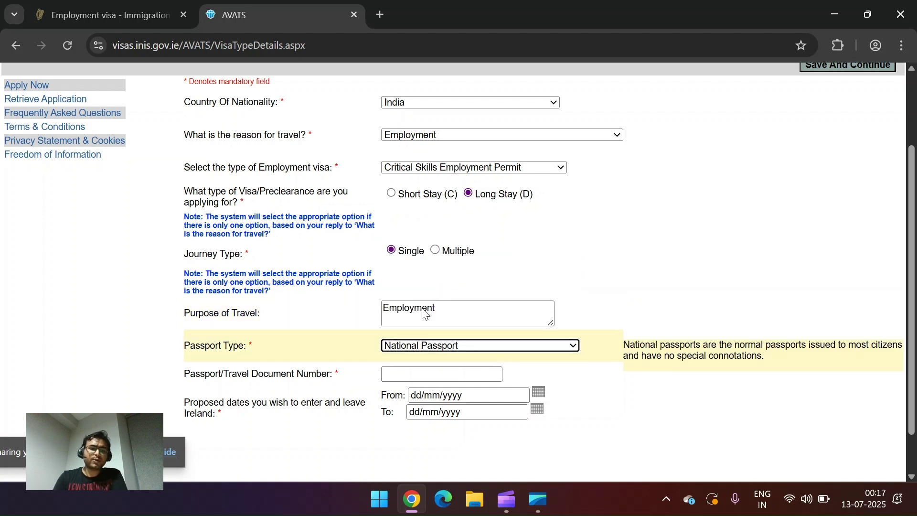
pyautogui.click(403, 372)
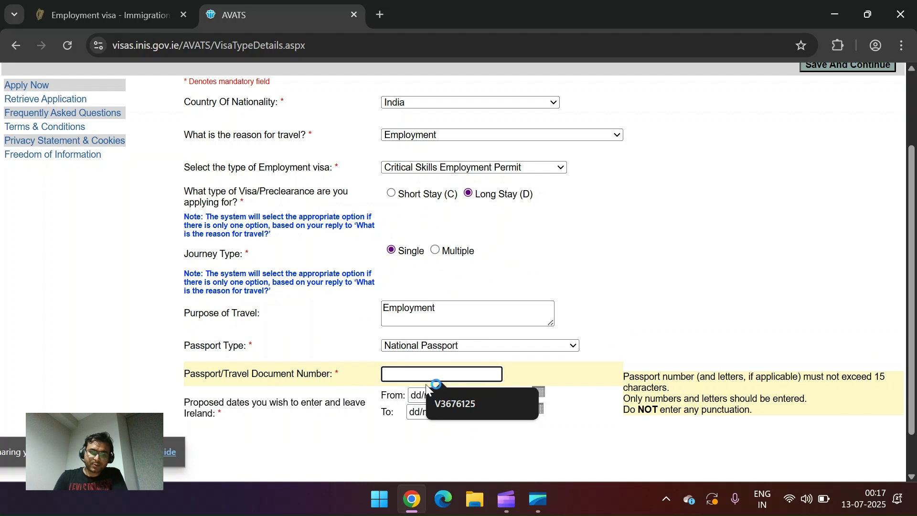
pyautogui.click(449, 405)
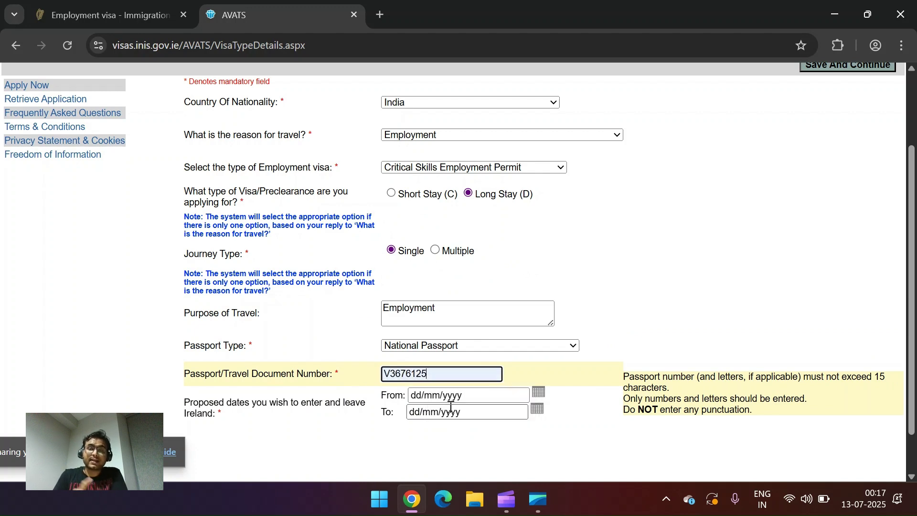
pyautogui.click(504, 397)
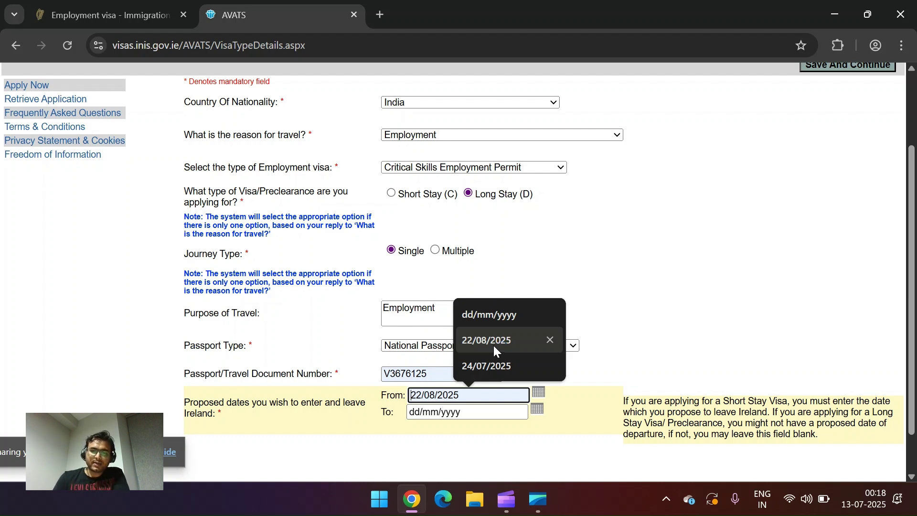
# Step: Accept 22/08/2025 as the proposed entry date, leave the To date blank, and Save And Continue
pyautogui.click(493, 344)
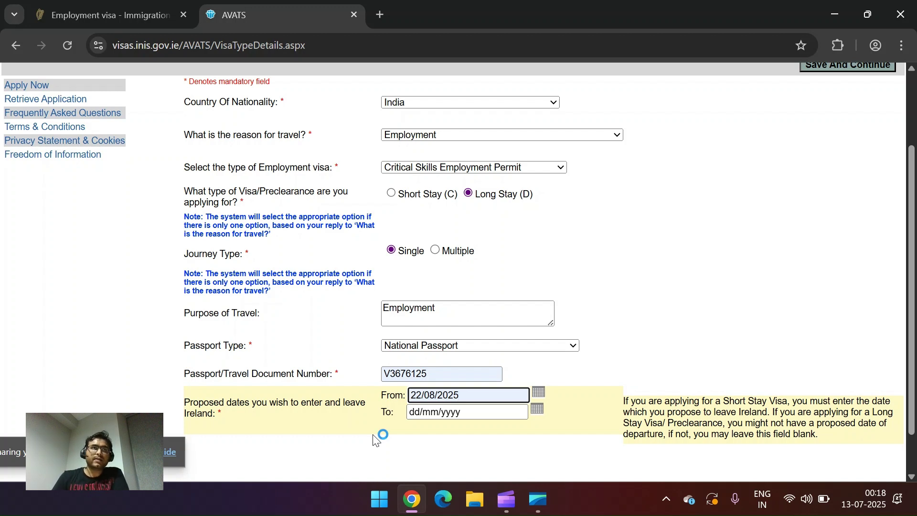
pyautogui.scroll(-1, 377, 437)
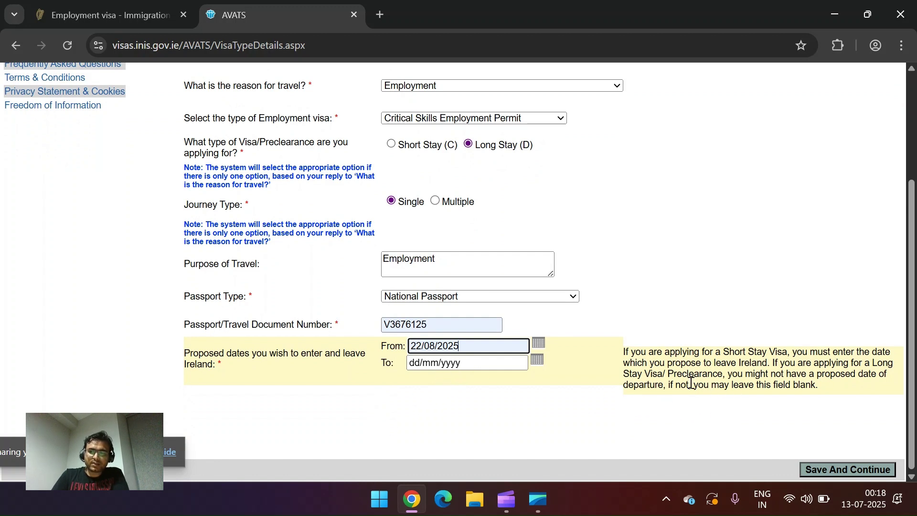
pyautogui.moveTo(692, 384); pyautogui.dragTo(815, 385)
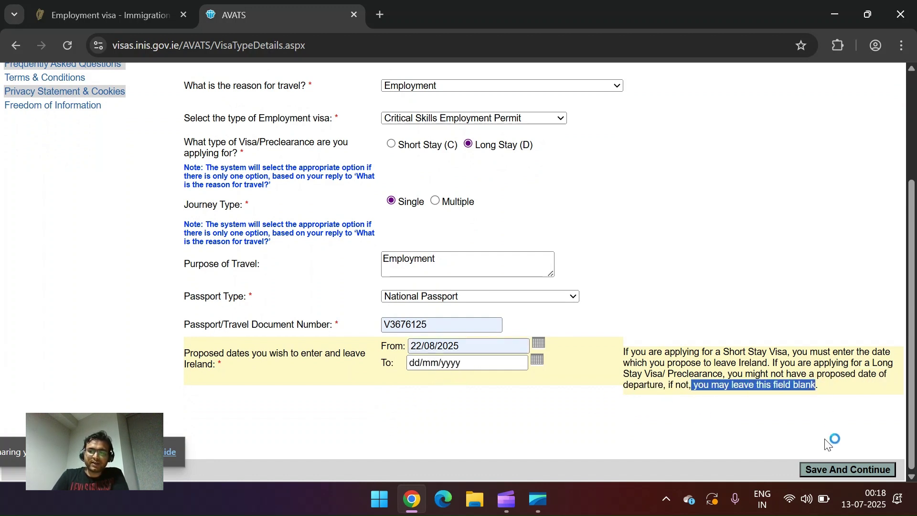
pyautogui.click(833, 471)
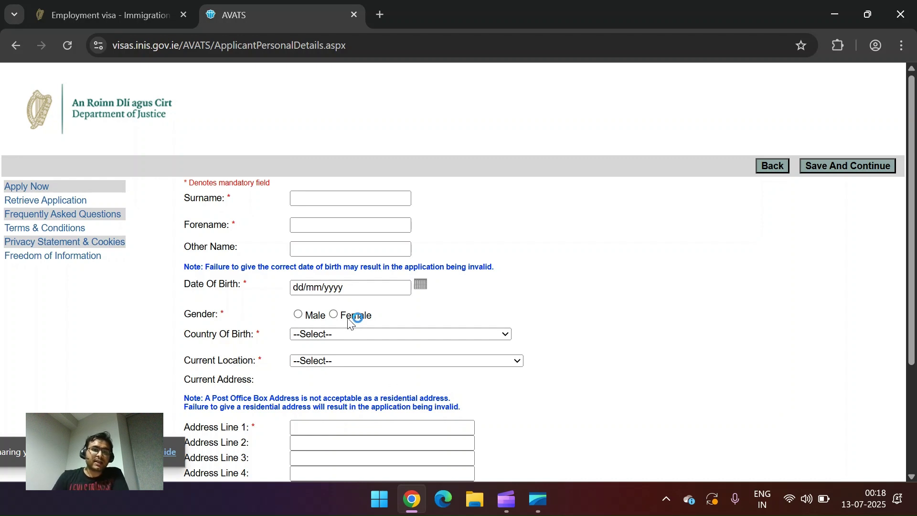
# Step: Fill surname, forename and date of birth from autofill and set gender to Male
pyautogui.click(345, 203)
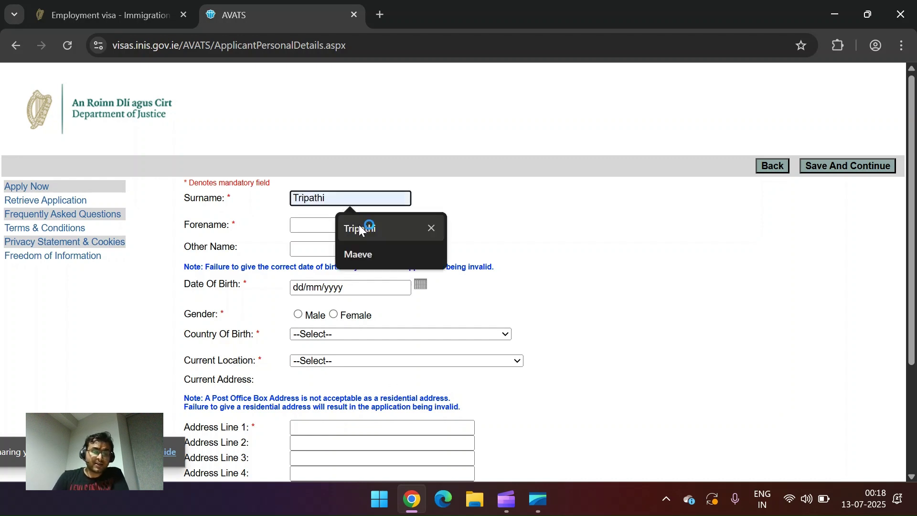
pyautogui.click(359, 226)
pyautogui.click(329, 224)
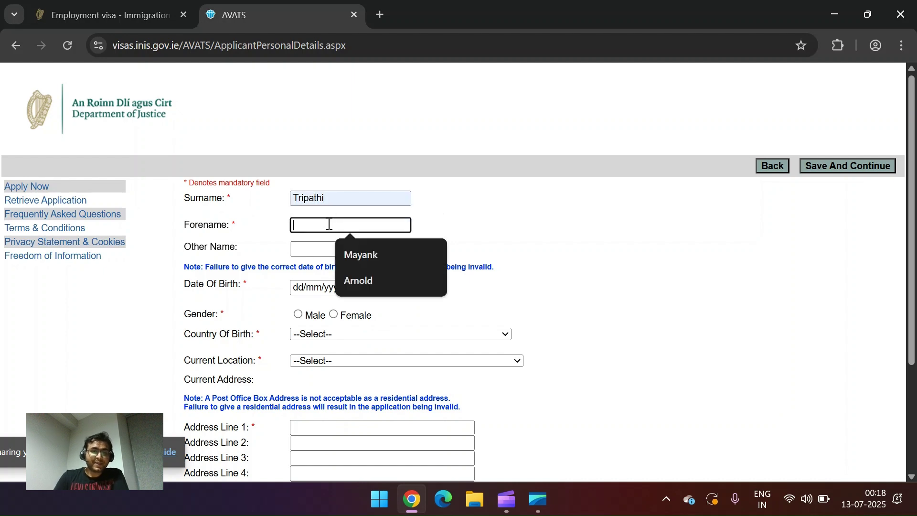
pyautogui.click(361, 255)
pyautogui.scroll(-1, 444, 277)
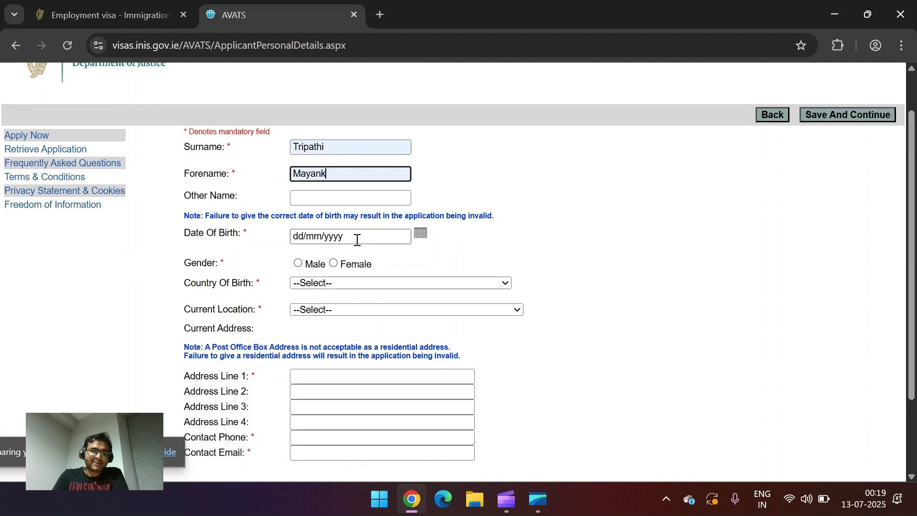
pyautogui.click(357, 237)
pyautogui.click(380, 268)
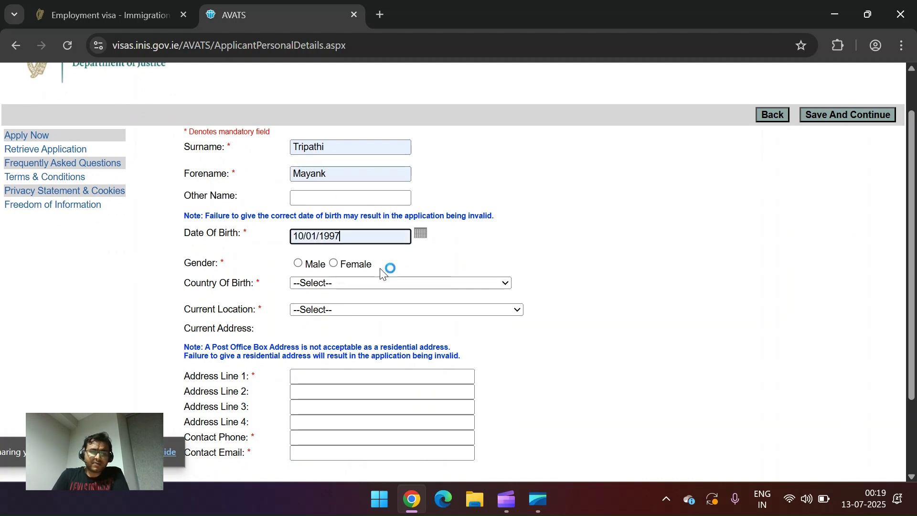
pyautogui.click(298, 264)
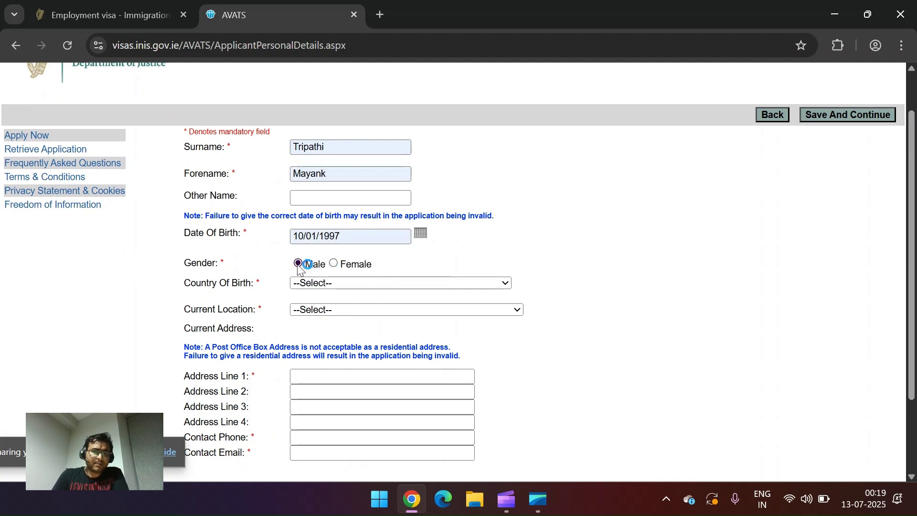
# Step: Set both Country of Birth and Current Location to India
pyautogui.click(337, 283)
pyautogui.write('in')
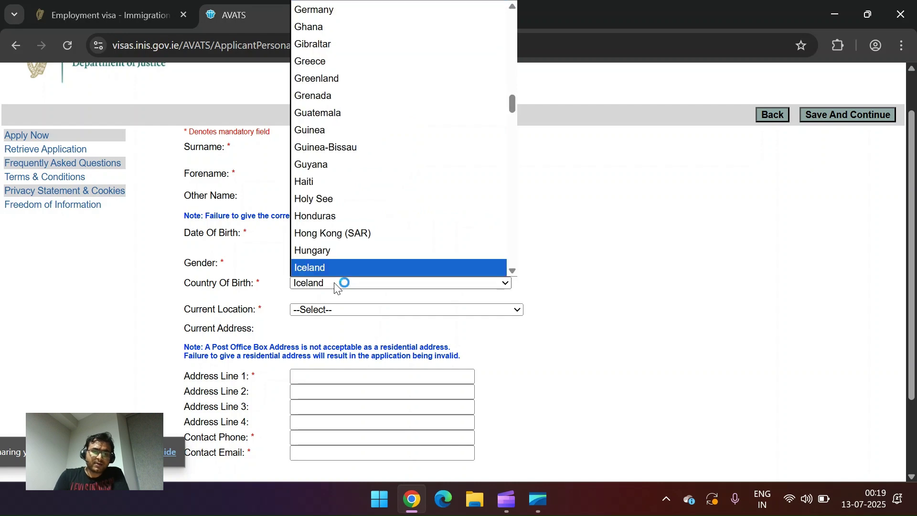
pyautogui.press('Return')
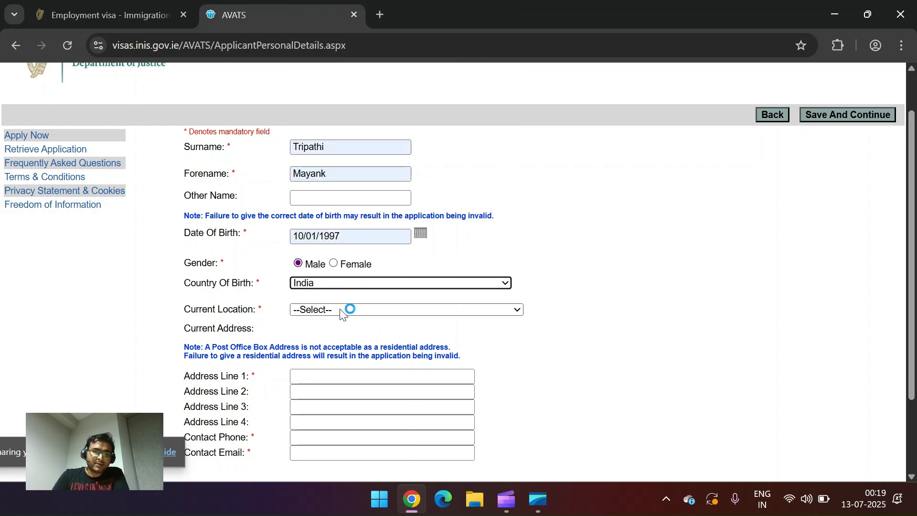
pyautogui.click(341, 310)
pyautogui.write('in')
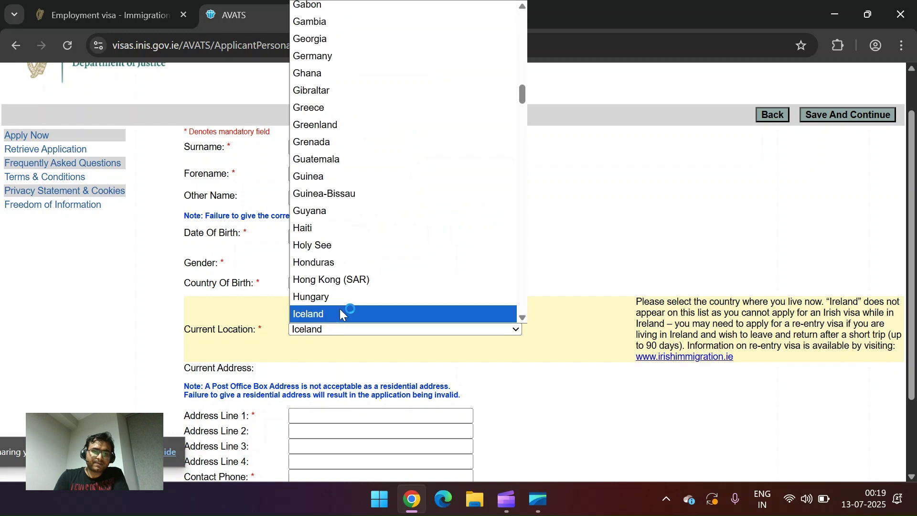
pyautogui.press('Return')
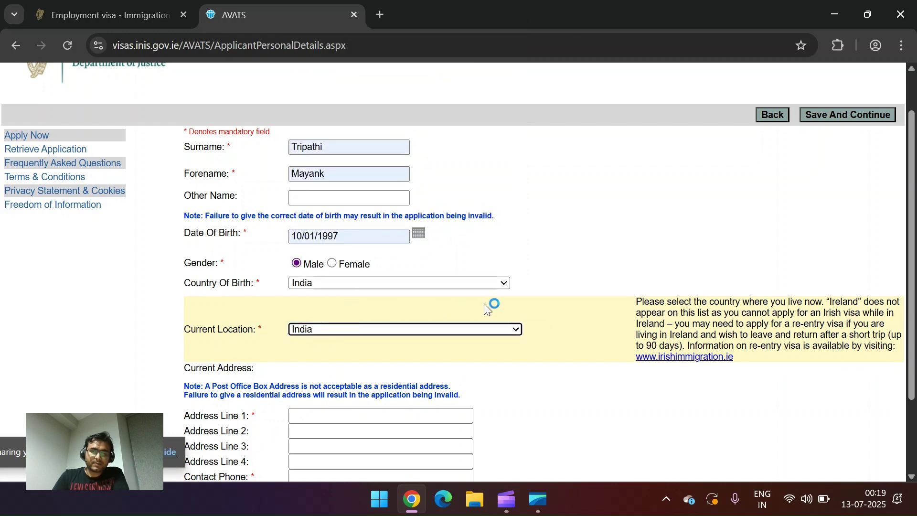
pyautogui.click(485, 303)
pyautogui.scroll(-2, 491, 306)
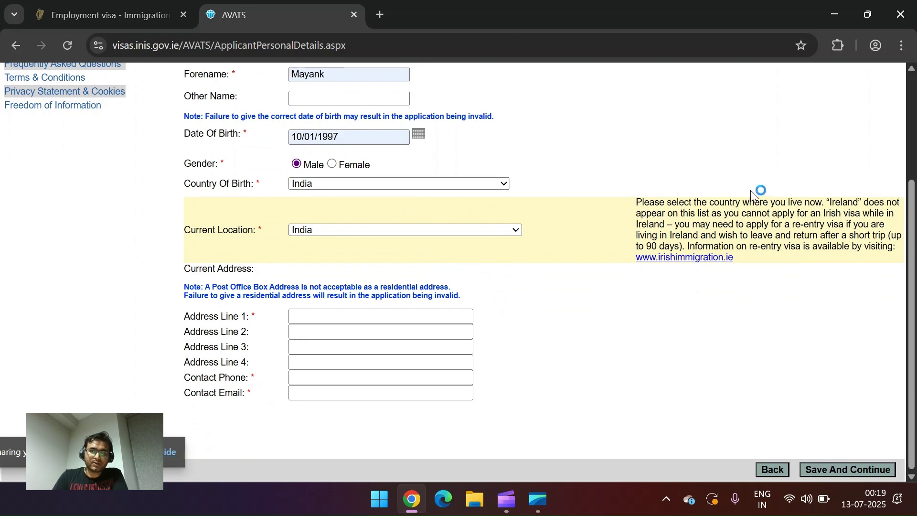
# Step: Fill Address Line 1 and Address Line 2 with the saved address suggestions
pyautogui.click(349, 318)
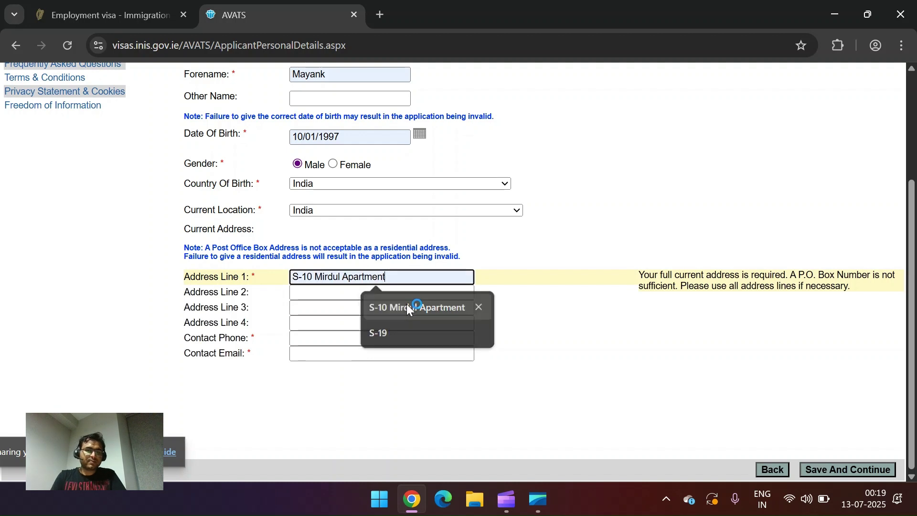
pyautogui.click(406, 304)
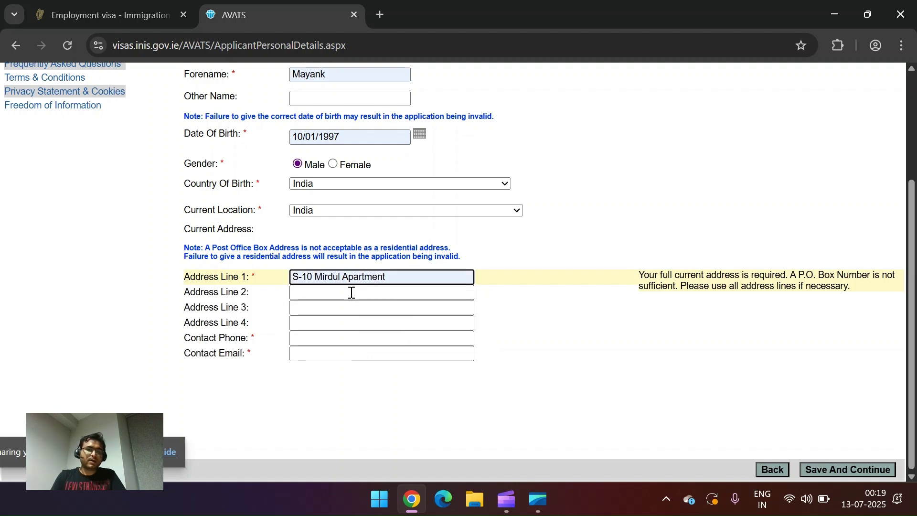
pyautogui.click(351, 292)
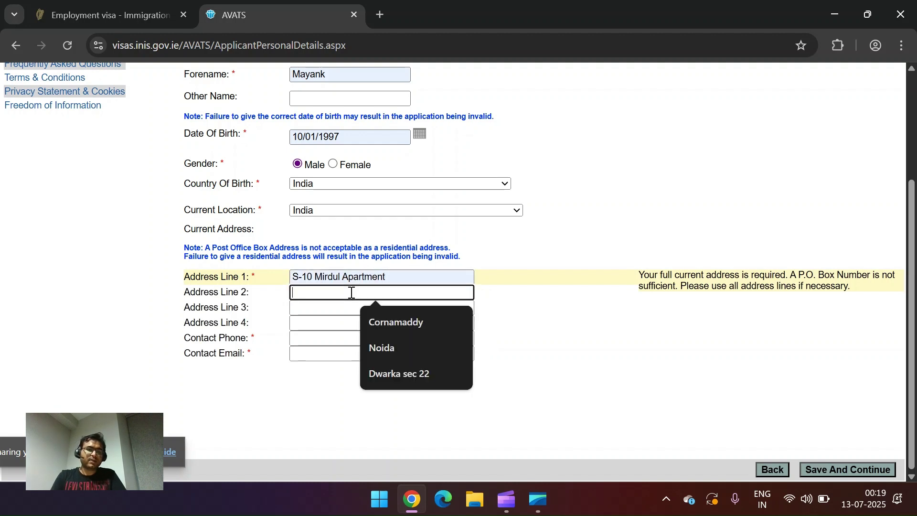
pyautogui.click(387, 347)
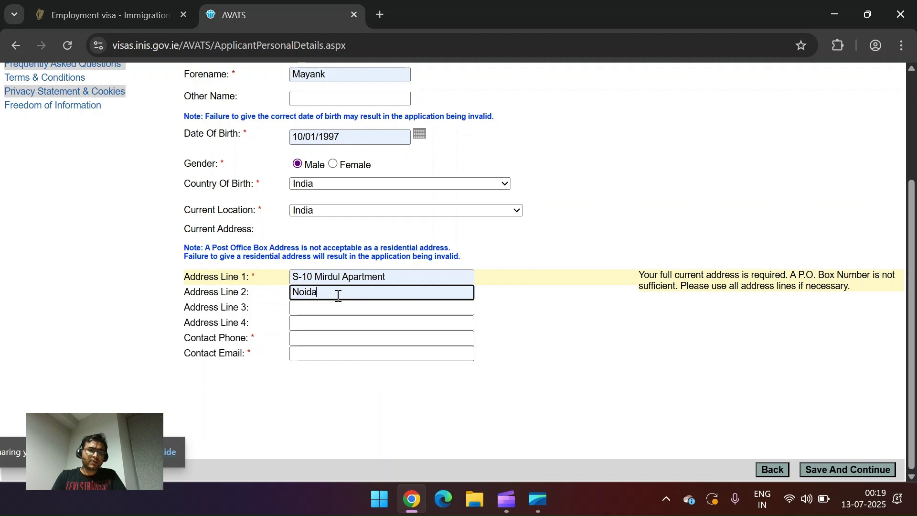
pyautogui.doubleClick(338, 296)
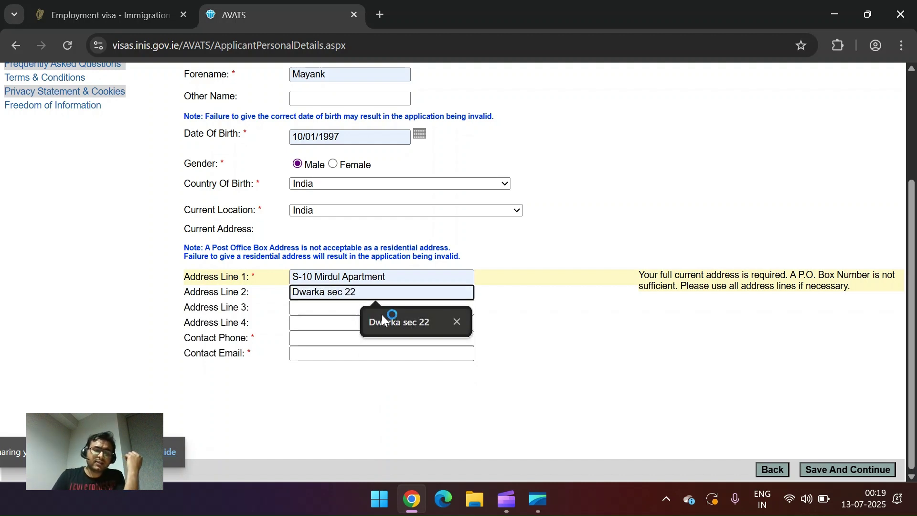
pyautogui.click(382, 315)
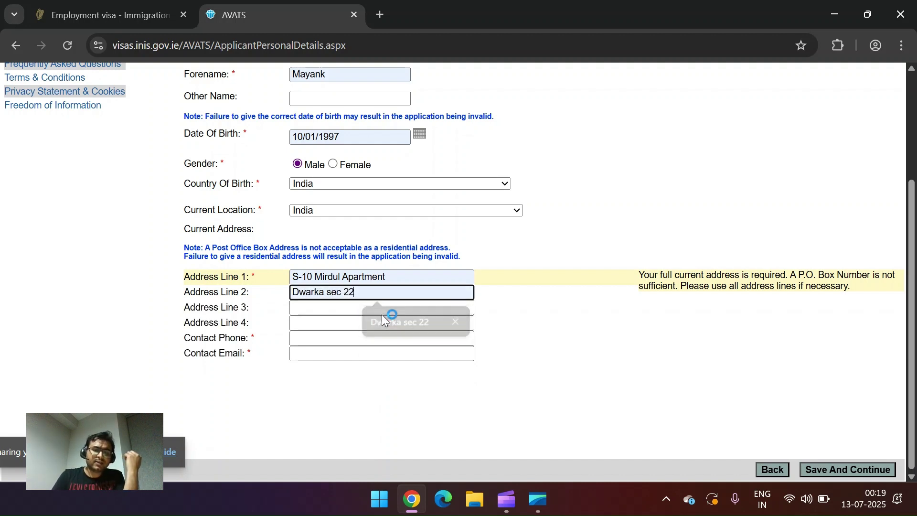
# Step: Fill Contact Phone and Contact Email from saved suggestions, then Save And Continue
pyautogui.click(312, 342)
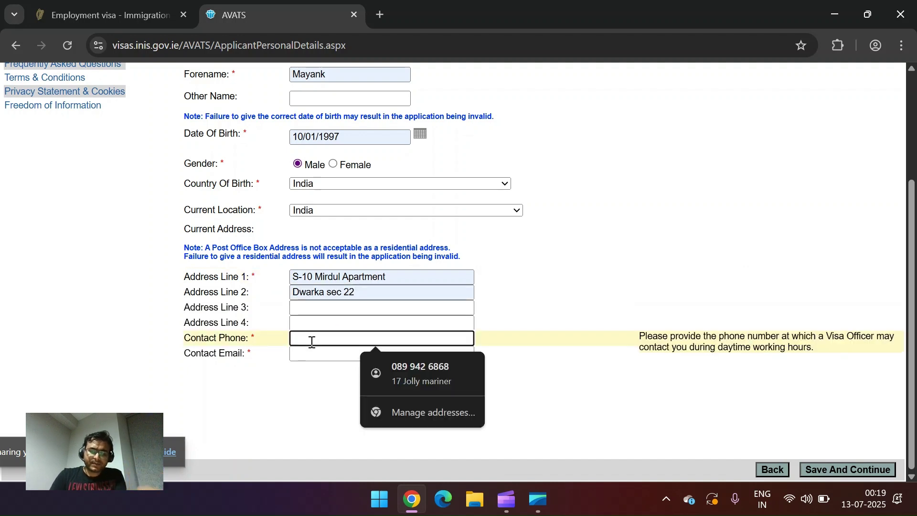
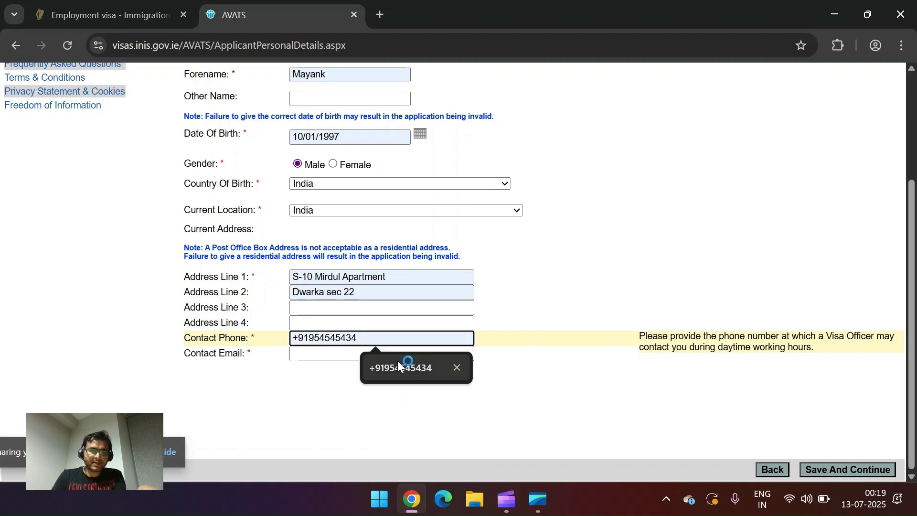
pyautogui.click(397, 360)
pyautogui.click(334, 354)
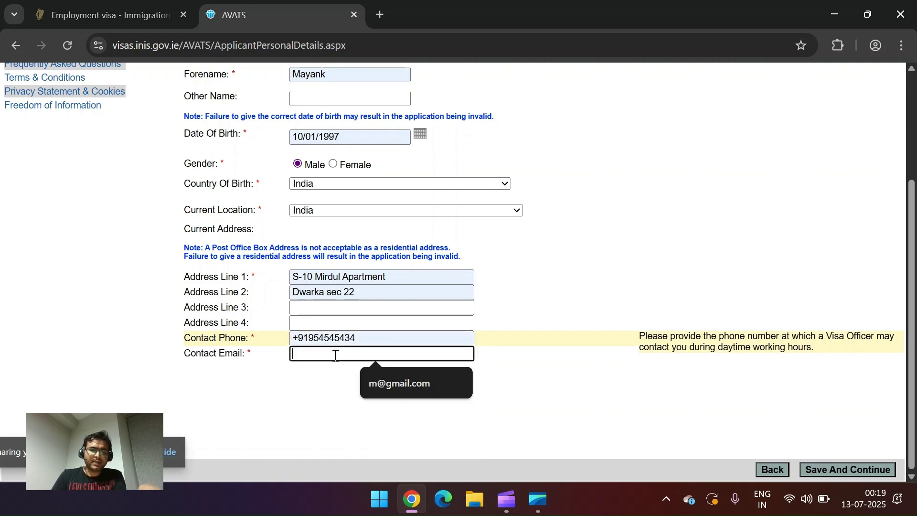
pyautogui.click(404, 390)
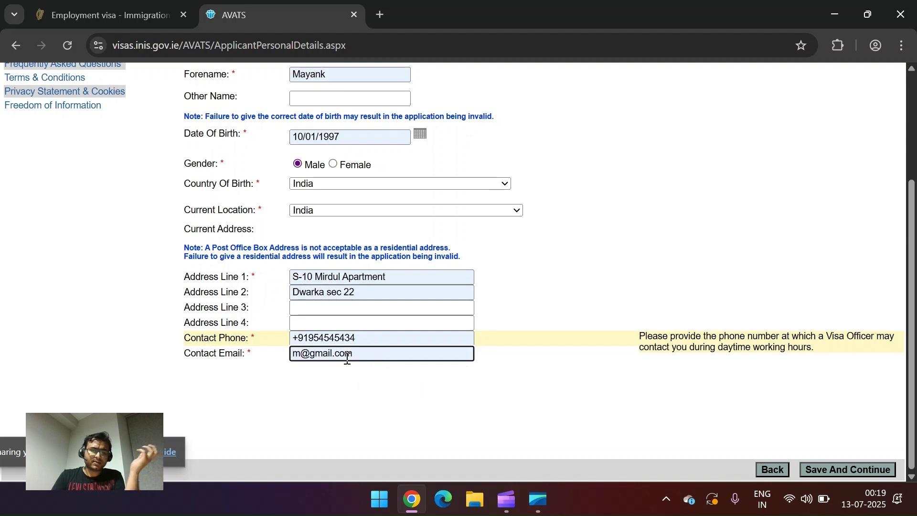
pyautogui.moveTo(354, 354); pyautogui.dragTo(292, 354)
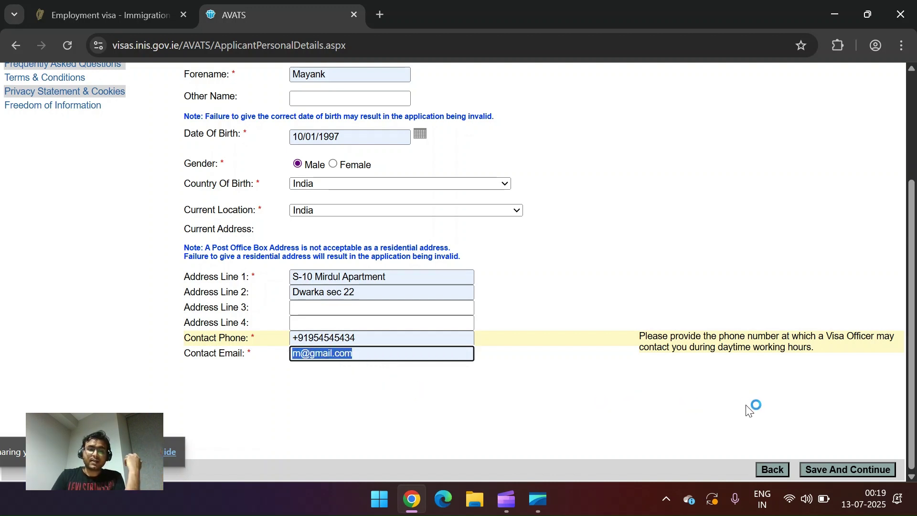
pyautogui.click(825, 468)
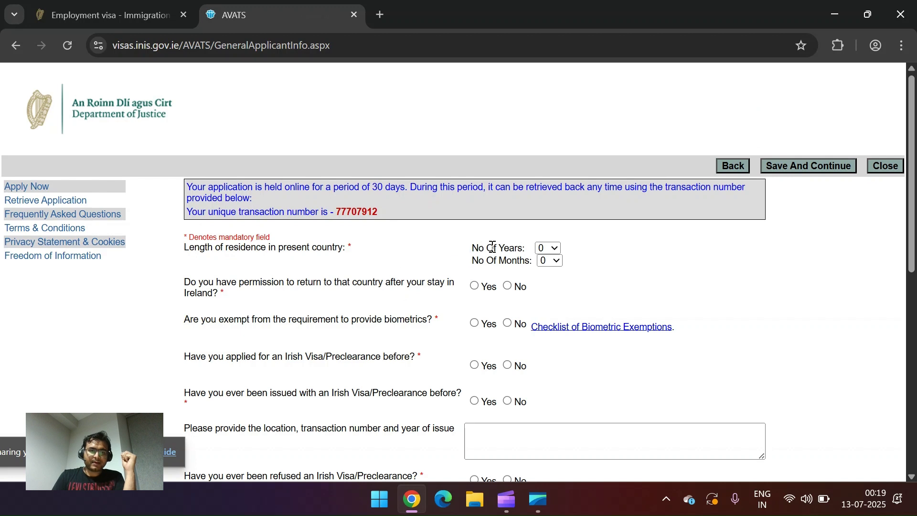
# Step: Choose 10 in No Of Years and 1 in No Of Months for residence in present country
pyautogui.click(549, 250)
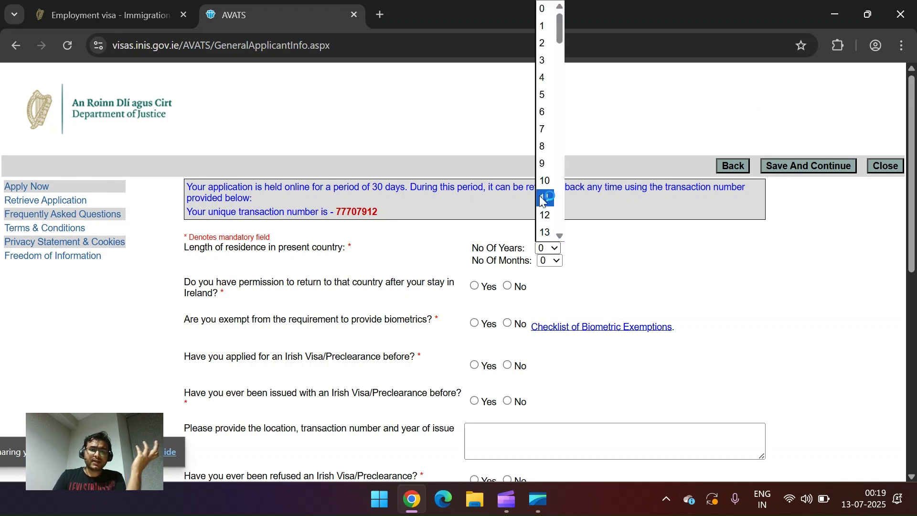
pyautogui.scroll(-3, 547, 164)
pyautogui.scroll(-4, 546, 164)
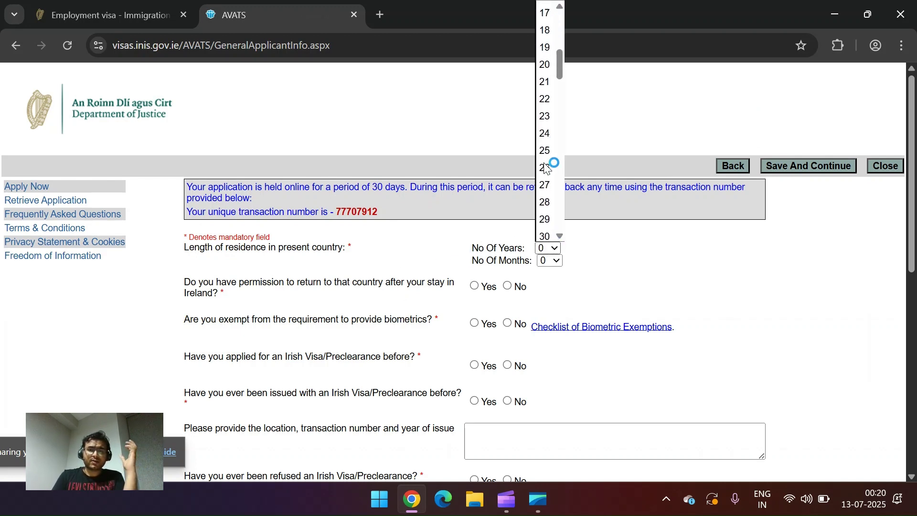
pyautogui.scroll(2, 547, 165)
pyautogui.scroll(1, 547, 166)
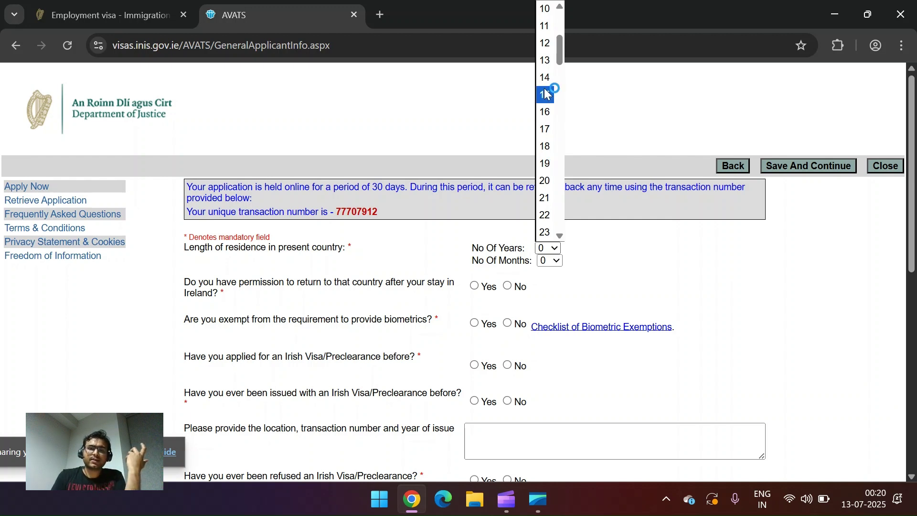
pyautogui.click(545, 10)
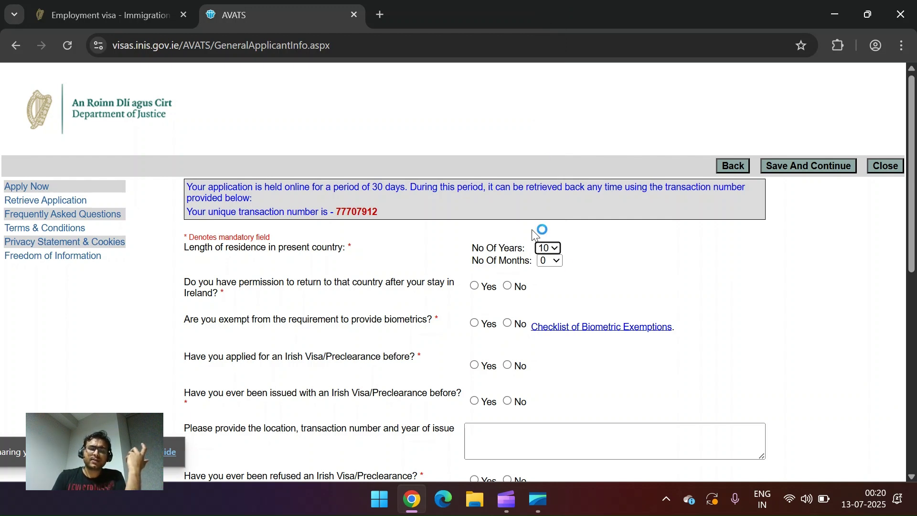
pyautogui.click(549, 261)
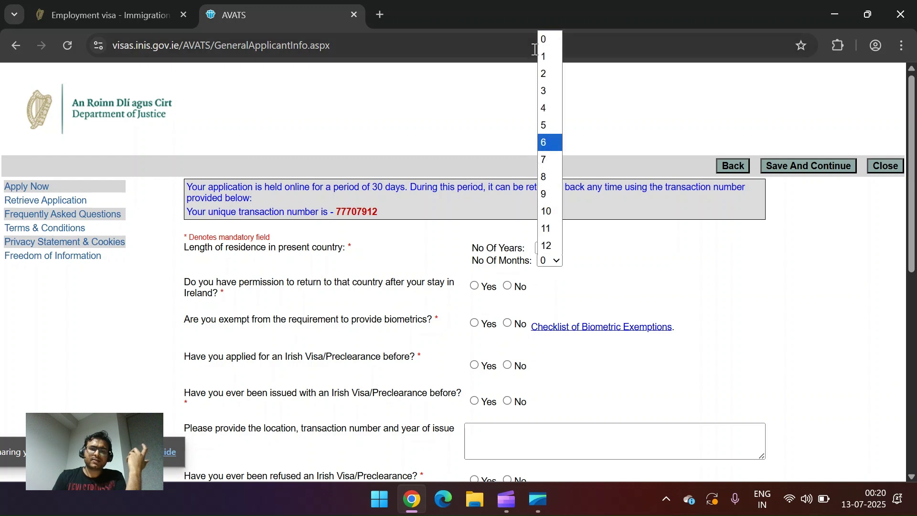
pyautogui.click(548, 61)
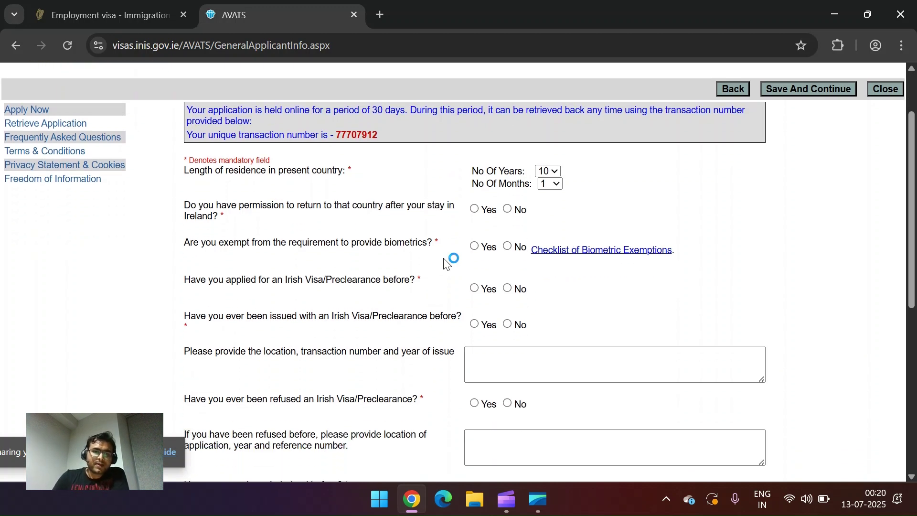
# Step: Answer Yes to permission to return and No to biometrics exemption and previous Irish visas
pyautogui.click(479, 208)
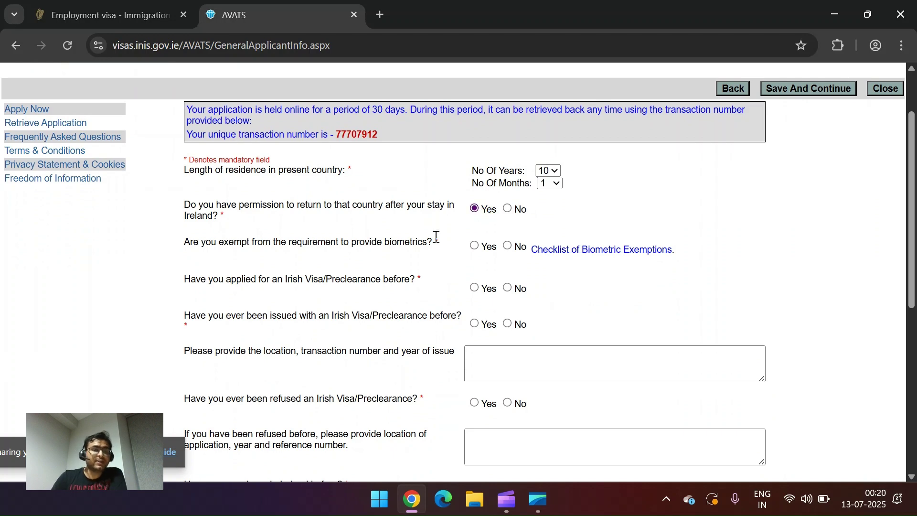
pyautogui.click(507, 247)
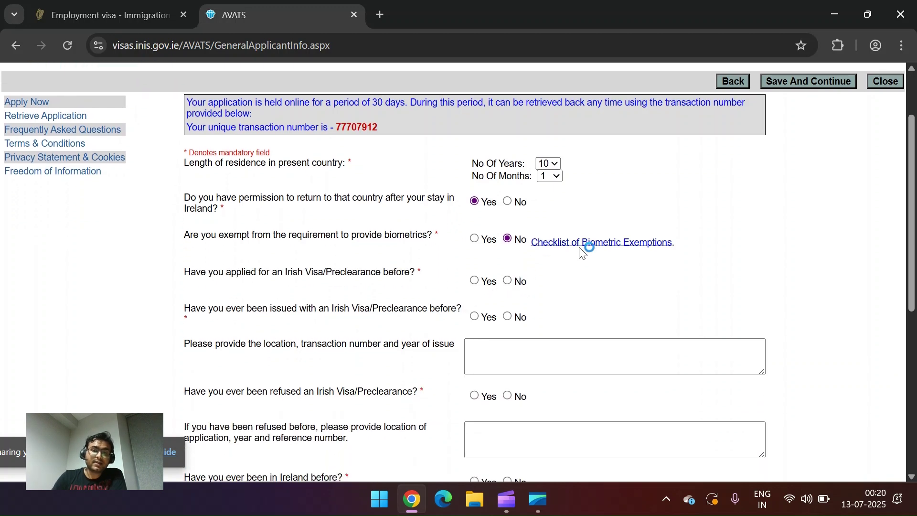
pyautogui.click(506, 283)
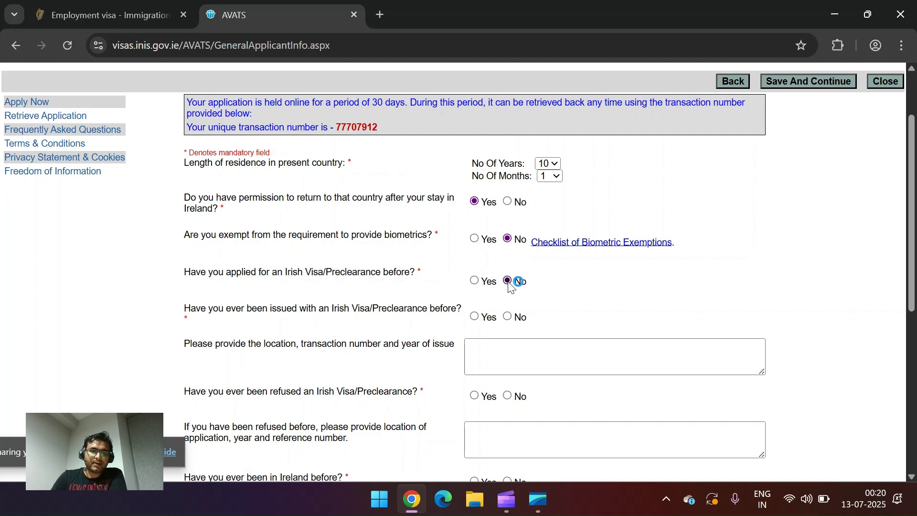
pyautogui.click(508, 318)
# Step: Answer No to refusals, prior Ireland visits, family, deportation and criminal convictions, then save
pyautogui.scroll(-2, 511, 296)
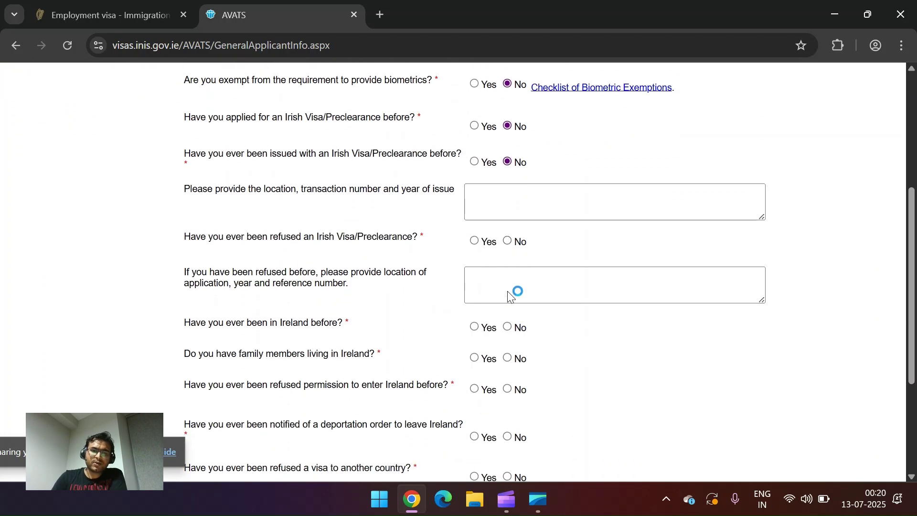
pyautogui.click(510, 243)
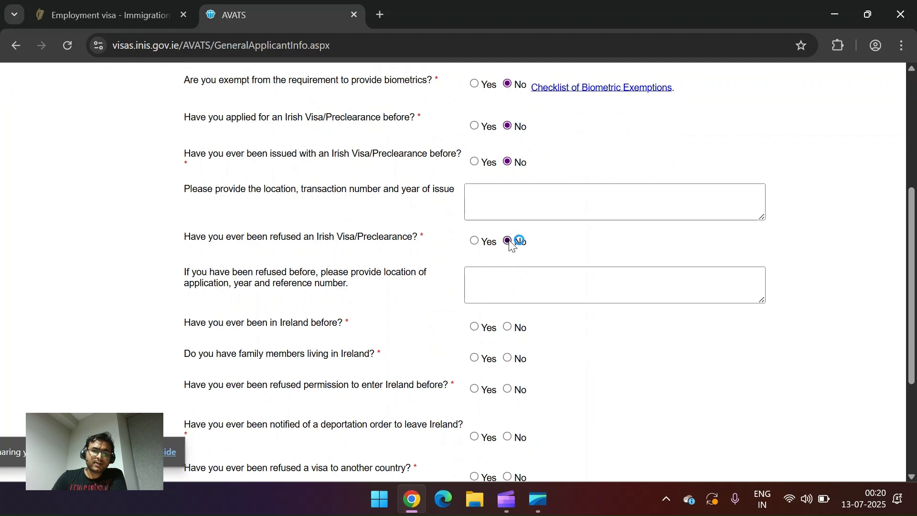
pyautogui.click(509, 328)
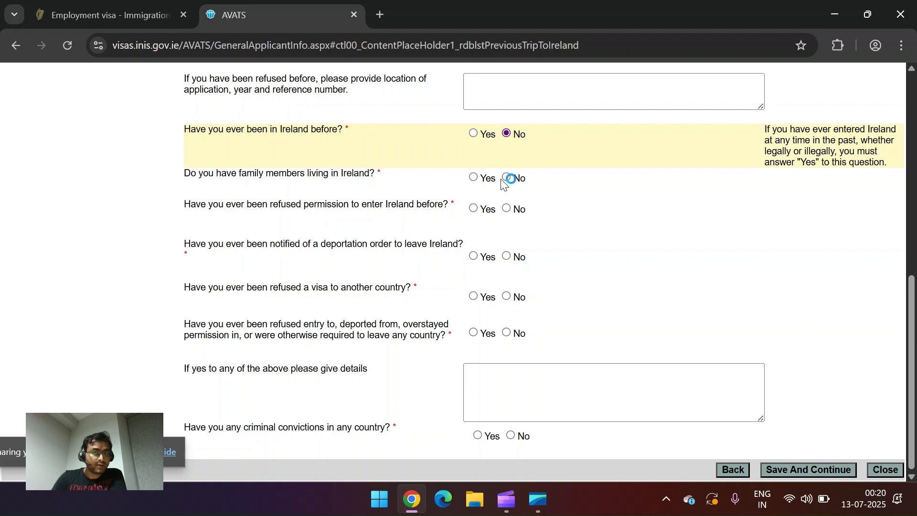
pyautogui.click(506, 178)
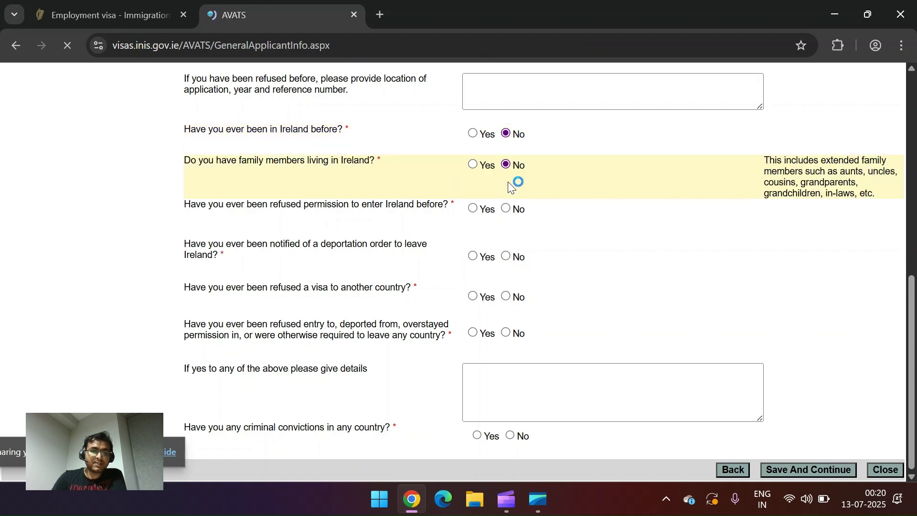
pyautogui.click(508, 210)
pyautogui.click(509, 257)
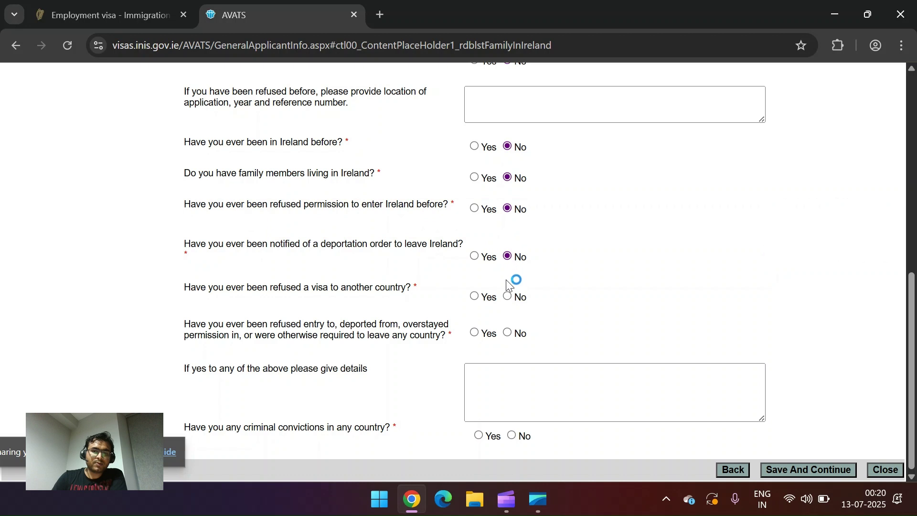
pyautogui.click(508, 296)
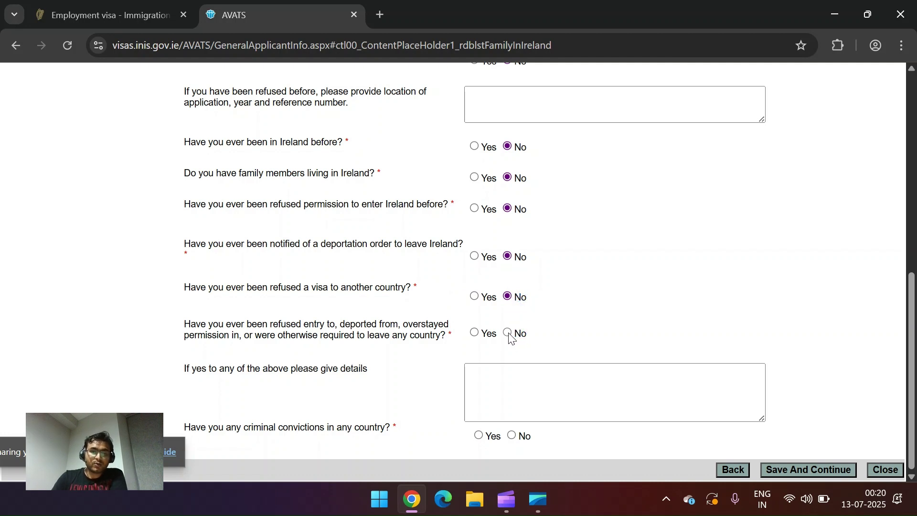
pyautogui.click(509, 333)
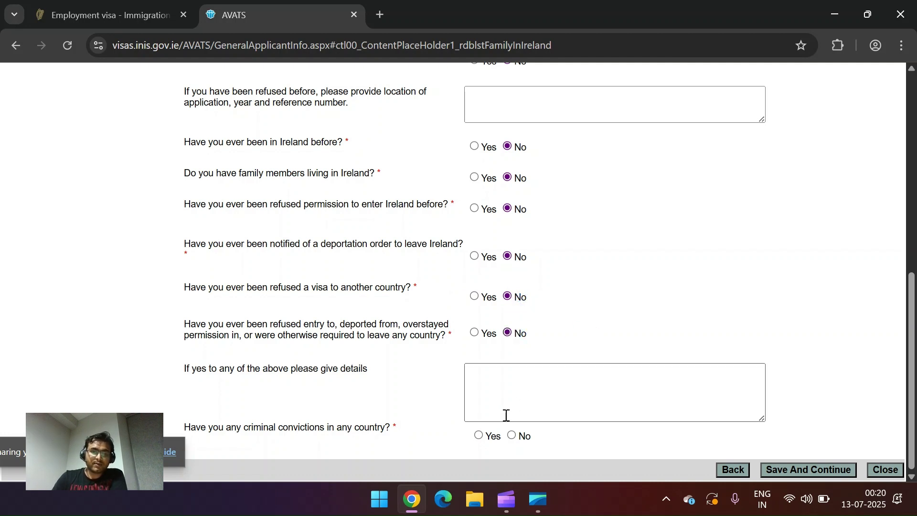
pyautogui.click(512, 435)
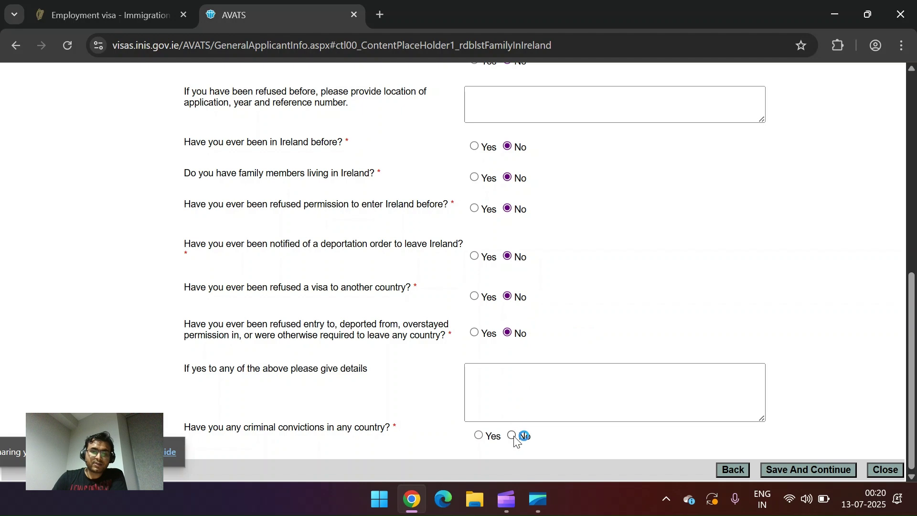
pyautogui.click(801, 468)
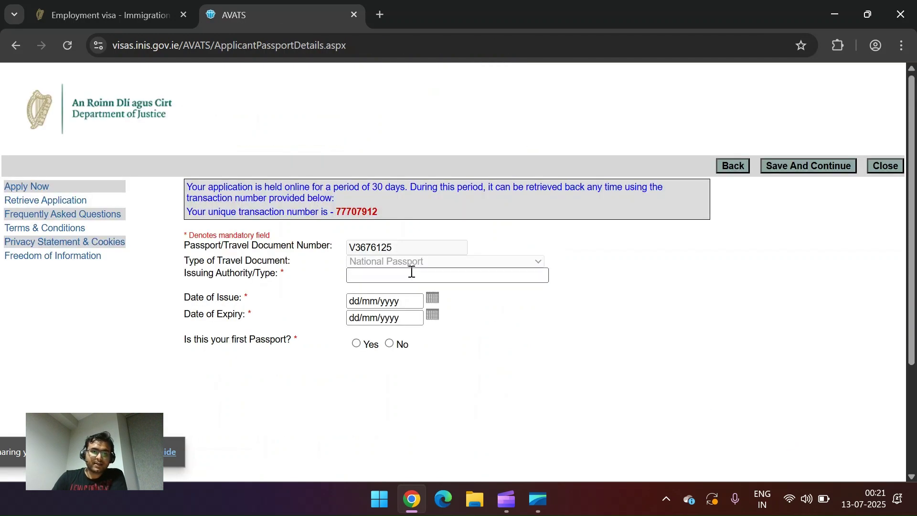
# Step: Enter passport issuer Government of India, issued 05/07/2023, expiring 06/07/2033, first passport Yes
pyautogui.click(387, 273)
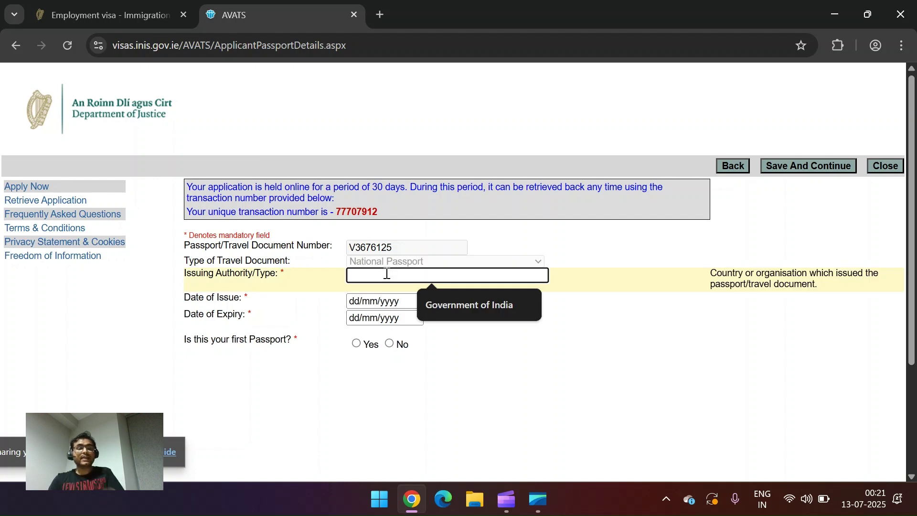
pyautogui.click(443, 304)
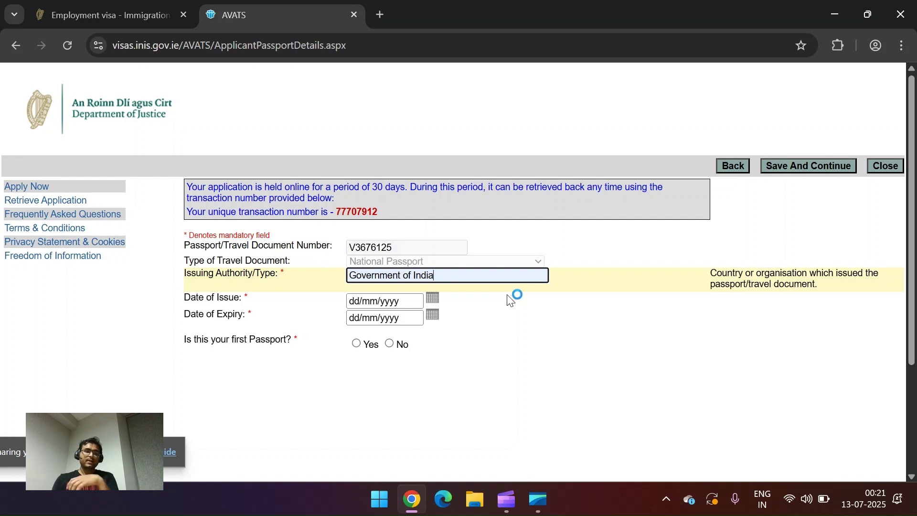
pyautogui.click(379, 303)
pyautogui.click(394, 324)
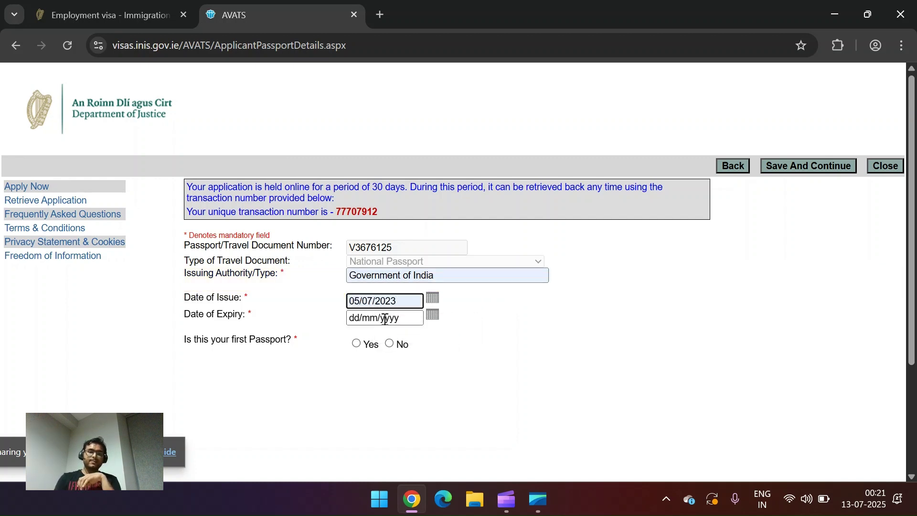
pyautogui.click(385, 317)
pyautogui.click(403, 347)
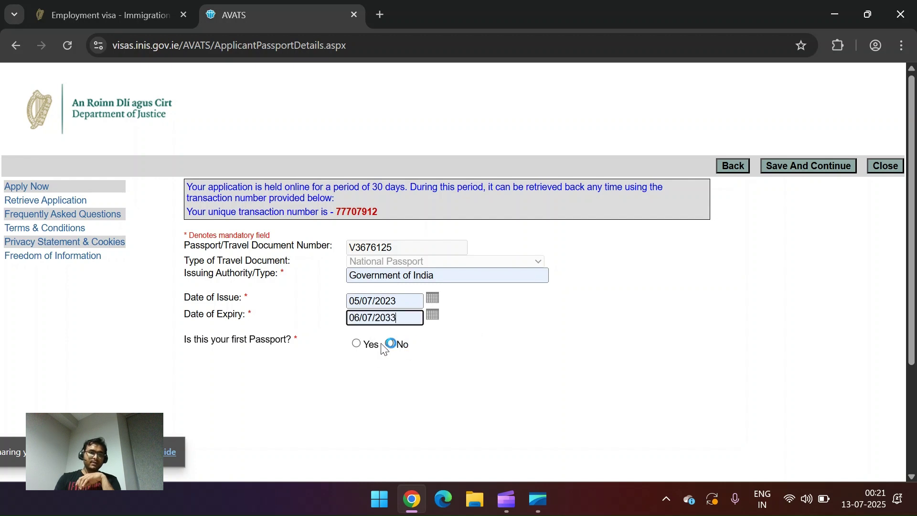
pyautogui.click(356, 345)
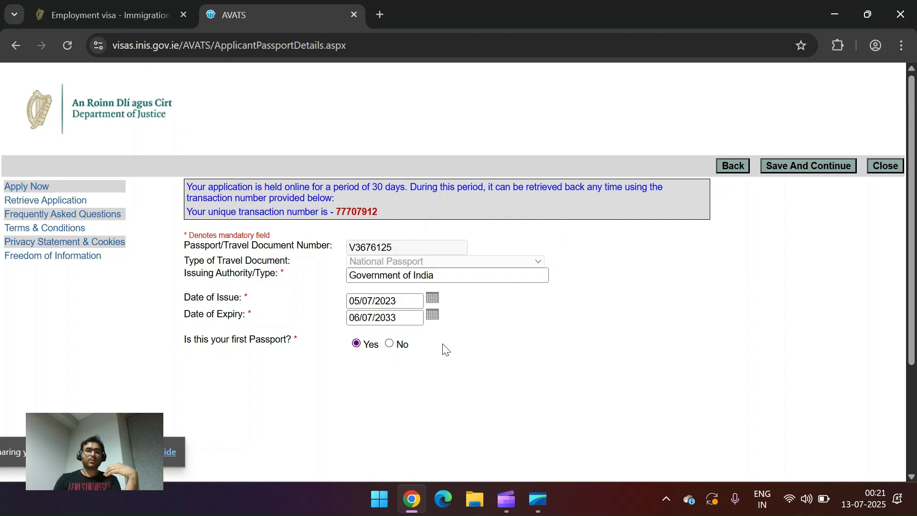
# Step: Save passport details, then record current employment at Ericsson India for 3 years 4 months
pyautogui.click(807, 167)
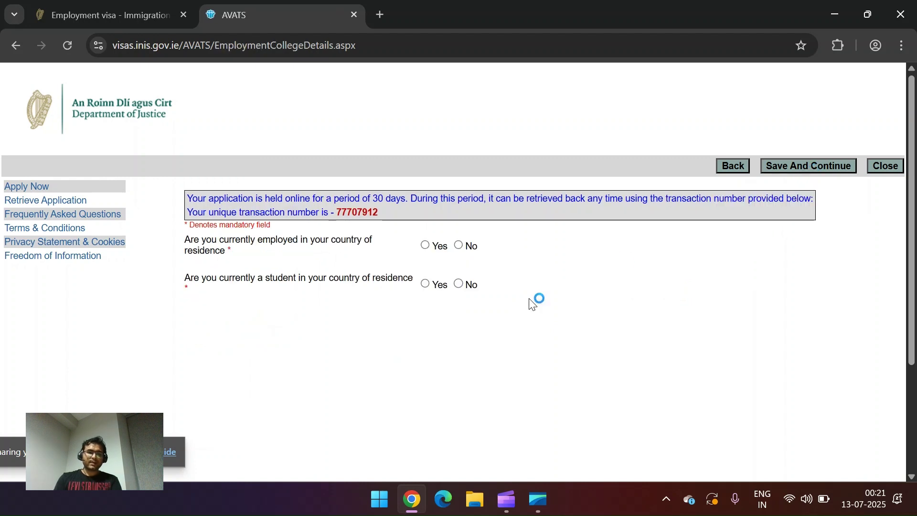
pyautogui.click(426, 246)
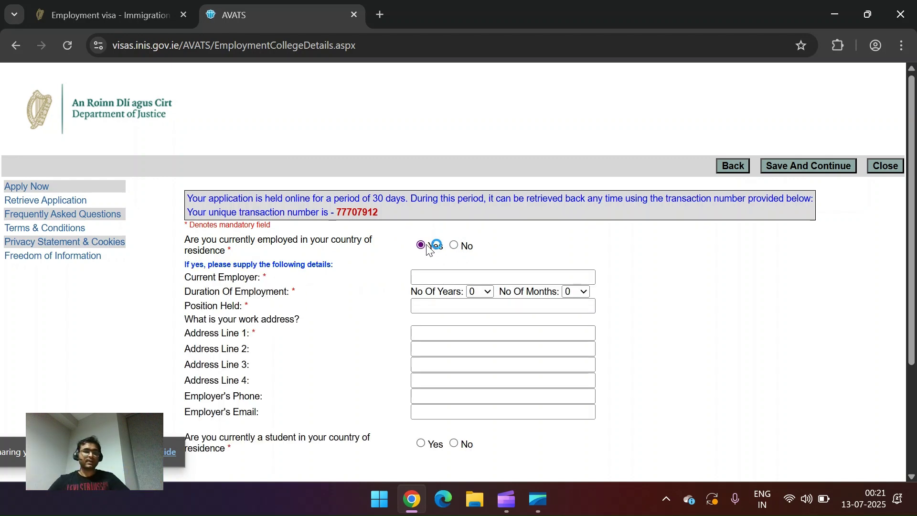
pyautogui.click(462, 277)
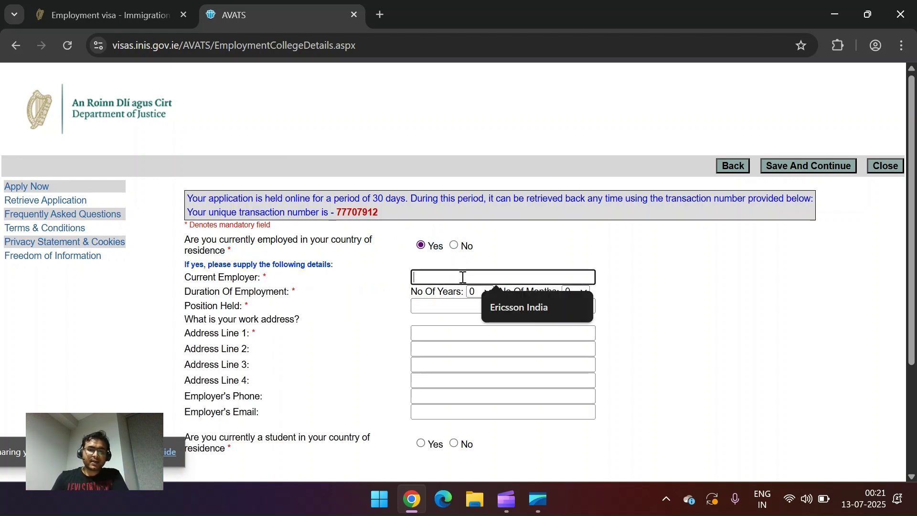
pyautogui.click(506, 303)
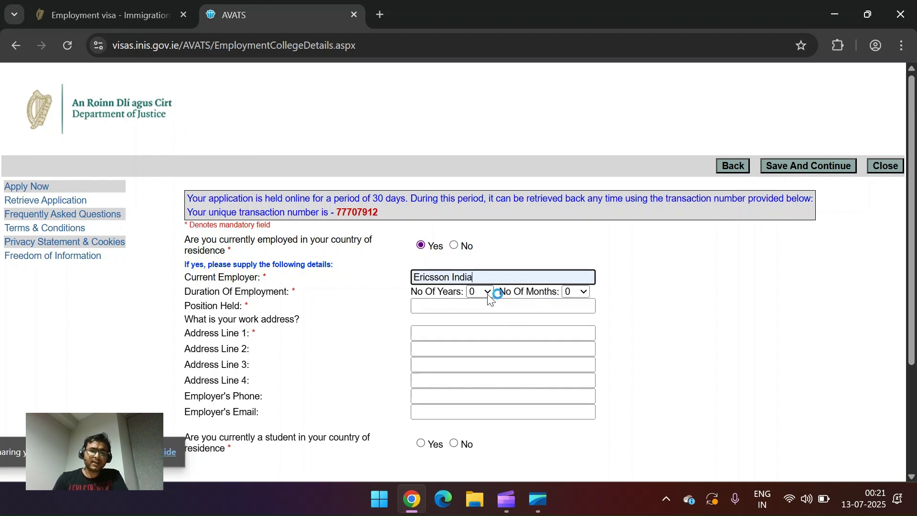
pyautogui.click(487, 292)
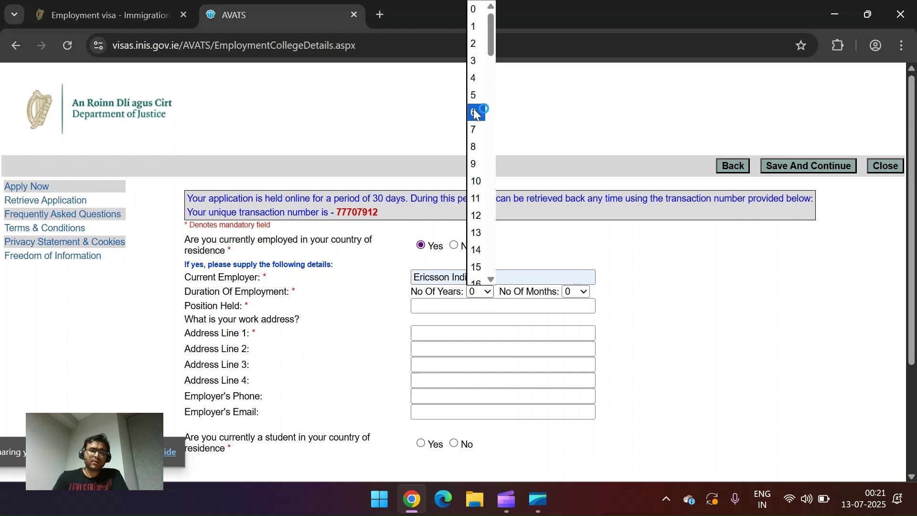
pyautogui.click(476, 62)
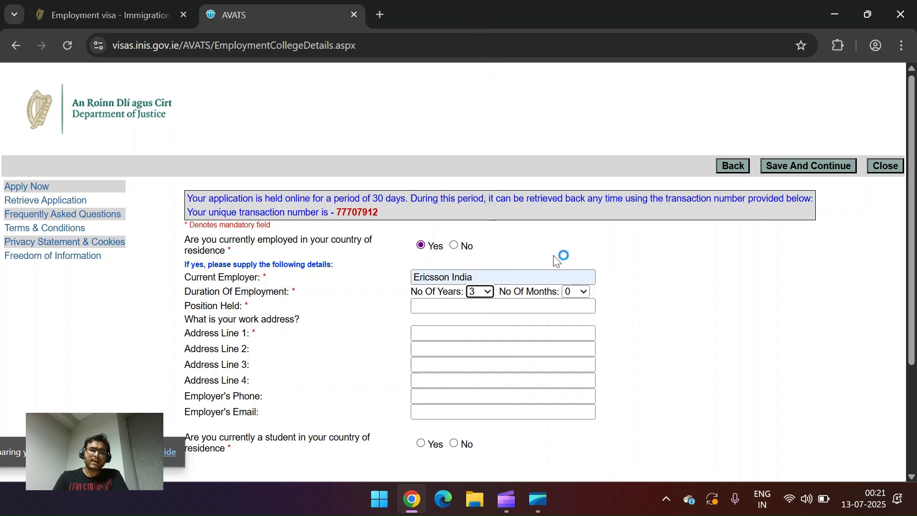
pyautogui.click(577, 291)
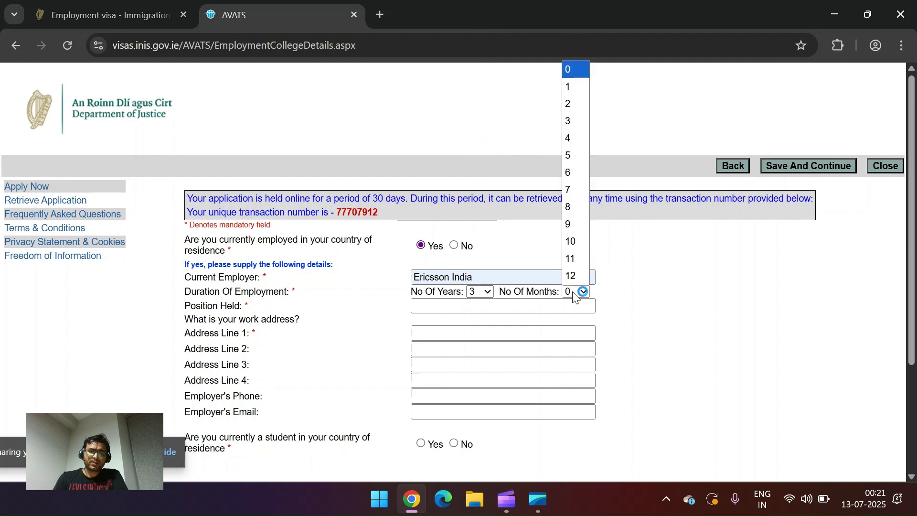
pyautogui.click(569, 143)
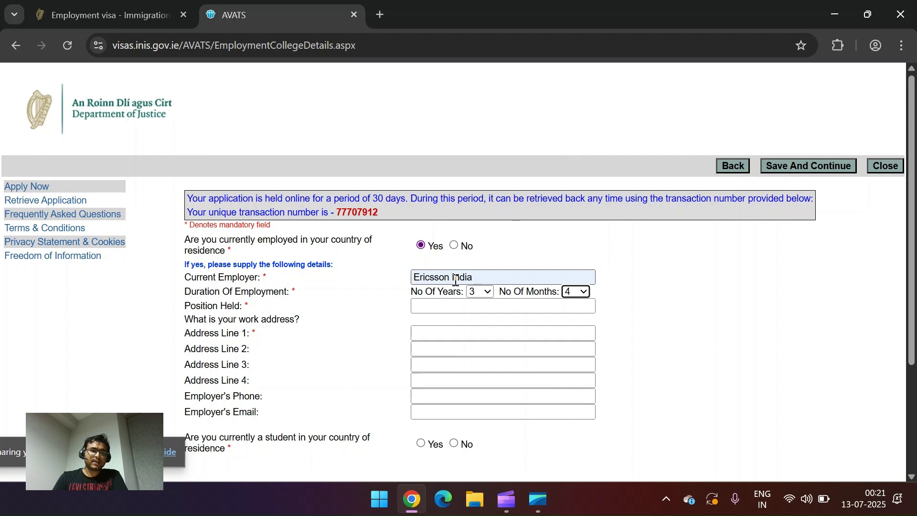
# Step: Set position Team Lead, fill three work address lines, and answer No to being a student
pyautogui.click(420, 308)
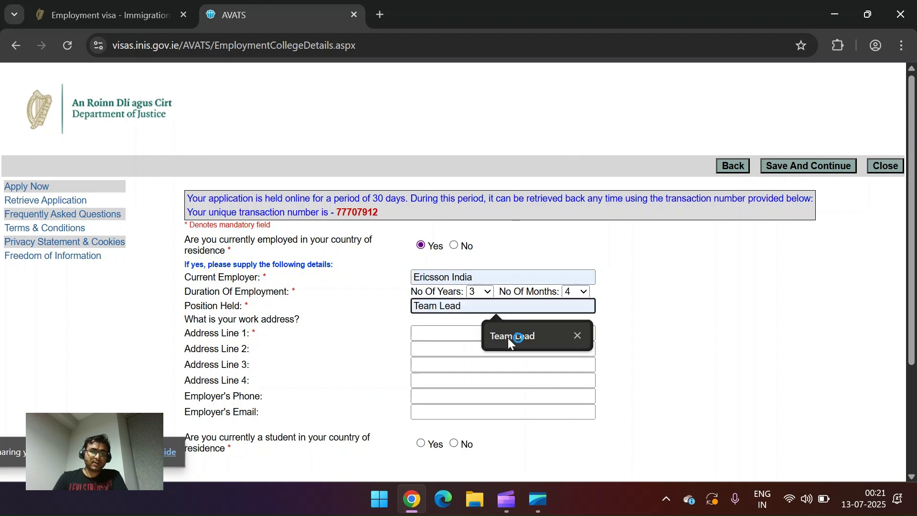
pyautogui.click(508, 337)
pyautogui.click(443, 333)
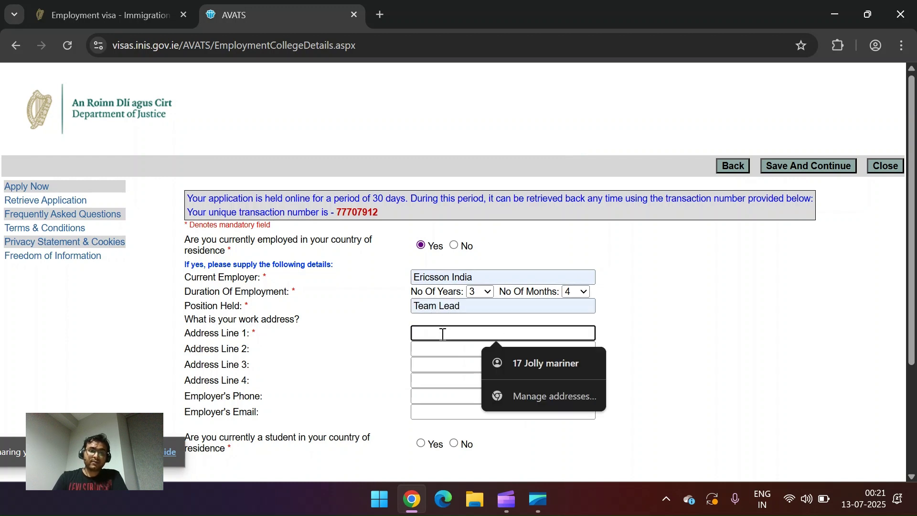
pyautogui.write('Know')
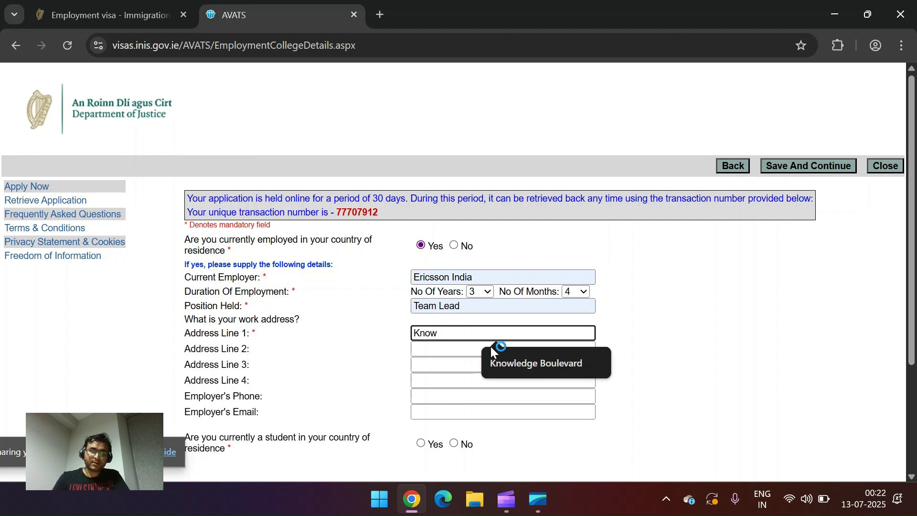
pyautogui.click(516, 361)
pyautogui.click(470, 349)
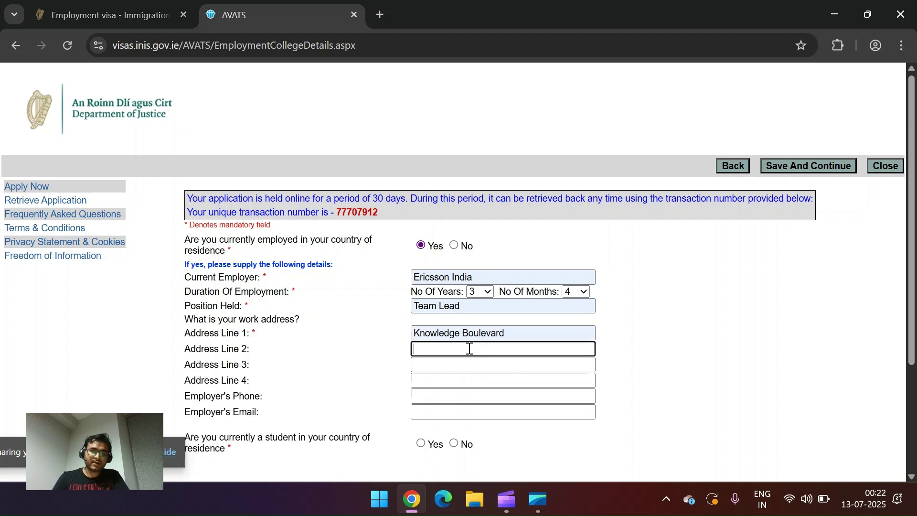
pyautogui.click(510, 405)
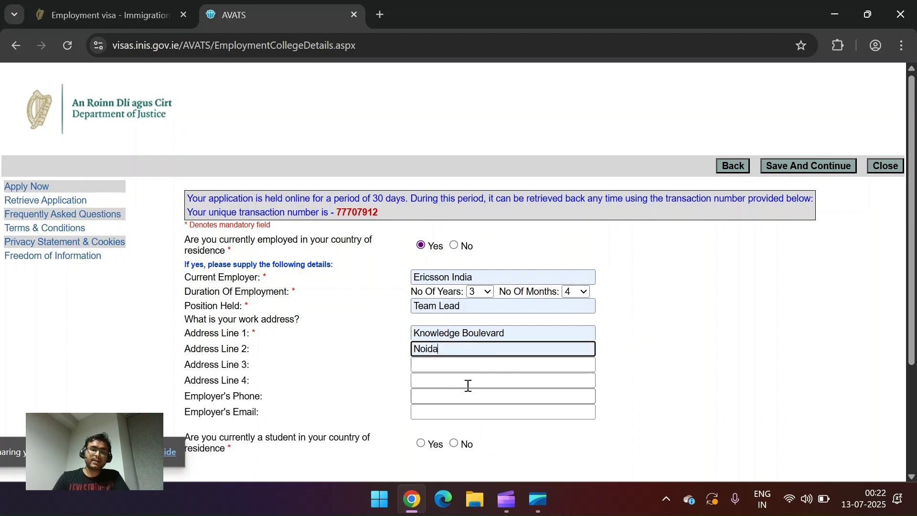
pyautogui.click(436, 364)
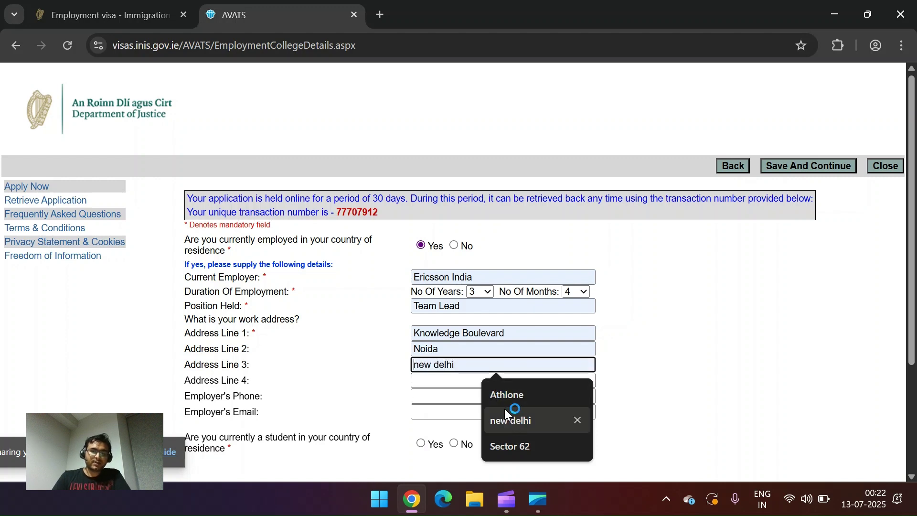
pyautogui.click(507, 442)
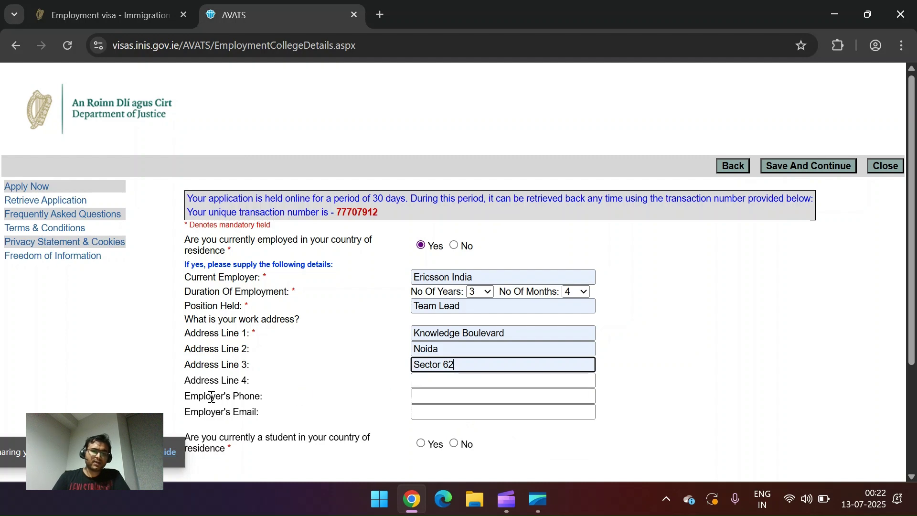
pyautogui.moveTo(212, 396); pyautogui.dragTo(266, 415)
pyautogui.scroll(-1, 348, 417)
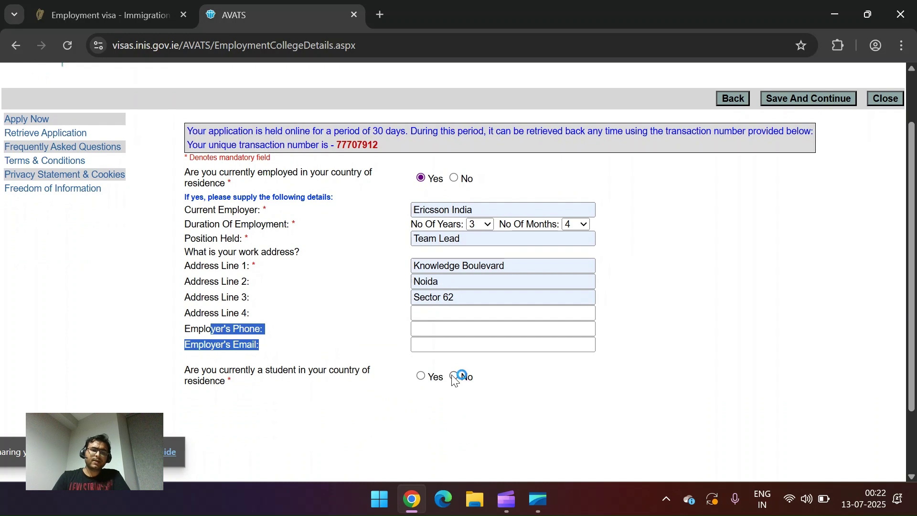
pyautogui.click(454, 377)
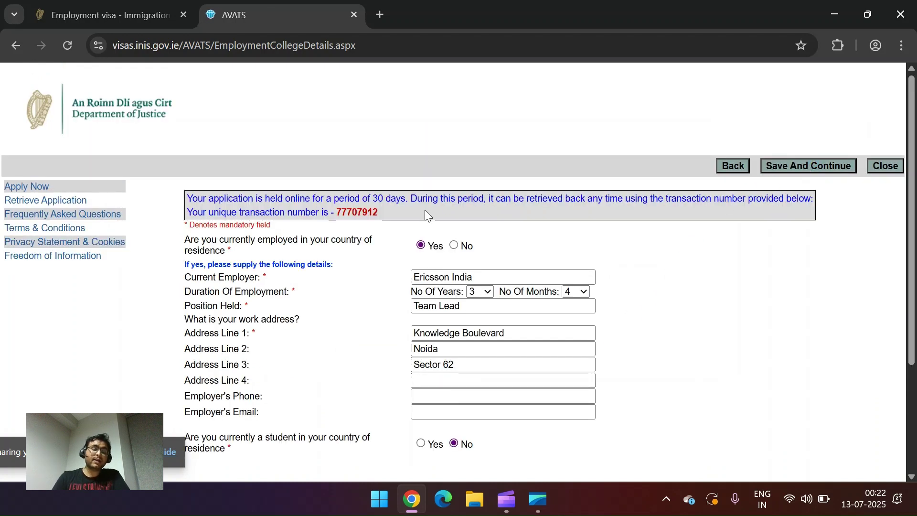
# Step: Select the application transaction number, including its dash, to note it down
pyautogui.moveTo(377, 212); pyautogui.dragTo(335, 209)
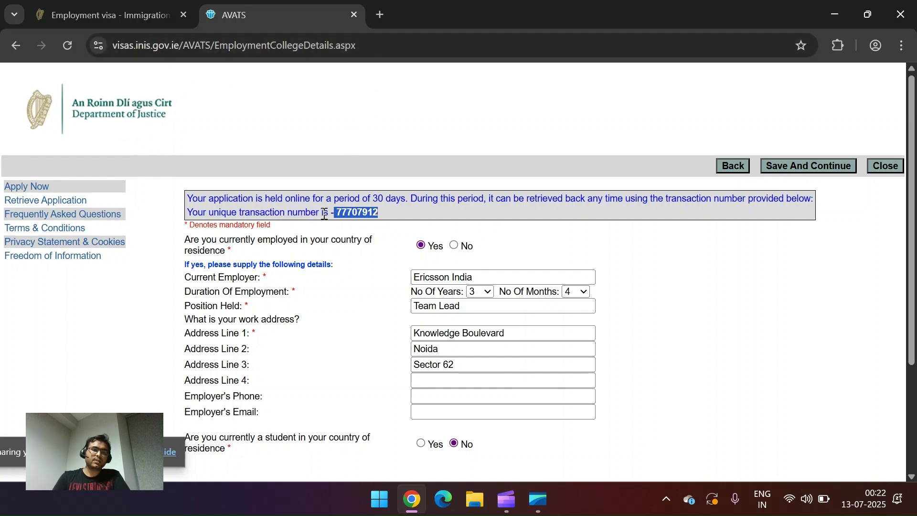
pyautogui.moveTo(328, 213); pyautogui.dragTo(376, 210)
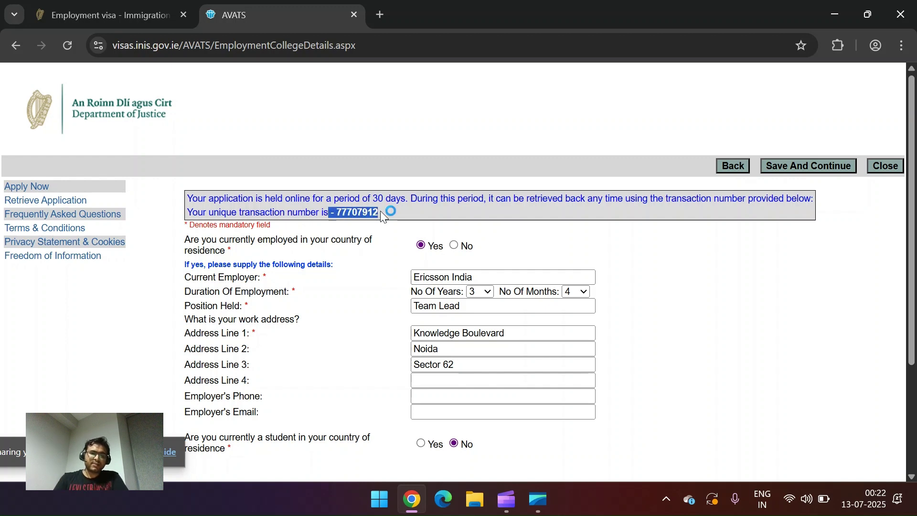
pyautogui.click(381, 212)
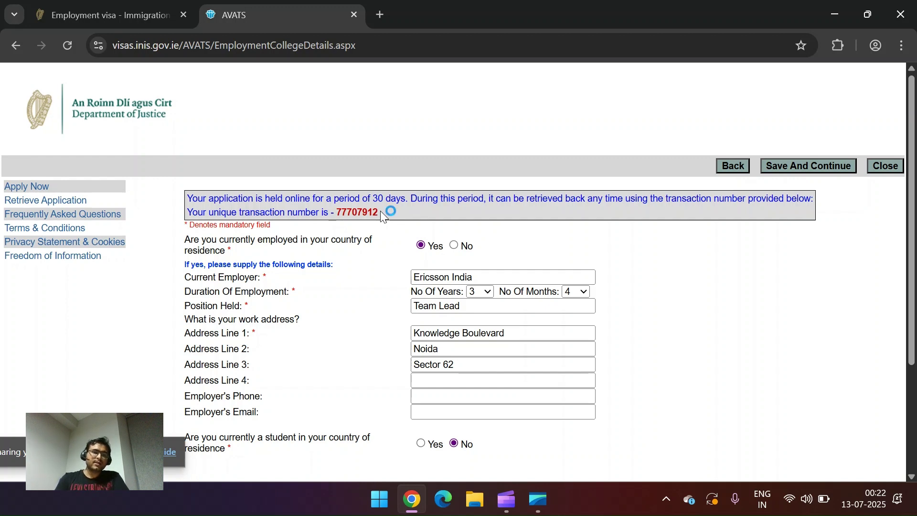
pyautogui.doubleClick(352, 211)
pyautogui.moveTo(330, 212); pyautogui.dragTo(388, 210)
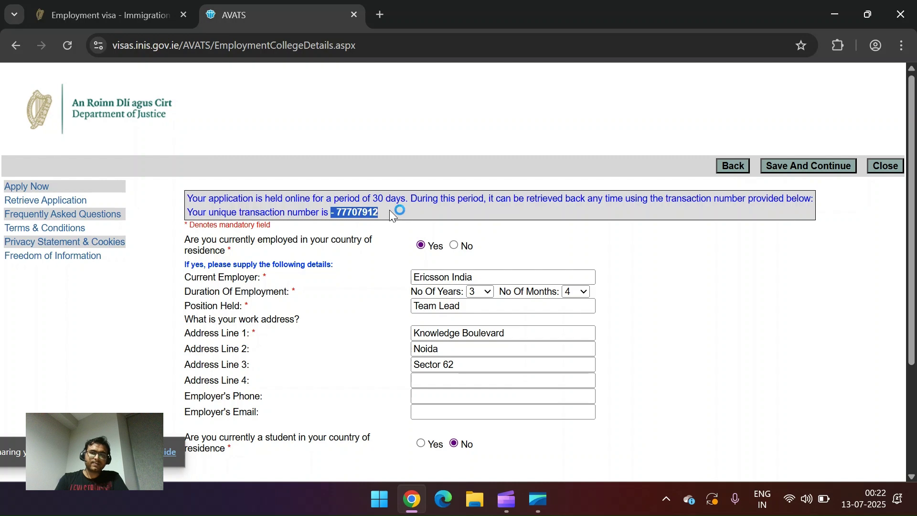
# Step: Save employment details, answer No to travelling with another person, and continue
pyautogui.click(802, 168)
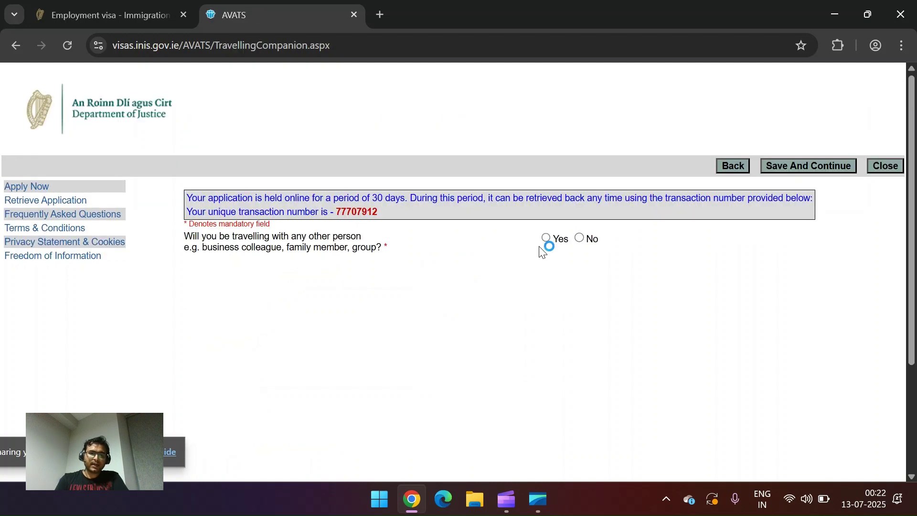
pyautogui.click(580, 237)
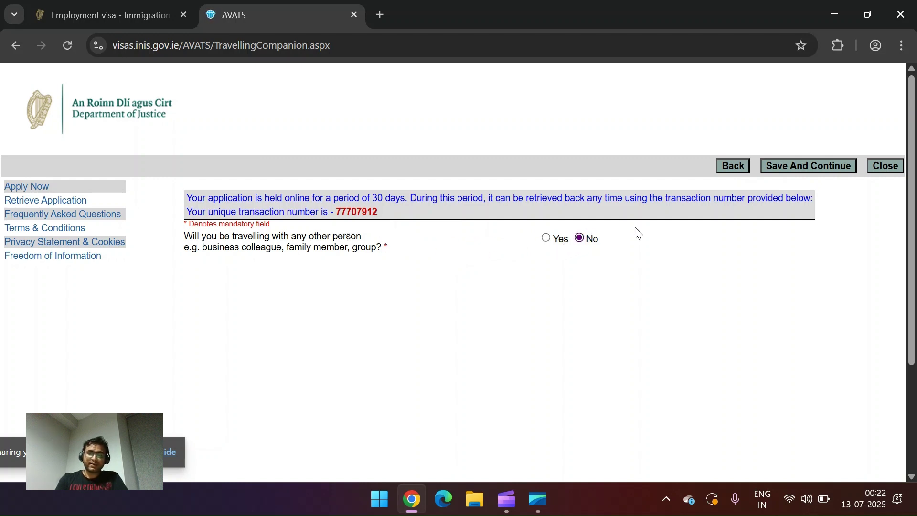
pyautogui.click(813, 165)
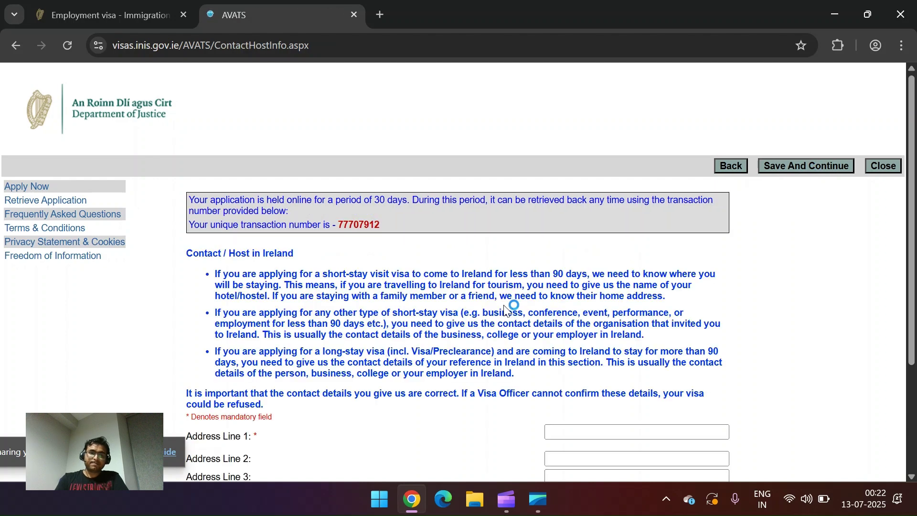
pyautogui.scroll(-2, 432, 346)
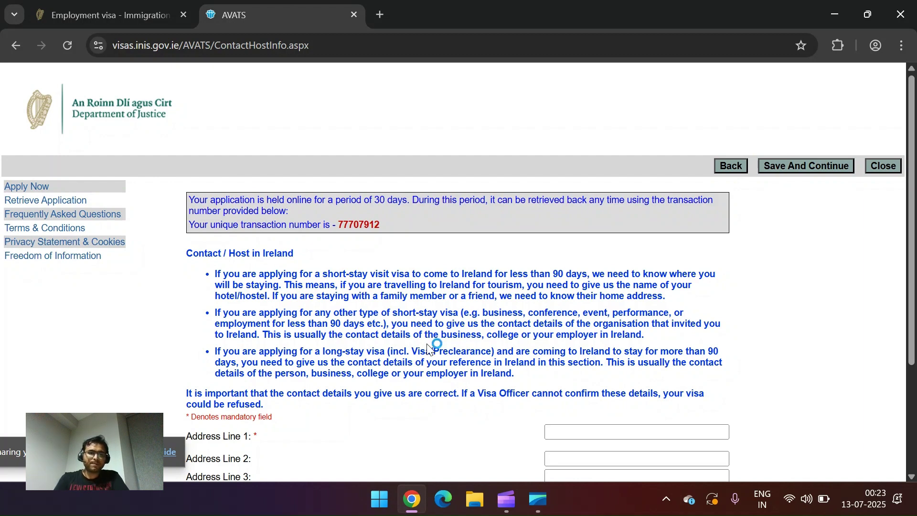
pyautogui.scroll(-3, 427, 348)
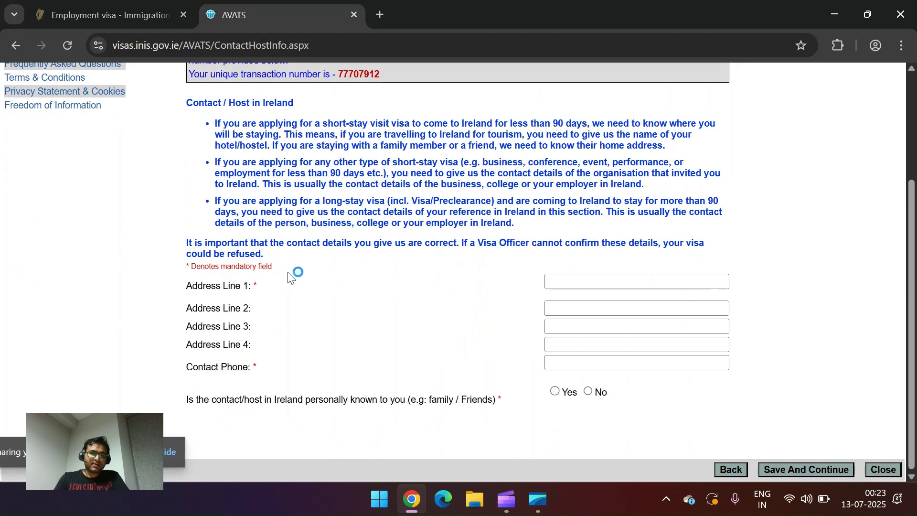
pyautogui.scroll(1, 267, 201)
pyautogui.moveTo(213, 133); pyautogui.dragTo(300, 129)
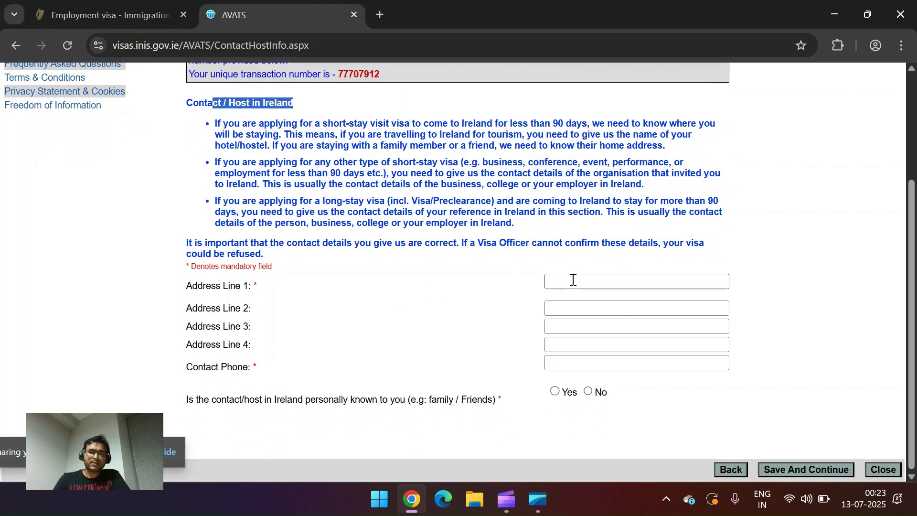
# Step: Fill the host address as Ericsson Software campus, Cornamaddy, Athlone
pyautogui.click(573, 280)
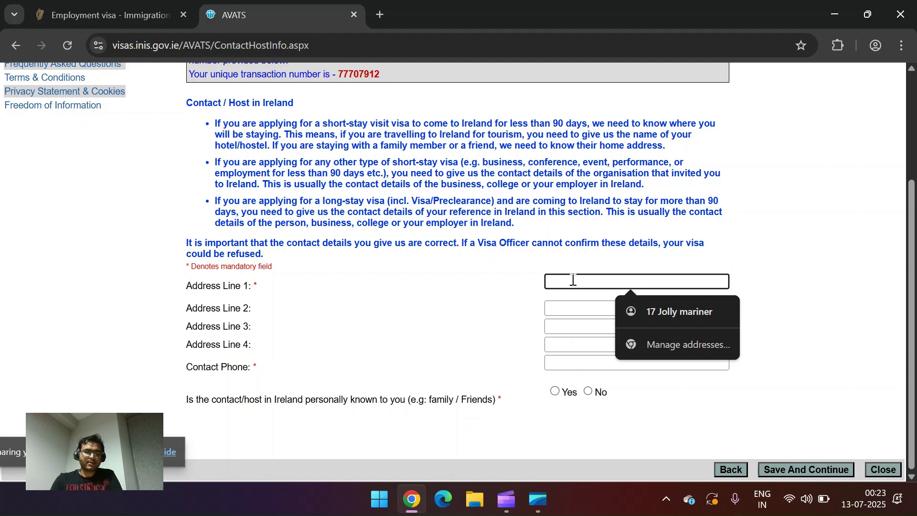
pyautogui.write('Eric')
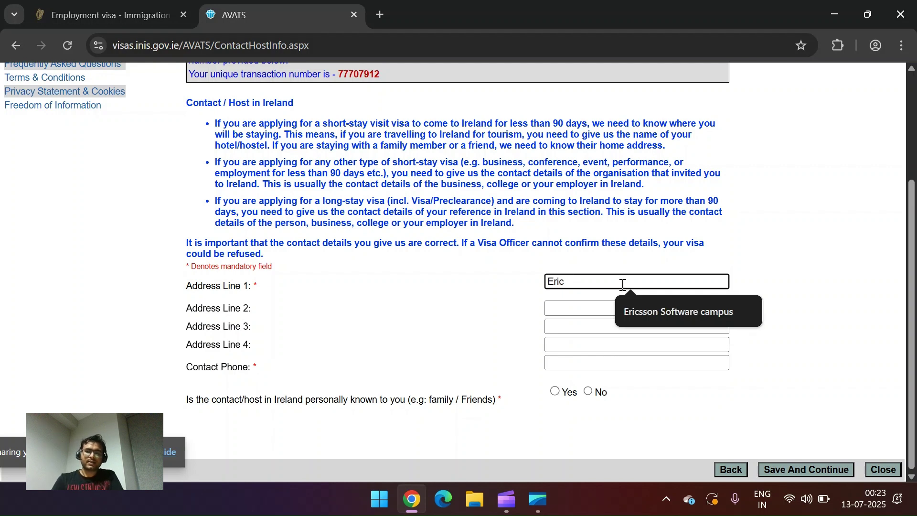
pyautogui.click(659, 311)
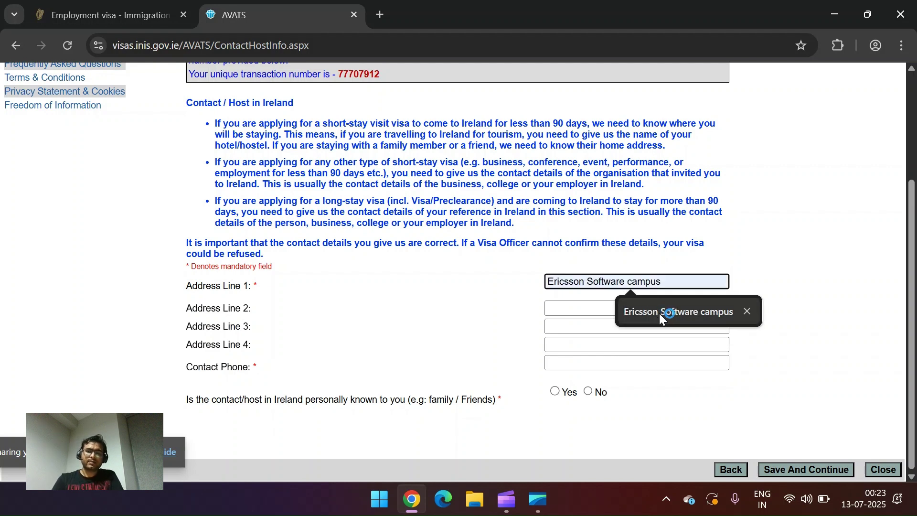
pyautogui.click(589, 307)
pyautogui.click(628, 358)
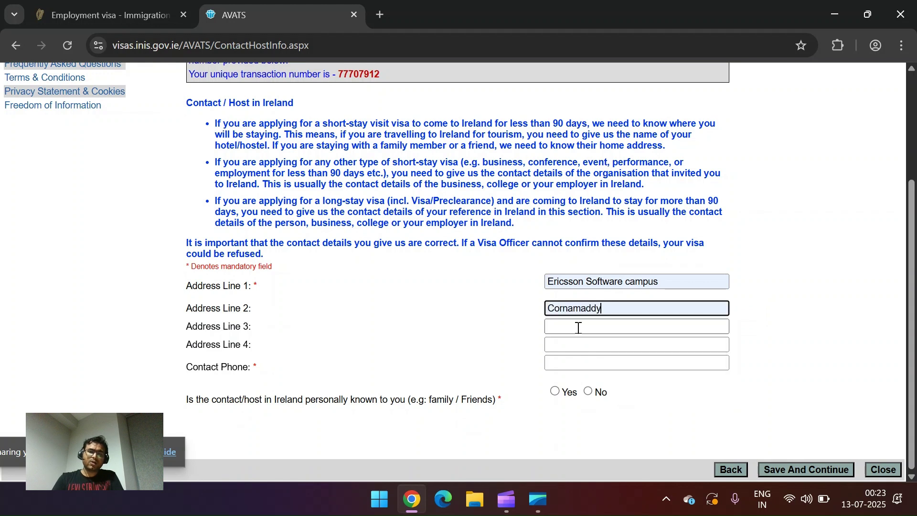
pyautogui.click(575, 326)
pyautogui.click(635, 355)
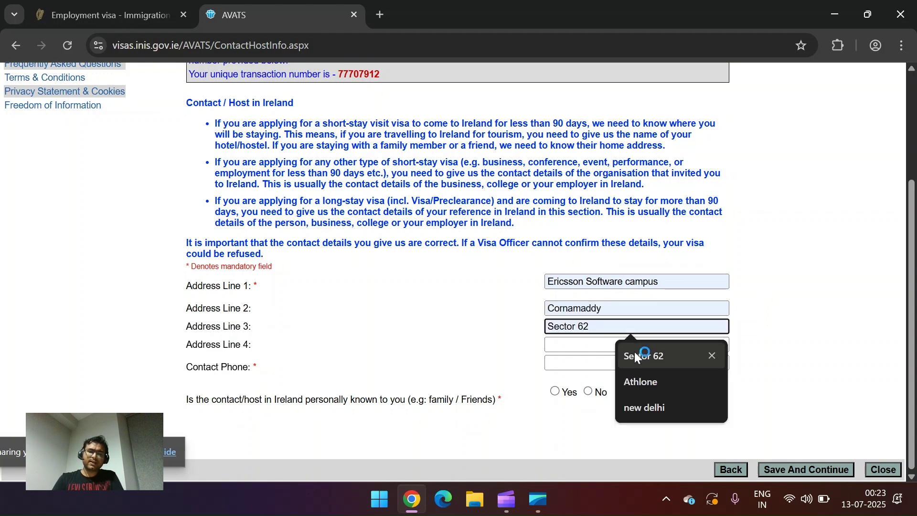
pyautogui.click(652, 381)
# Step: Enter the saved +353 host phone number, answer No to knowing the host, and save
pyautogui.click(566, 363)
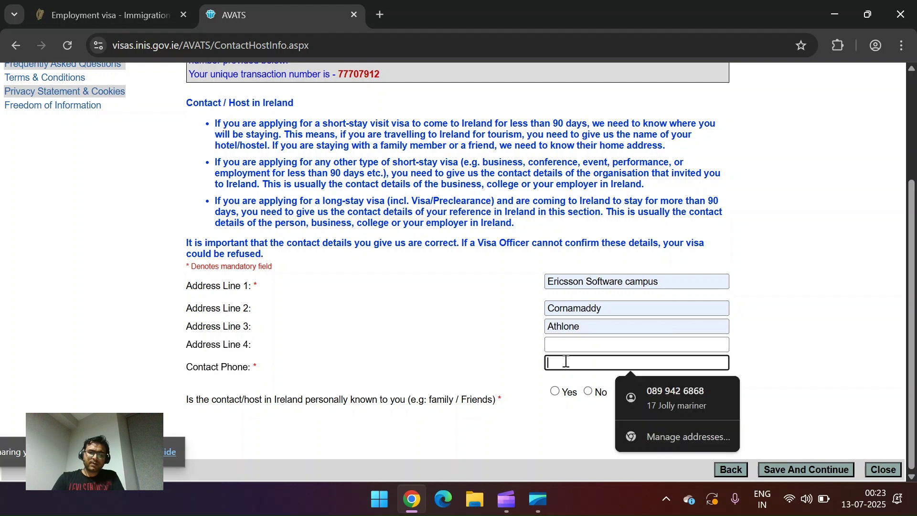
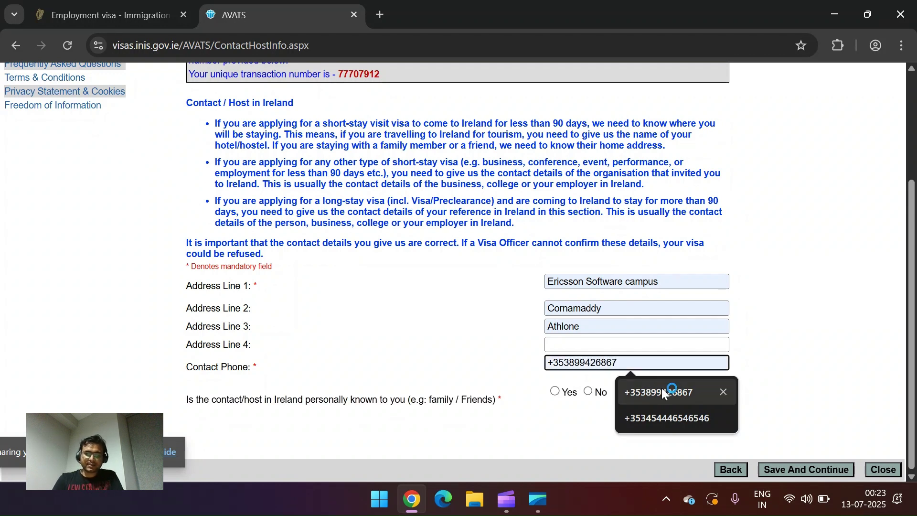
pyautogui.click(663, 391)
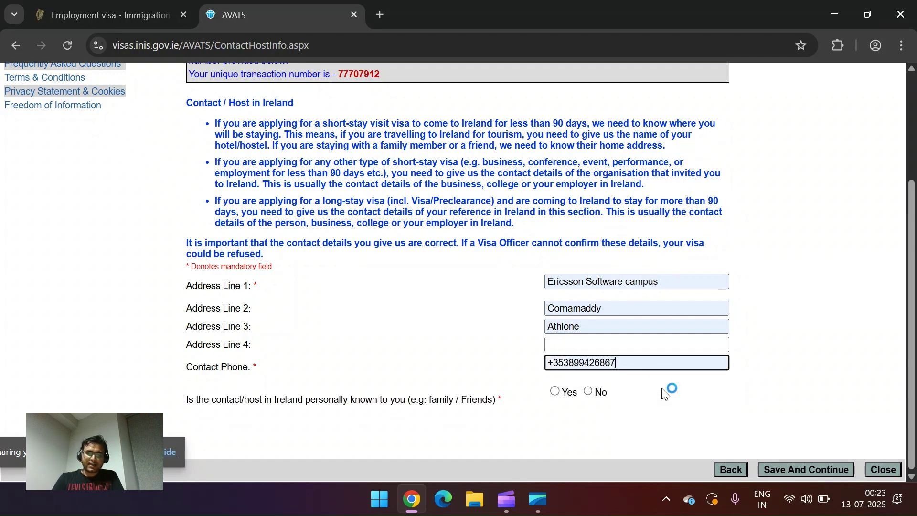
pyautogui.click(565, 361)
pyautogui.moveTo(563, 363); pyautogui.dragTo(546, 370)
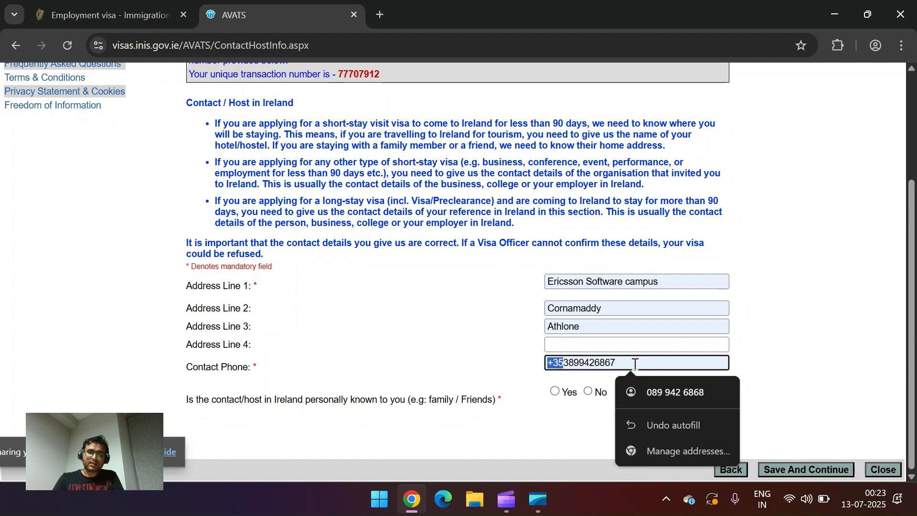
pyautogui.click(480, 361)
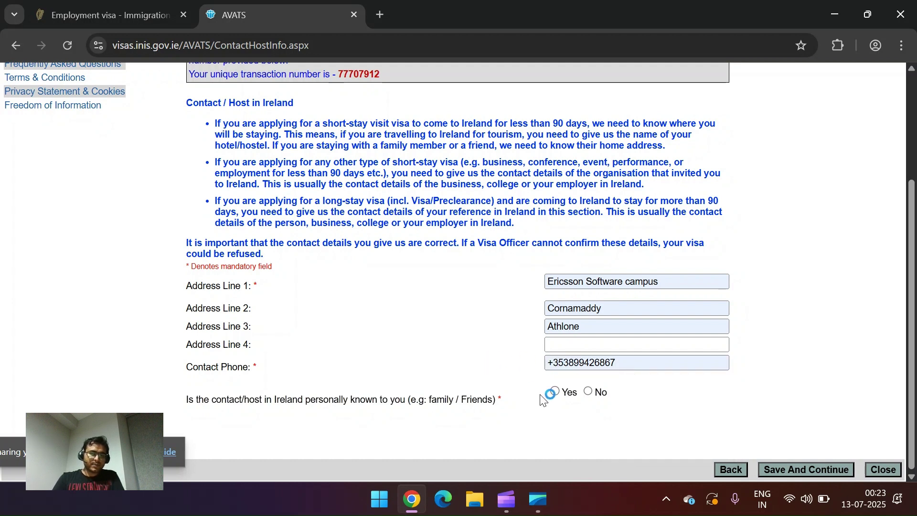
pyautogui.moveTo(383, 400); pyautogui.dragTo(471, 404)
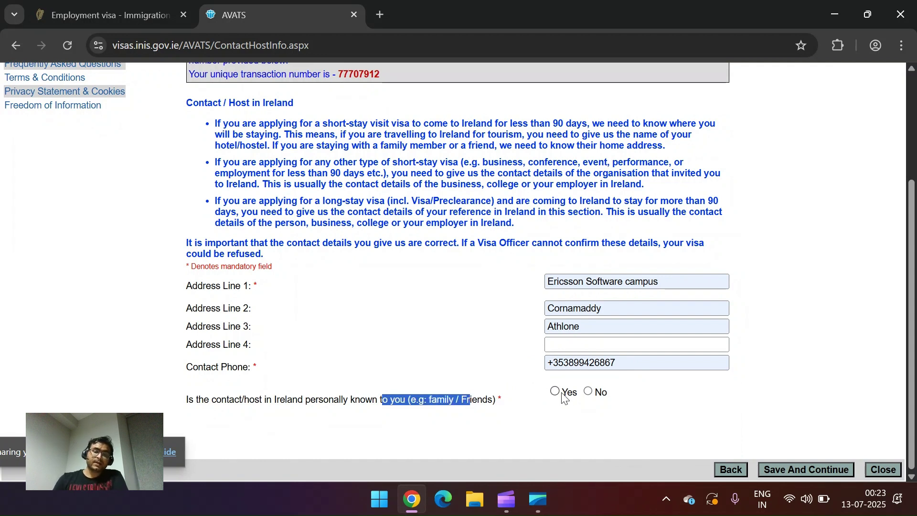
pyautogui.click(595, 391)
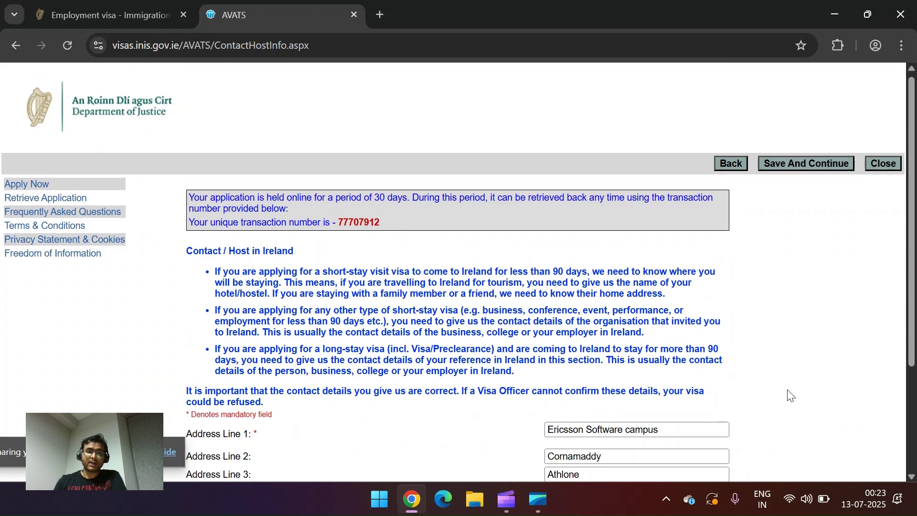
pyautogui.click(811, 168)
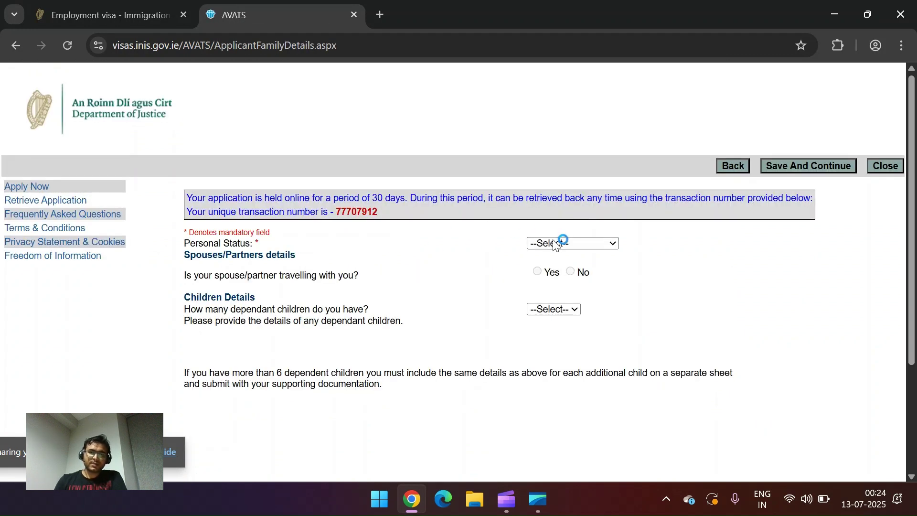
# Step: Record status Single, spouse not travelling and 0 dependent children, then save
pyautogui.click(553, 242)
pyautogui.click(545, 275)
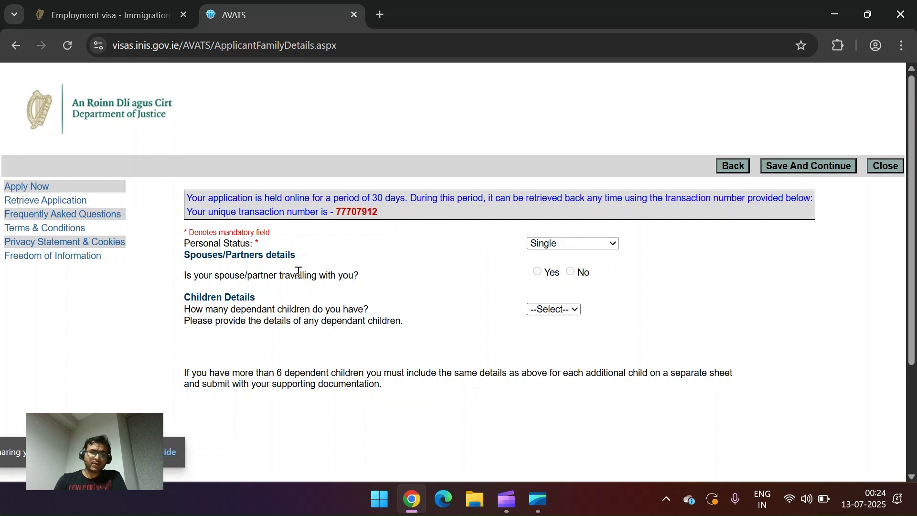
pyautogui.moveTo(310, 277); pyautogui.dragTo(368, 276)
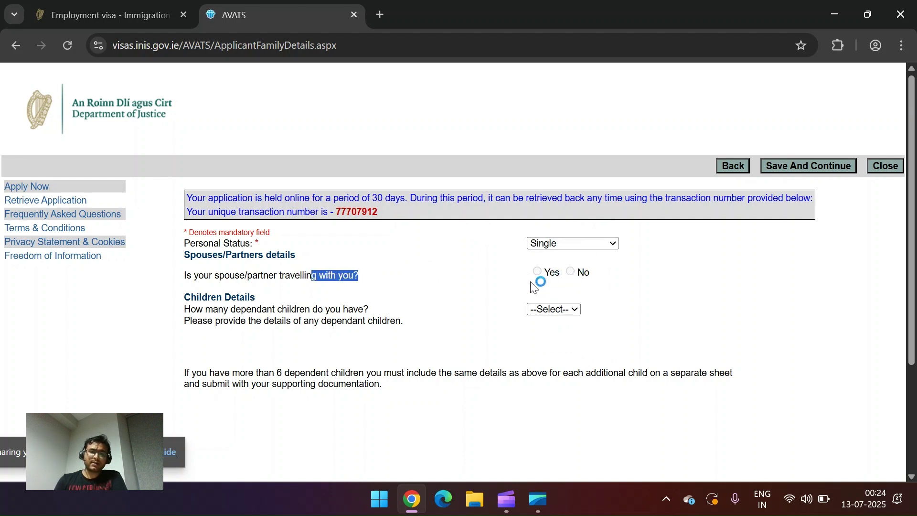
pyautogui.click(563, 276)
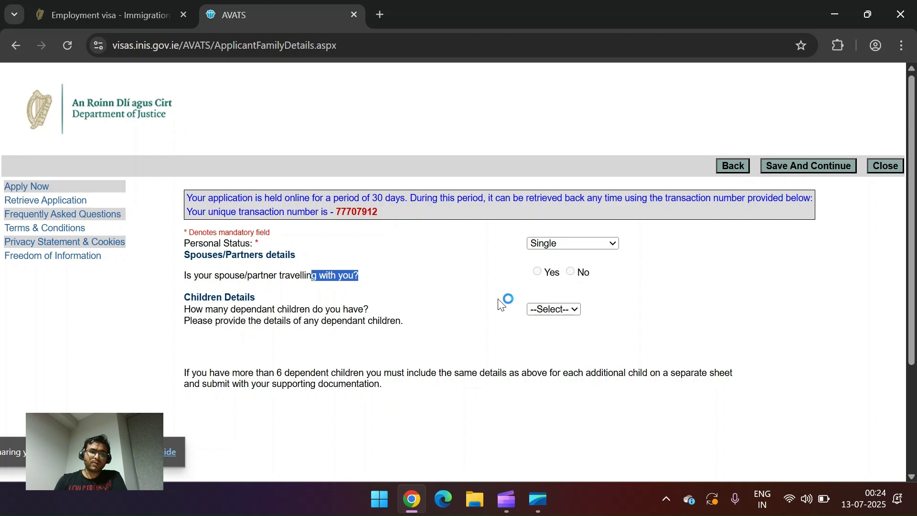
pyautogui.click(549, 309)
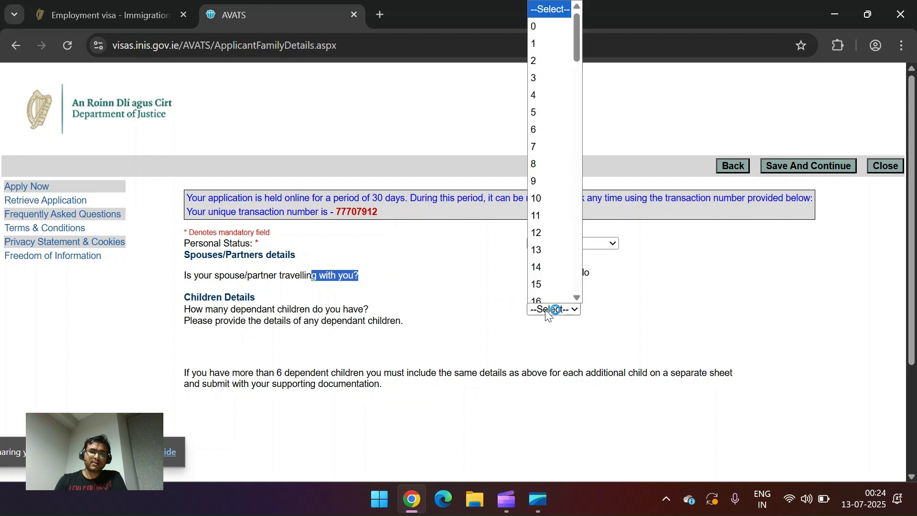
pyautogui.click(545, 24)
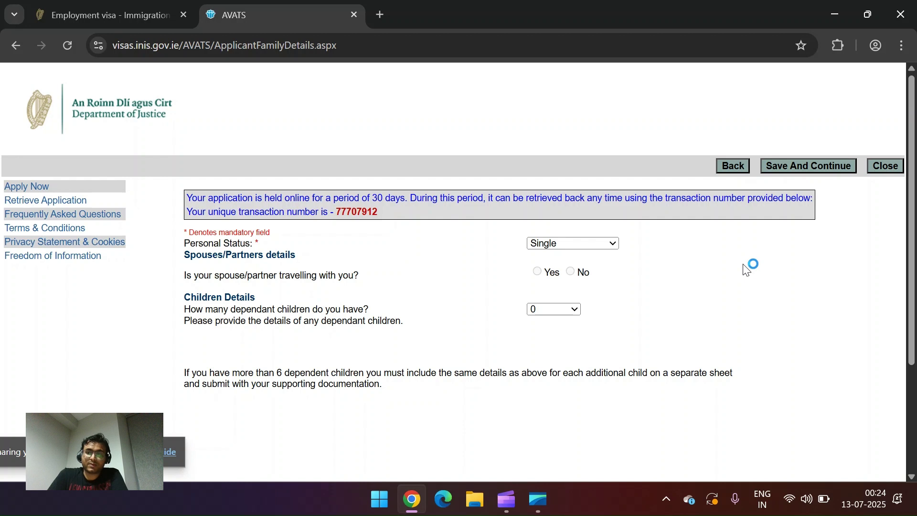
pyautogui.click(809, 164)
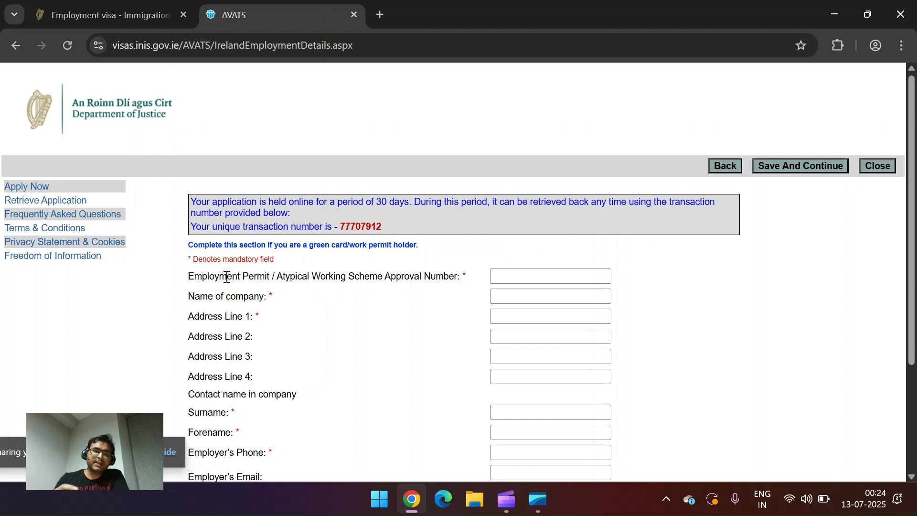
# Step: Fill the permit number, company LM Ericsson, and address Ericsson Software campus, Cornamaddy
pyautogui.click(516, 271)
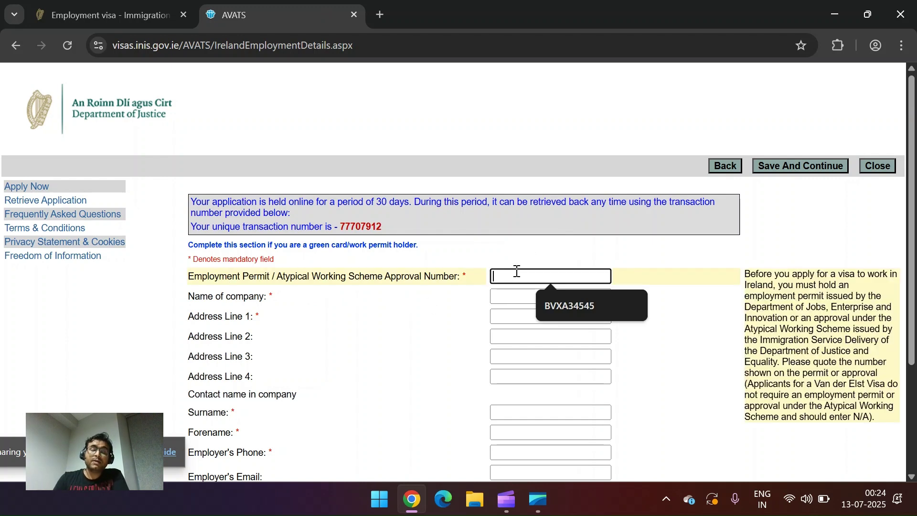
pyautogui.click(565, 311)
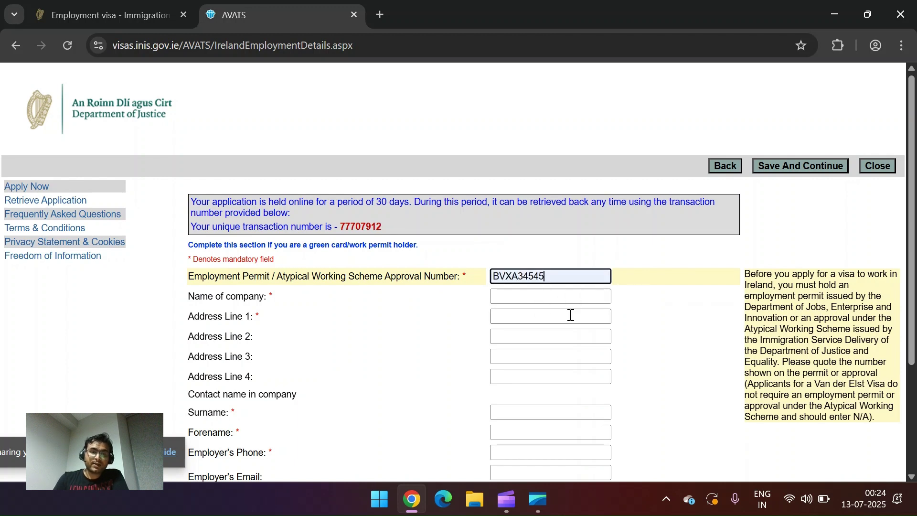
pyautogui.click(520, 294)
pyautogui.click(562, 327)
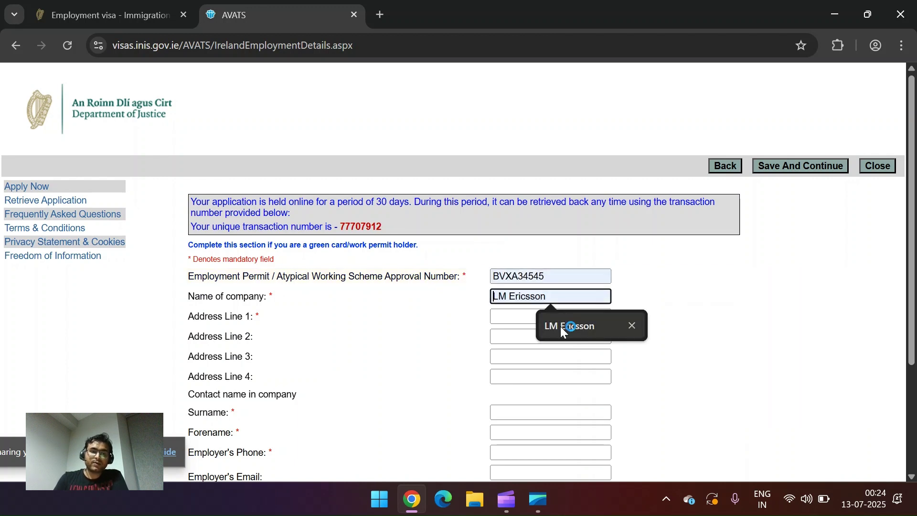
pyautogui.click(525, 317)
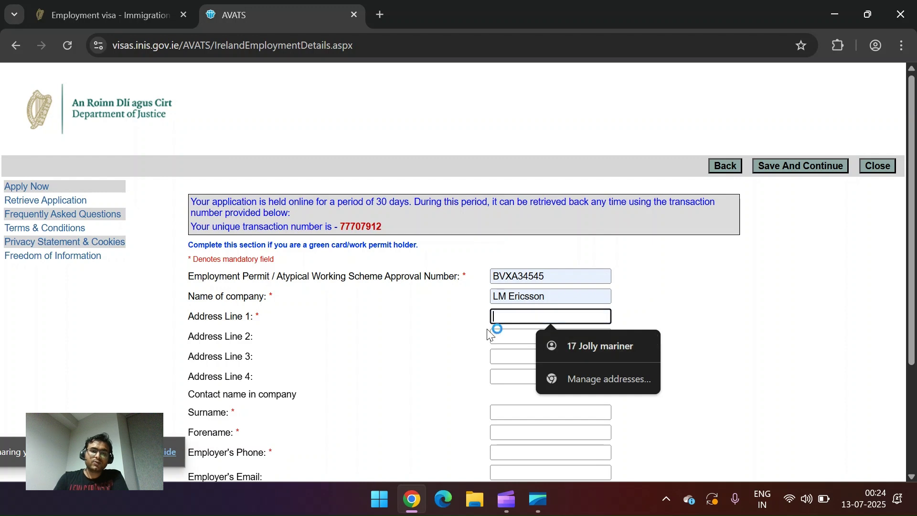
pyautogui.write('Ericsson Software campus')
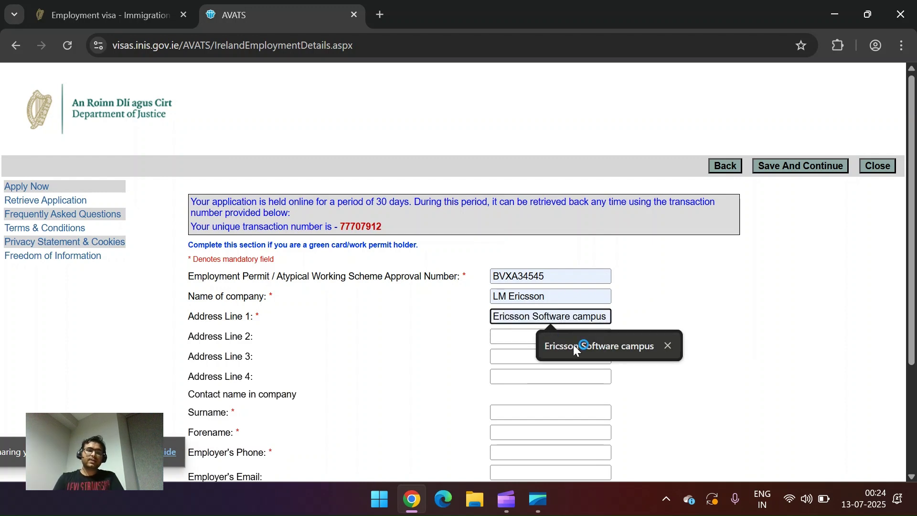
pyautogui.click(577, 346)
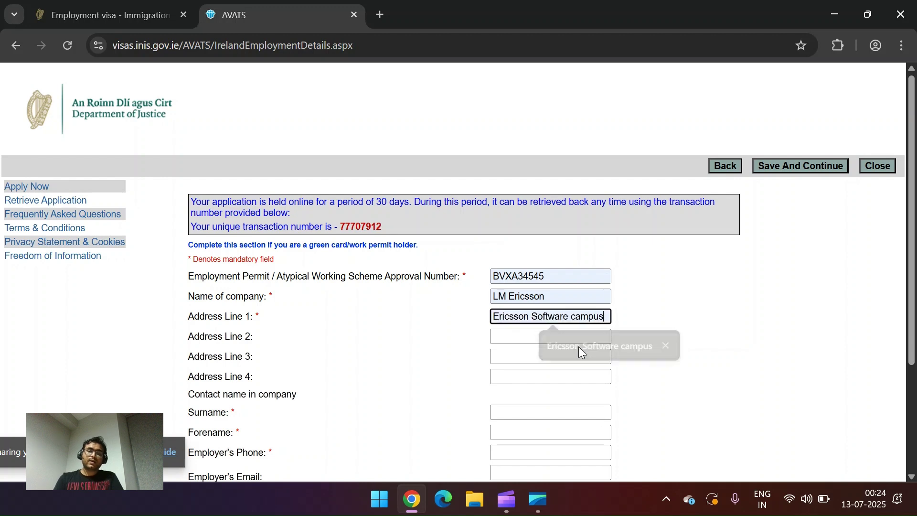
pyautogui.click(524, 335)
pyautogui.click(557, 371)
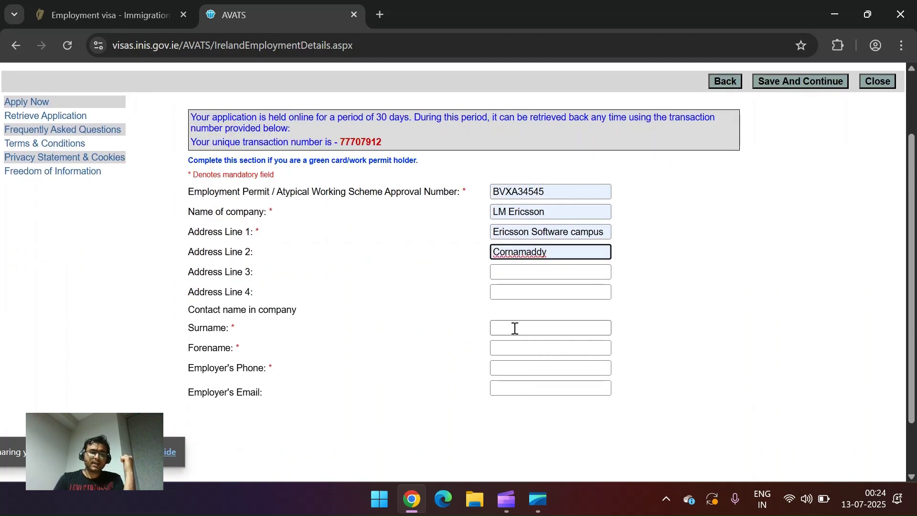
# Step: Fill the company contact's surname and forename and the employer's saved +353 phone number
pyautogui.click(515, 328)
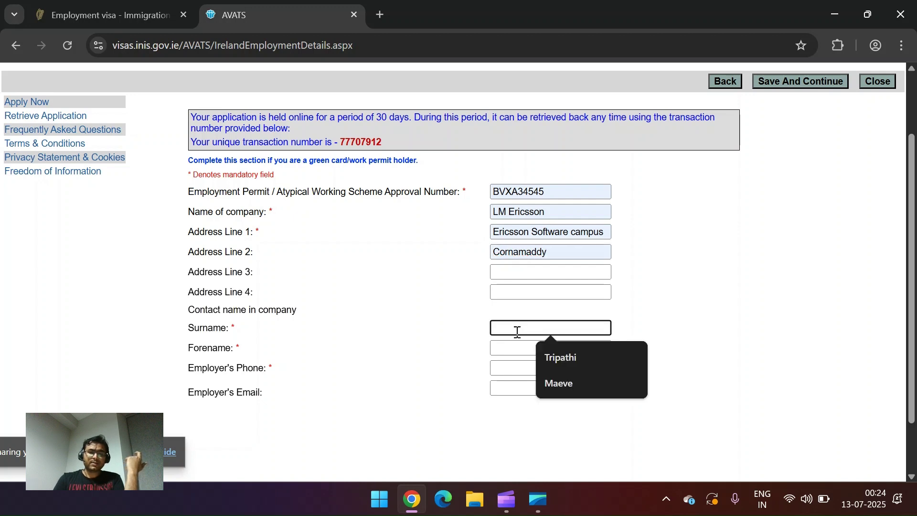
pyautogui.click(564, 389)
pyautogui.click(515, 348)
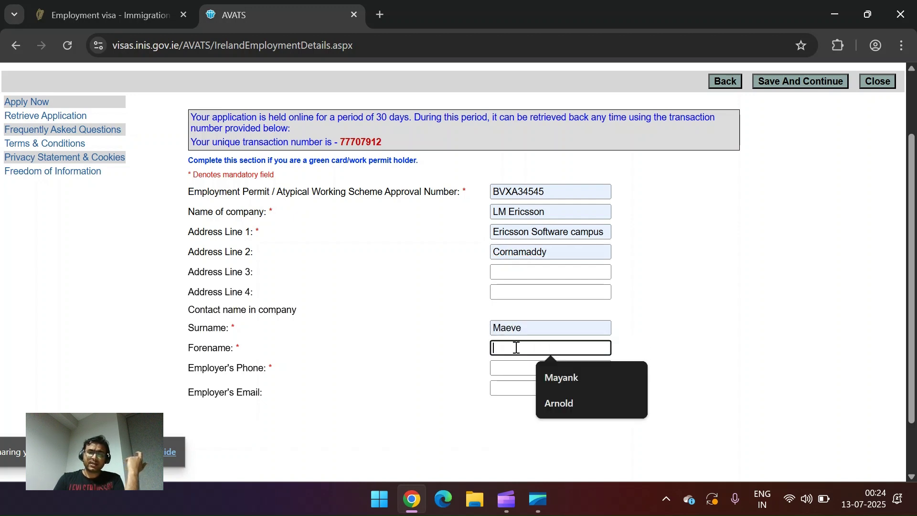
pyautogui.click(566, 404)
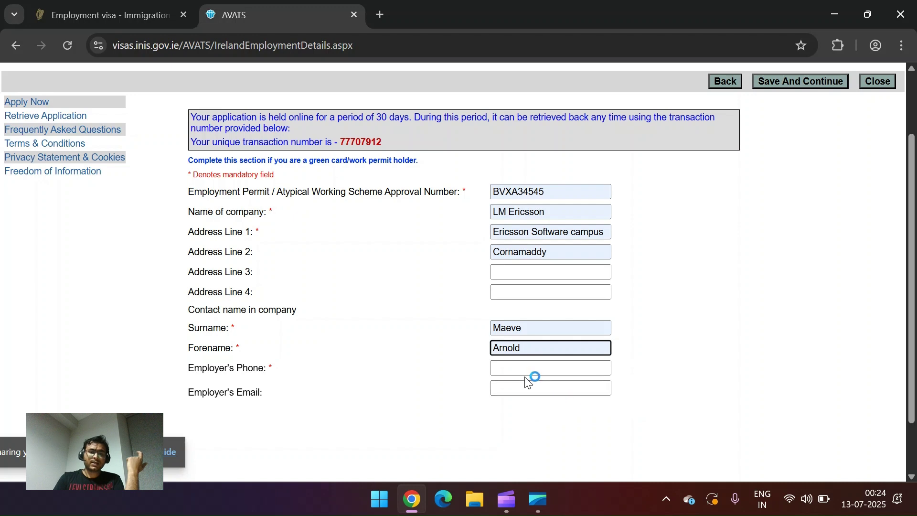
pyautogui.click(512, 366)
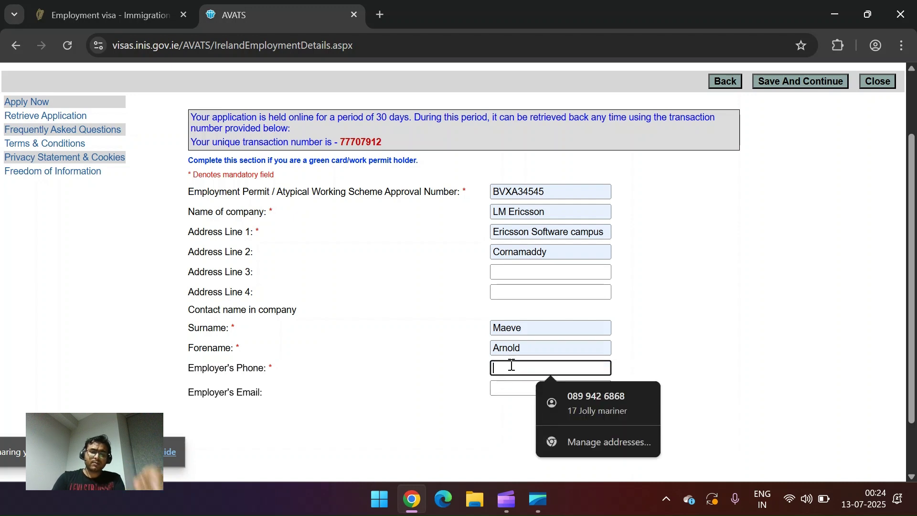
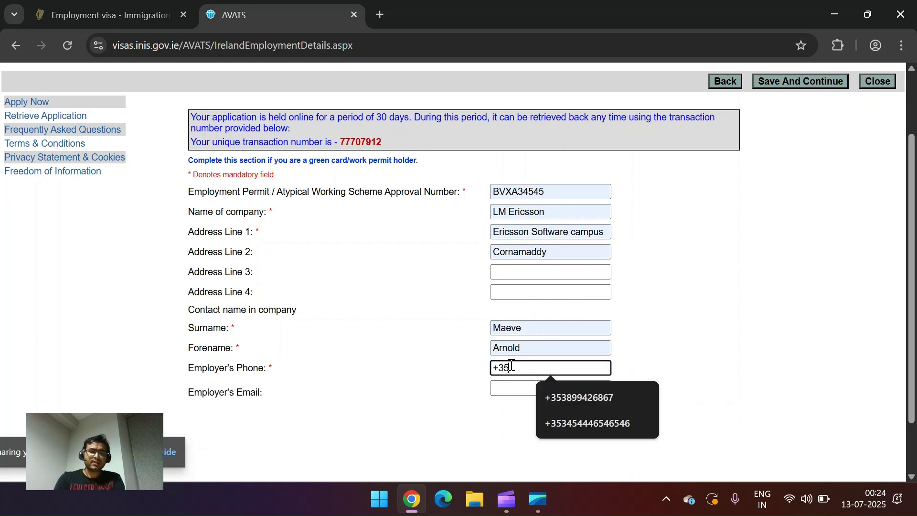
pyautogui.click(601, 396)
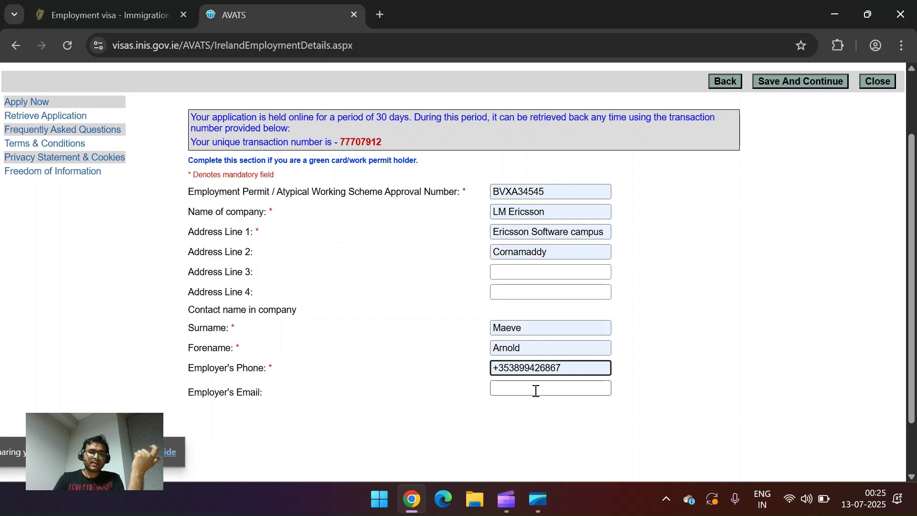
# Step: Review the green card and work permit holder notices, then save the employment details
pyautogui.moveTo(266, 390); pyautogui.dragTo(182, 396)
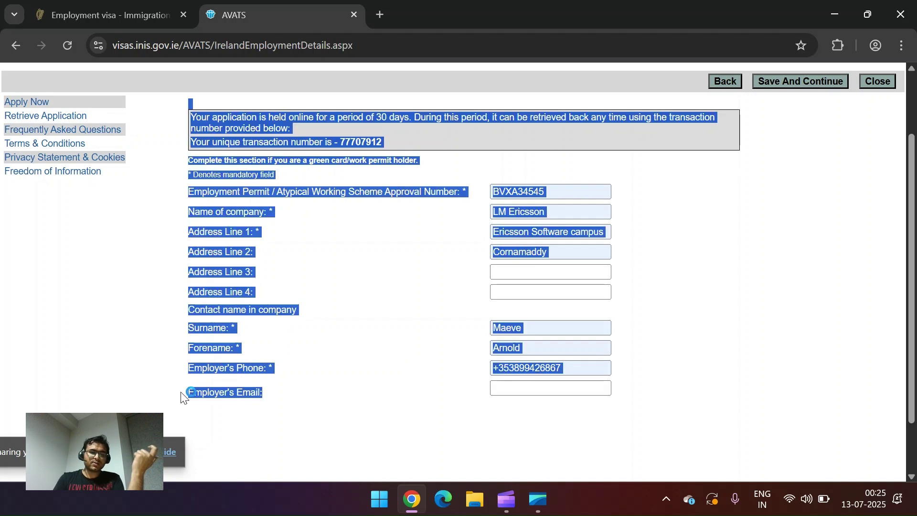
pyautogui.click(317, 399)
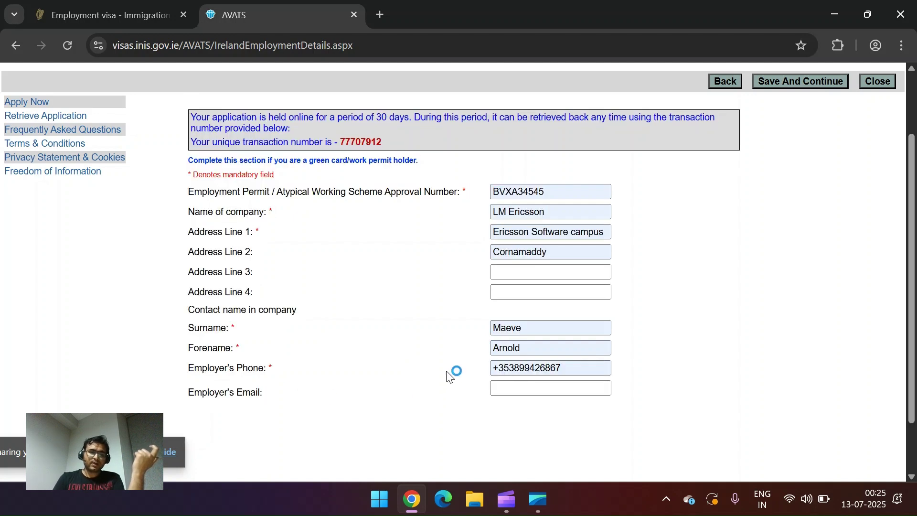
pyautogui.scroll(1, 699, 275)
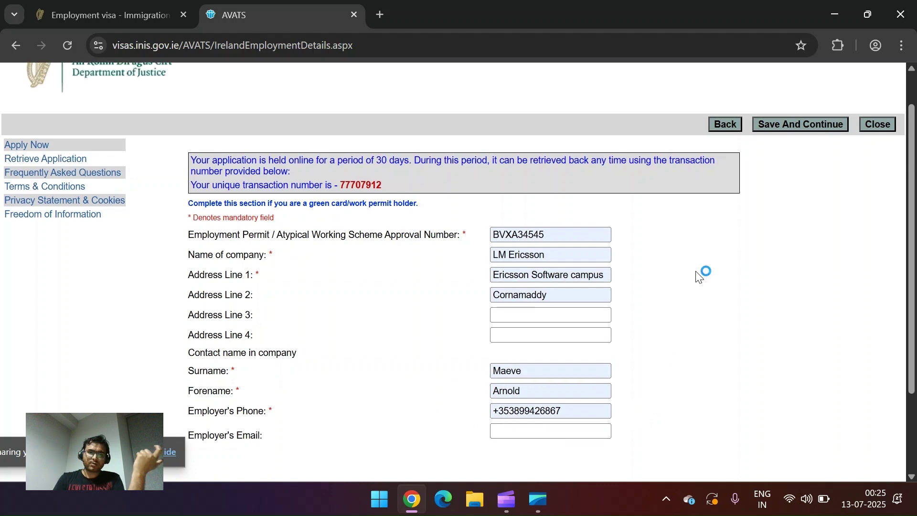
pyautogui.scroll(-1, 700, 274)
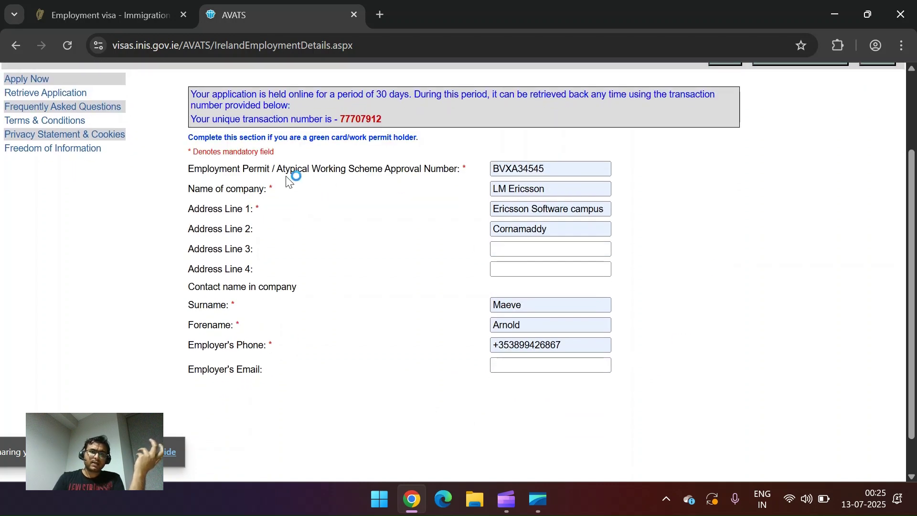
pyautogui.moveTo(232, 136); pyautogui.dragTo(434, 136)
pyautogui.click(384, 133)
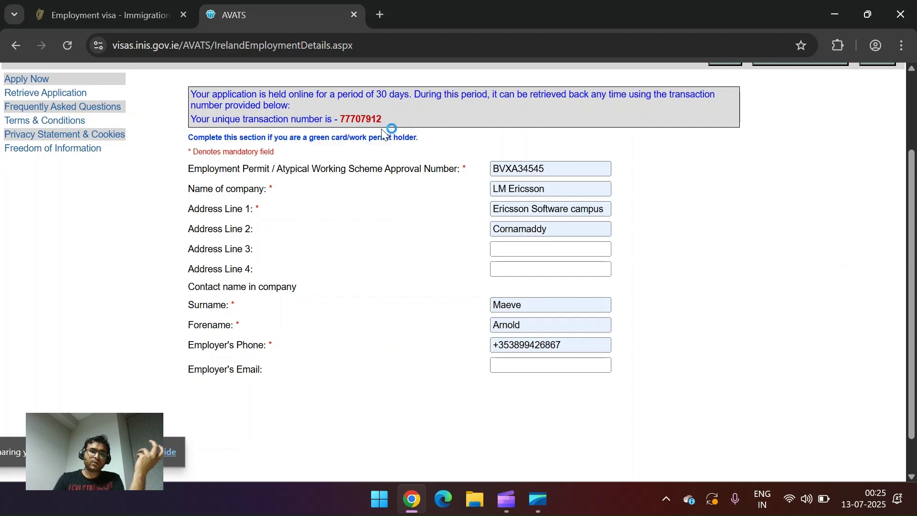
pyautogui.moveTo(348, 138); pyautogui.dragTo(449, 145)
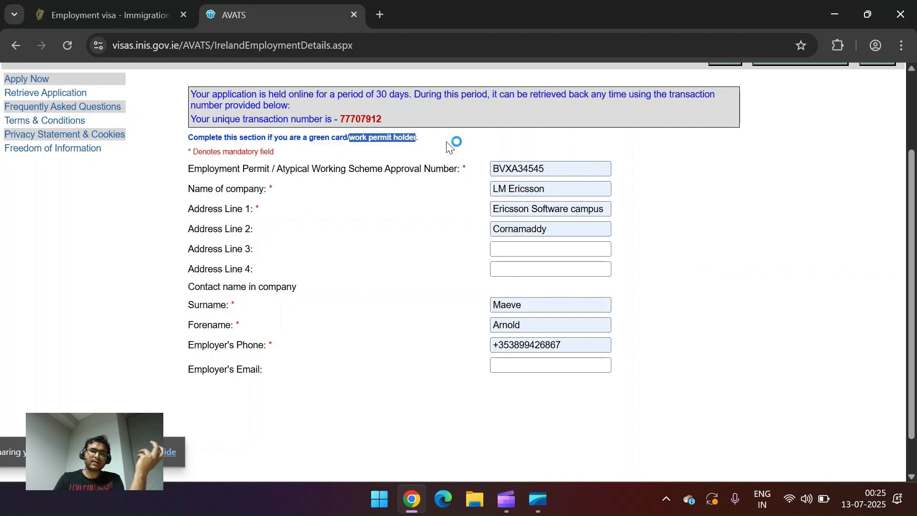
pyautogui.click(710, 185)
pyautogui.scroll(3, 711, 183)
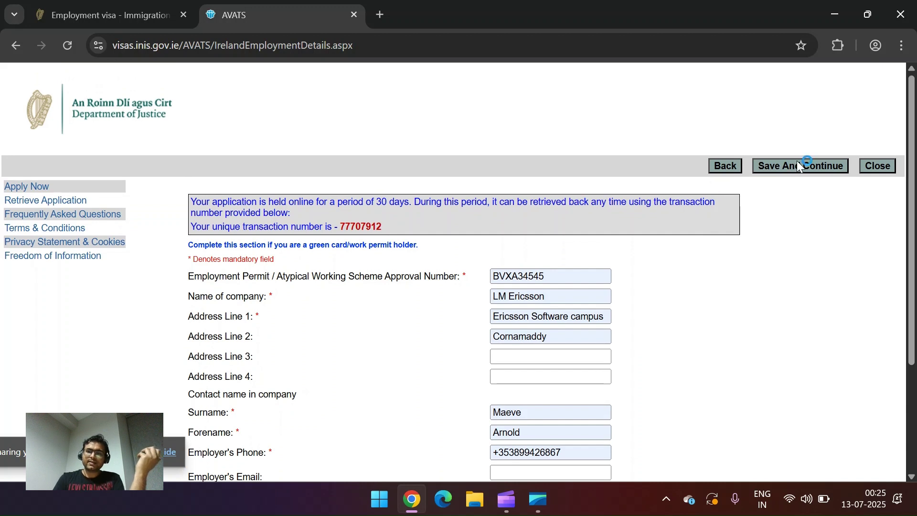
pyautogui.click(802, 166)
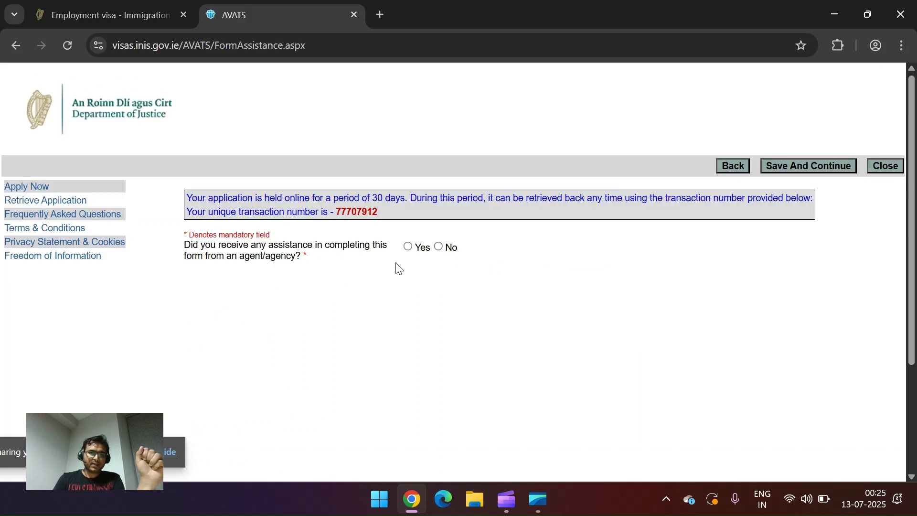
# Step: Answer No to agent or agency assistance and save to reach the declaration
pyautogui.click(437, 246)
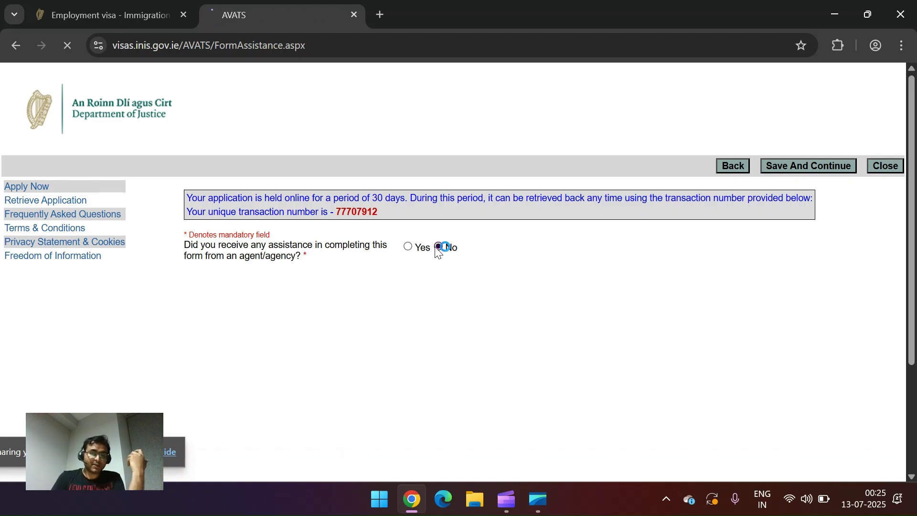
pyautogui.click(786, 166)
# Step: Scroll through the declaration summary and submit the completed visa application
pyautogui.scroll(-10, 382, 377)
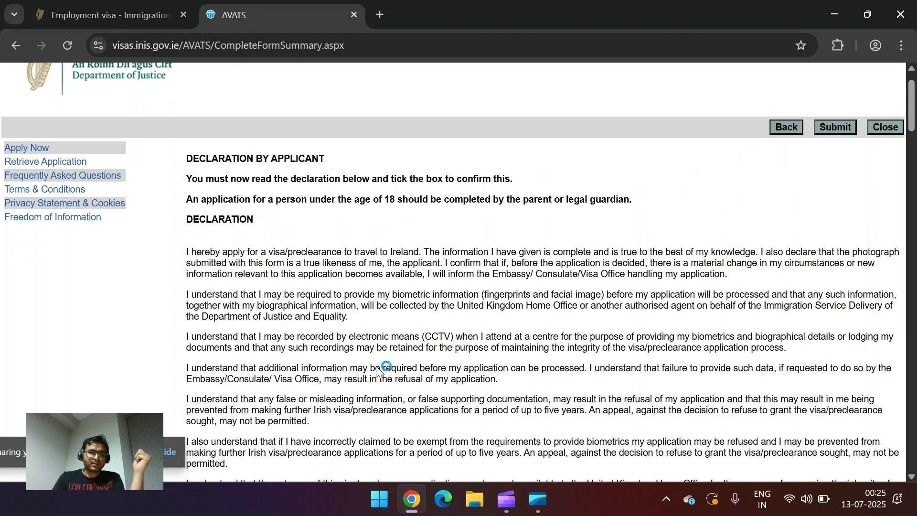
pyautogui.scroll(3, 231, 177)
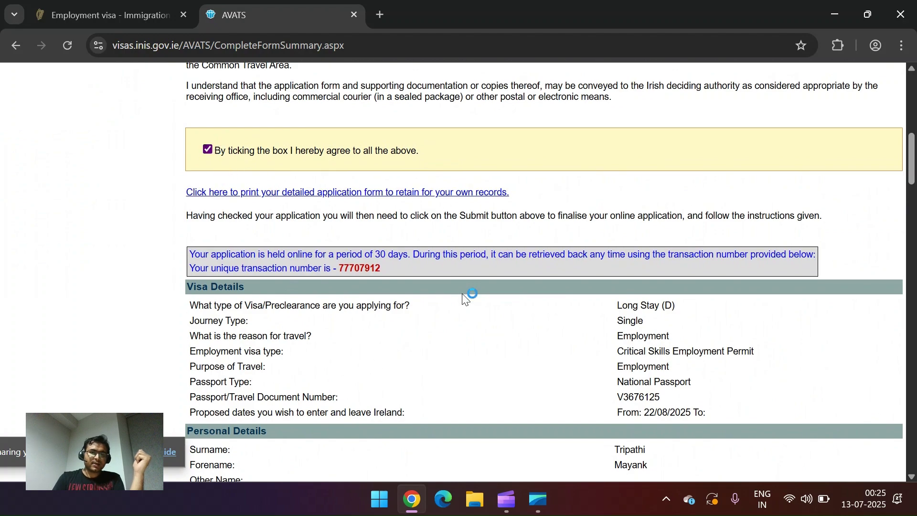
pyautogui.scroll(-18, 607, 382)
pyautogui.scroll(-20, 604, 386)
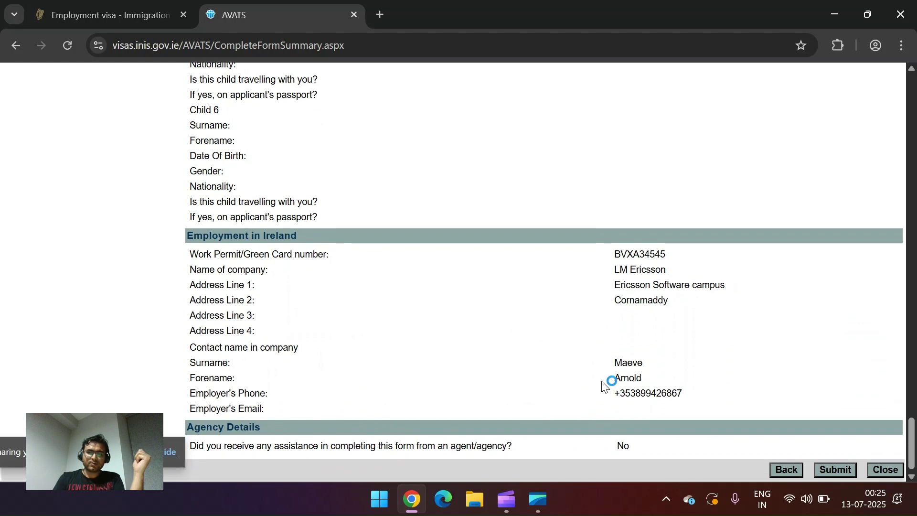
pyautogui.click(838, 469)
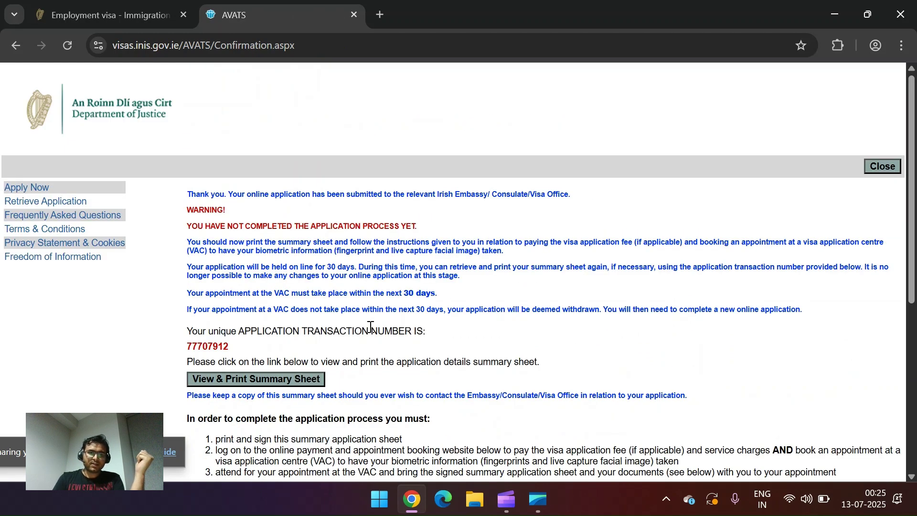
# Step: Scroll through the summary sheet window and open its print dialog to save as PDF
pyautogui.scroll(-3, 371, 327)
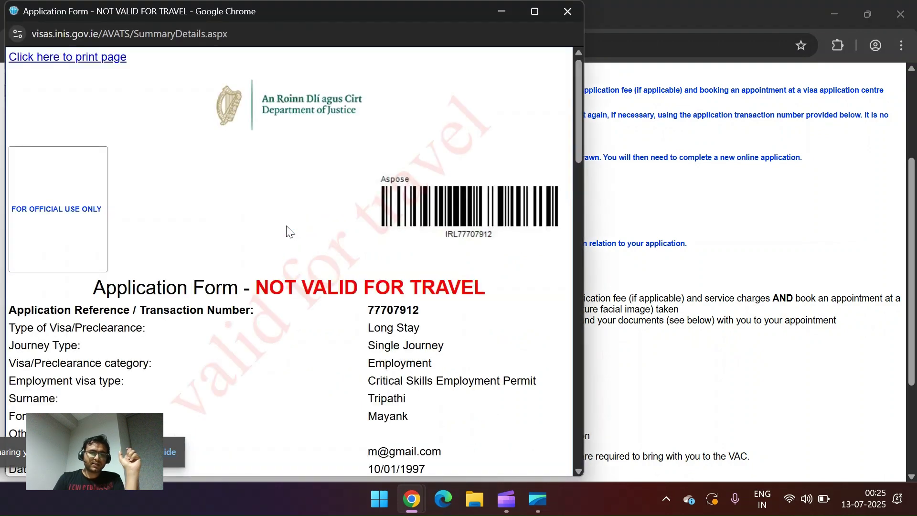
pyautogui.scroll(-2, 264, 289)
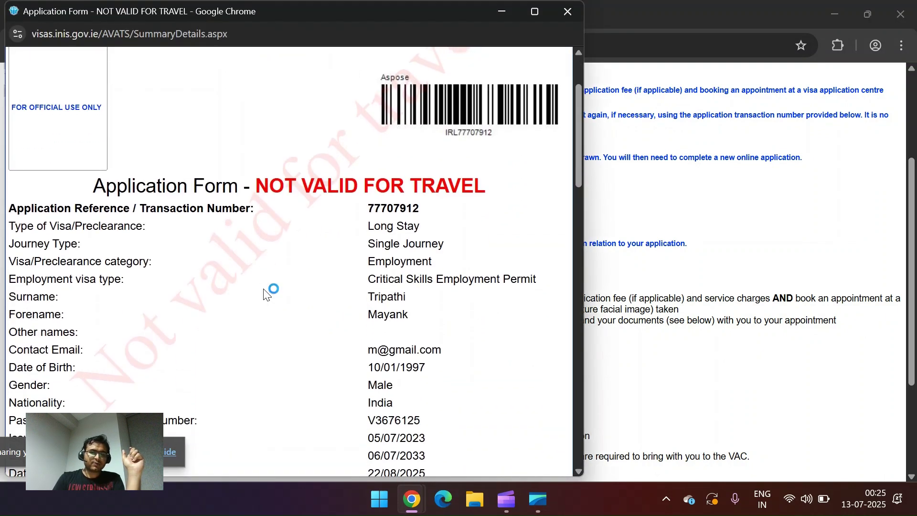
pyautogui.scroll(-20, 264, 292)
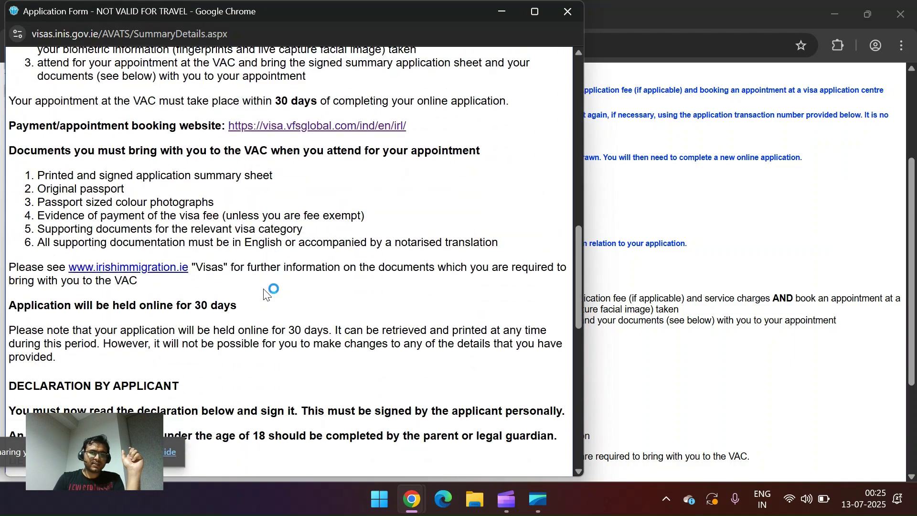
pyautogui.scroll(20, 263, 292)
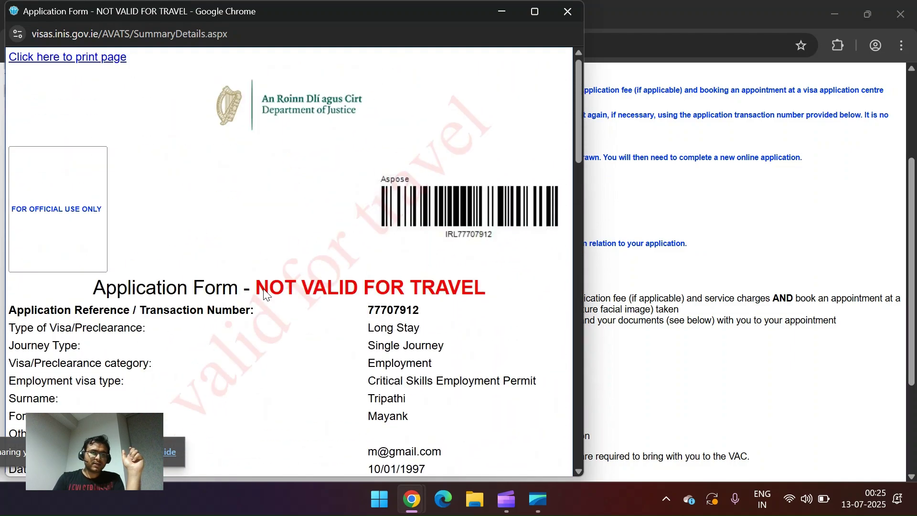
pyautogui.click(76, 58)
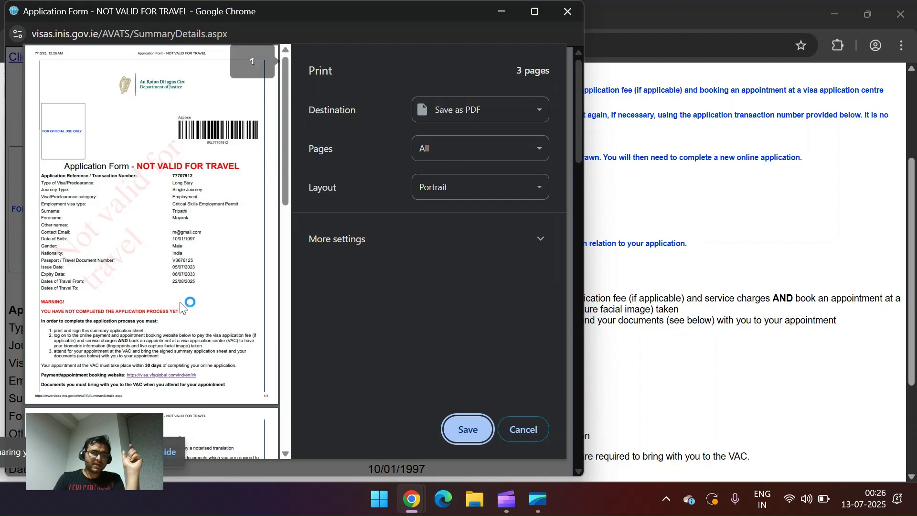
pyautogui.scroll(-3, 199, 357)
pyautogui.scroll(-10, 199, 357)
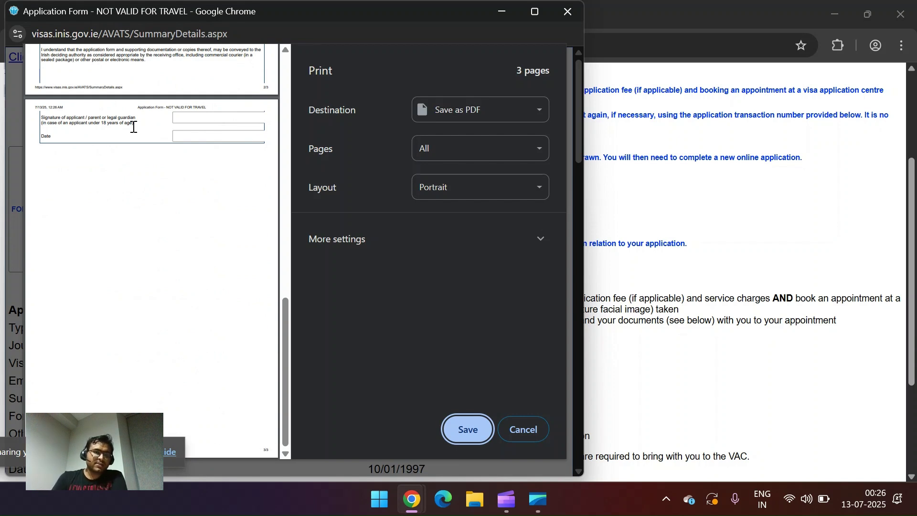
pyautogui.click(183, 122)
pyautogui.click(183, 122)
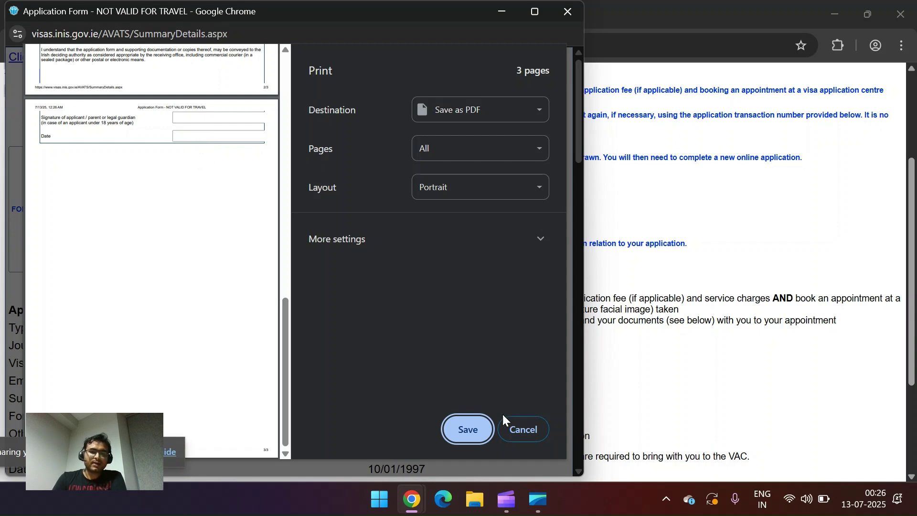
pyautogui.click(522, 429)
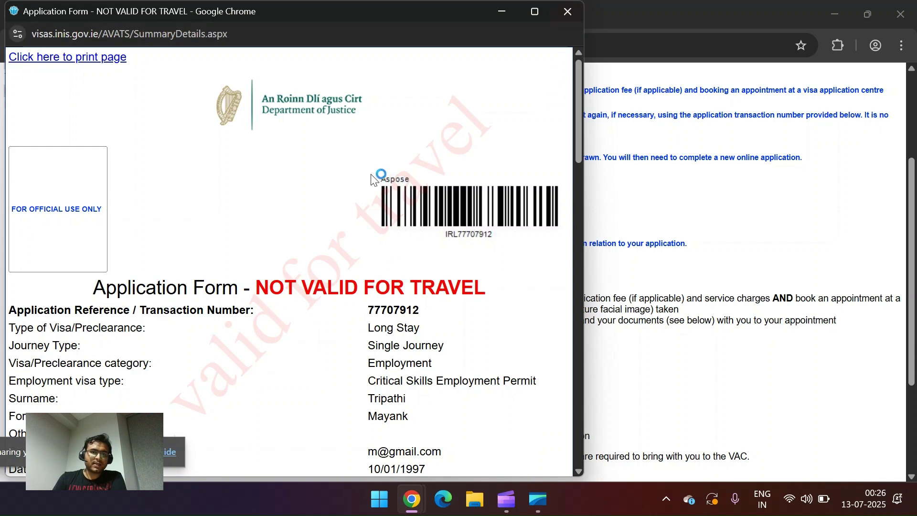
pyautogui.scroll(-1, 282, 272)
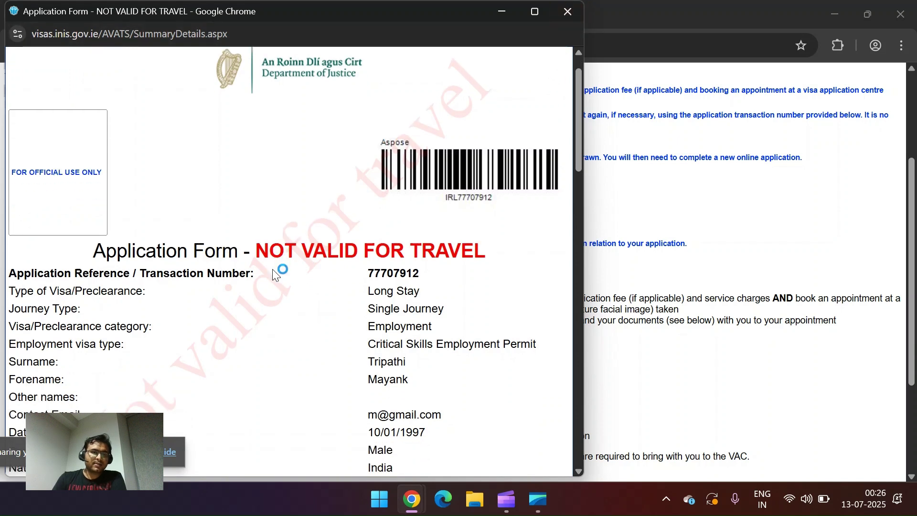
pyautogui.doubleClick(381, 273)
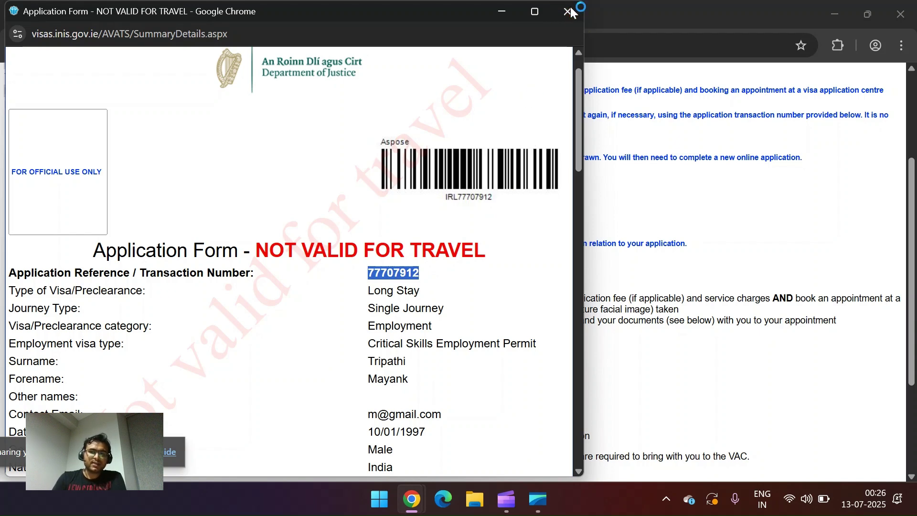
pyautogui.click(568, 11)
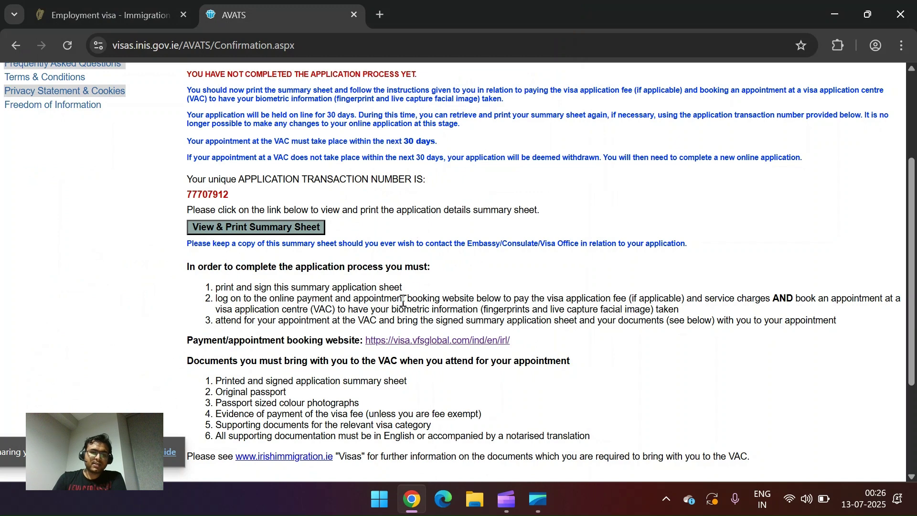
pyautogui.scroll(-2, 376, 269)
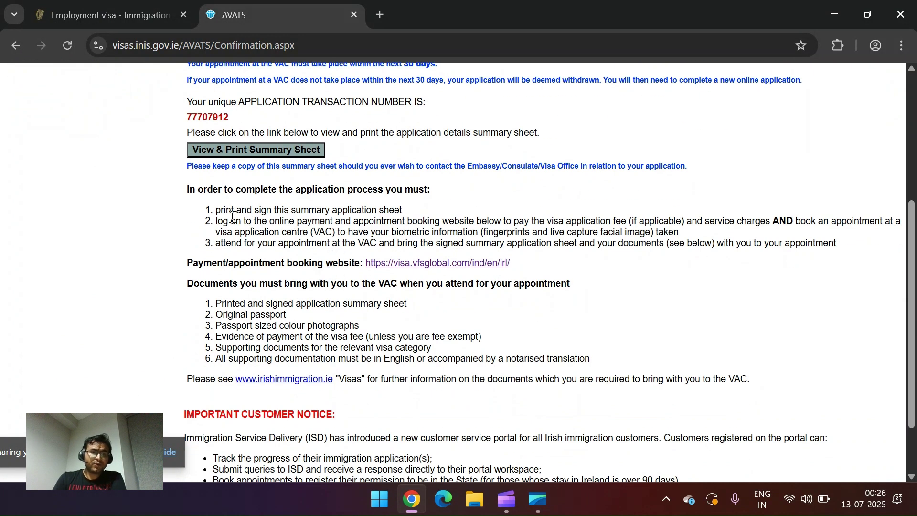
pyautogui.moveTo(225, 218); pyautogui.dragTo(400, 248)
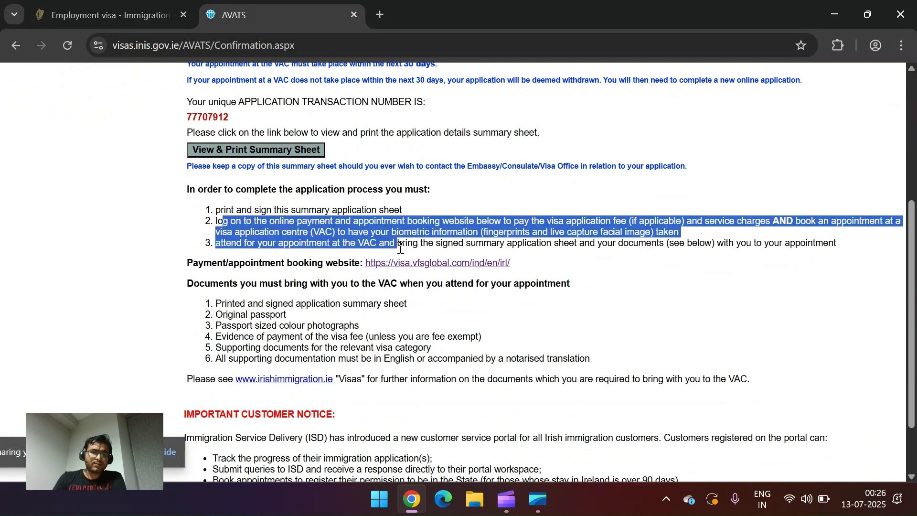
pyautogui.click(257, 230)
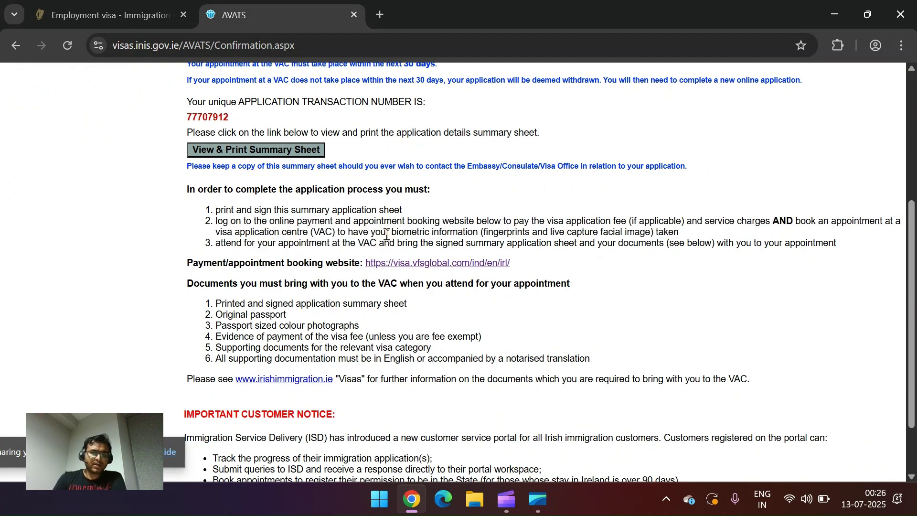
pyautogui.moveTo(338, 229); pyautogui.dragTo(203, 237)
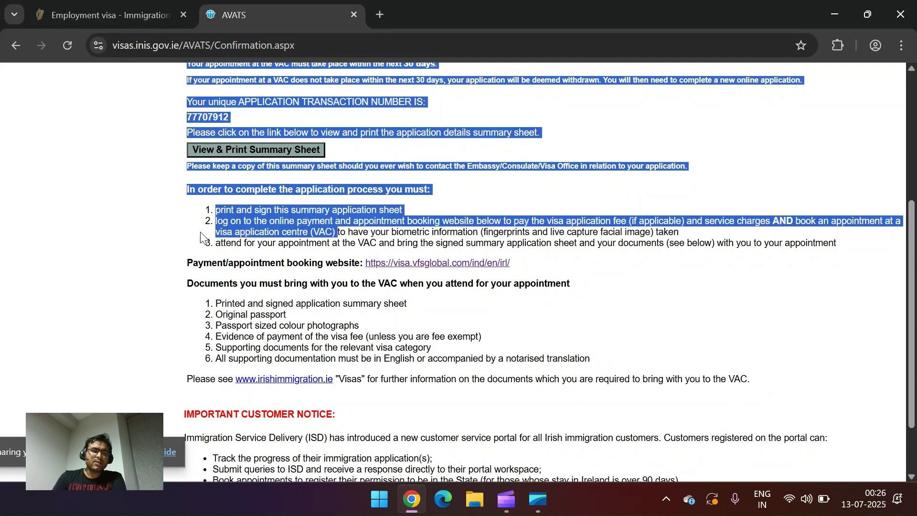
pyautogui.click(328, 235)
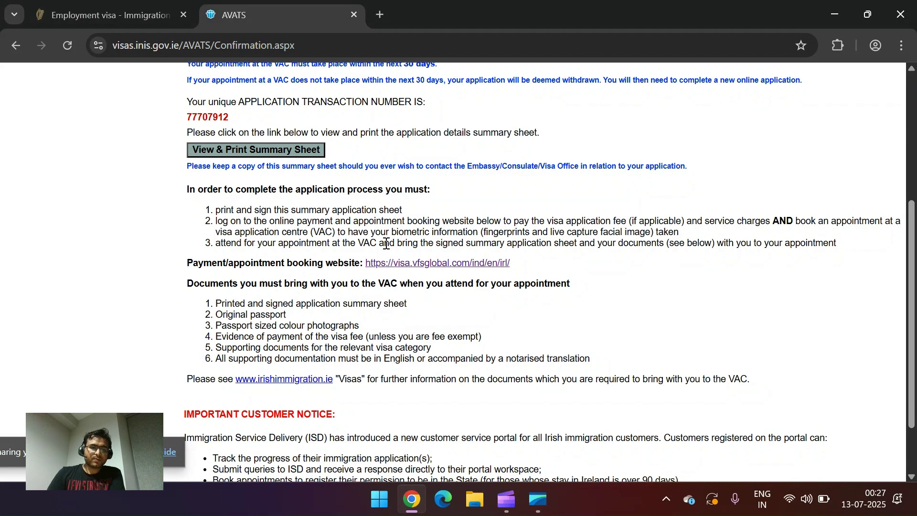
pyautogui.moveTo(282, 263); pyautogui.dragTo(316, 260)
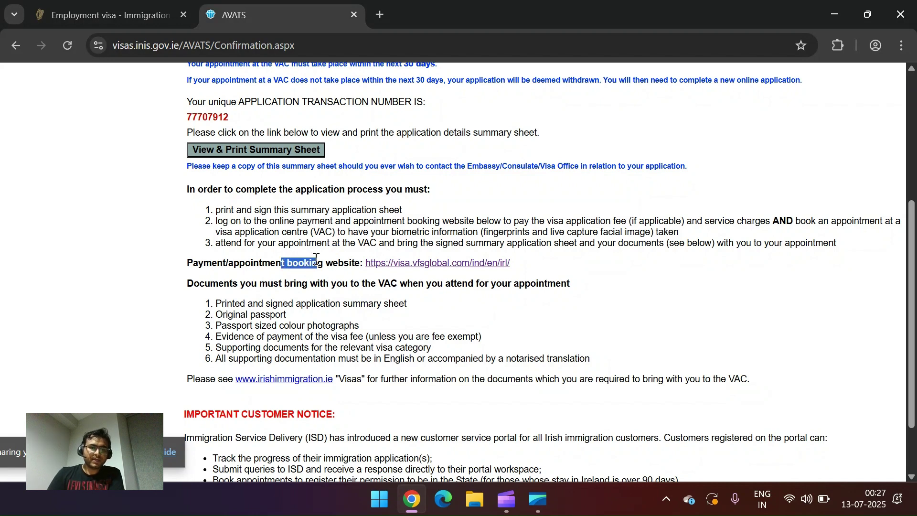
pyautogui.moveTo(219, 284); pyautogui.dragTo(531, 284)
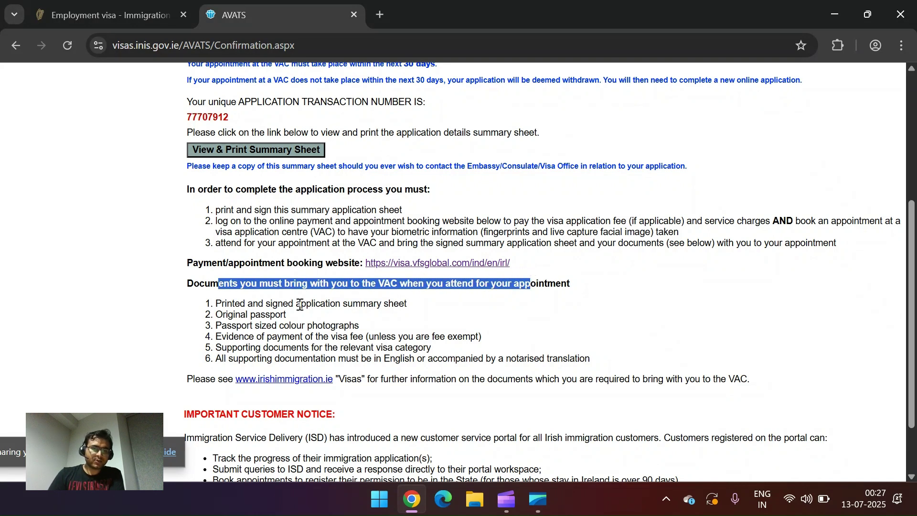
pyautogui.moveTo(226, 309); pyautogui.dragTo(340, 303)
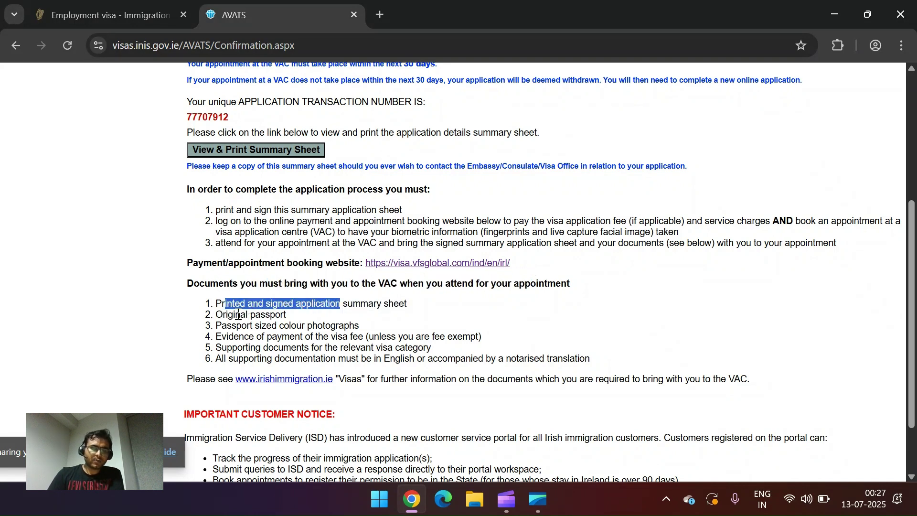
pyautogui.moveTo(235, 315); pyautogui.dragTo(259, 319)
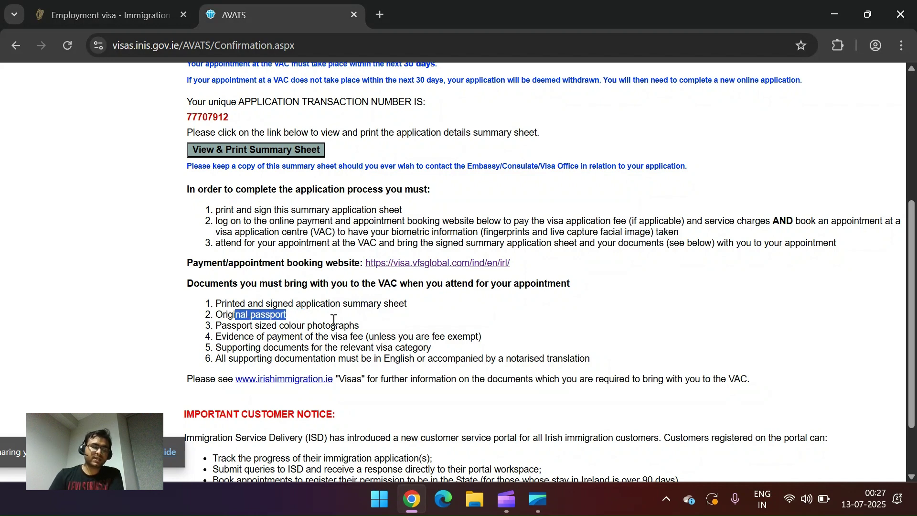
pyautogui.moveTo(243, 326); pyautogui.dragTo(366, 332)
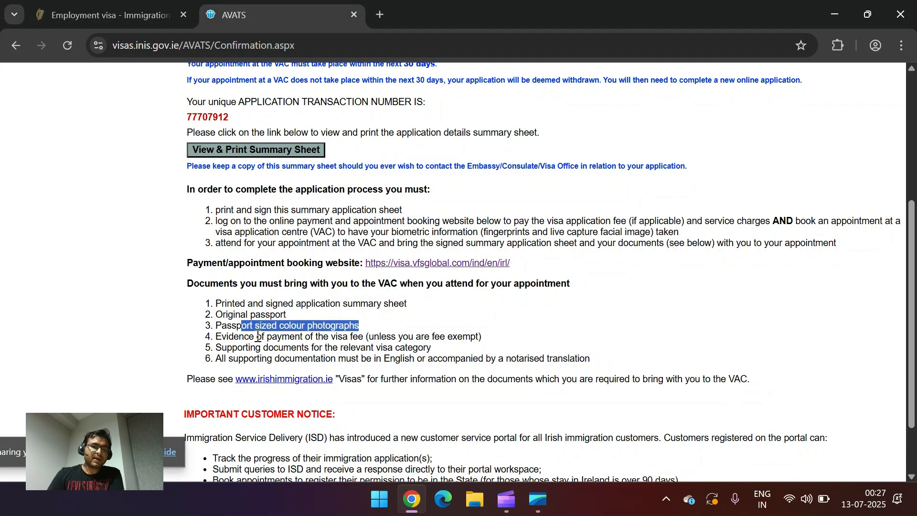
pyautogui.moveTo(258, 336); pyautogui.dragTo(364, 336)
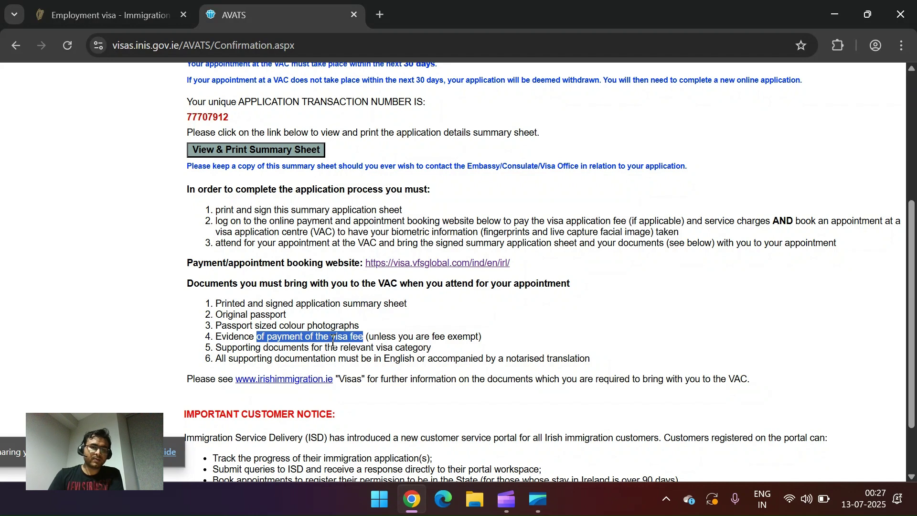
pyautogui.moveTo(263, 348); pyautogui.dragTo(324, 348)
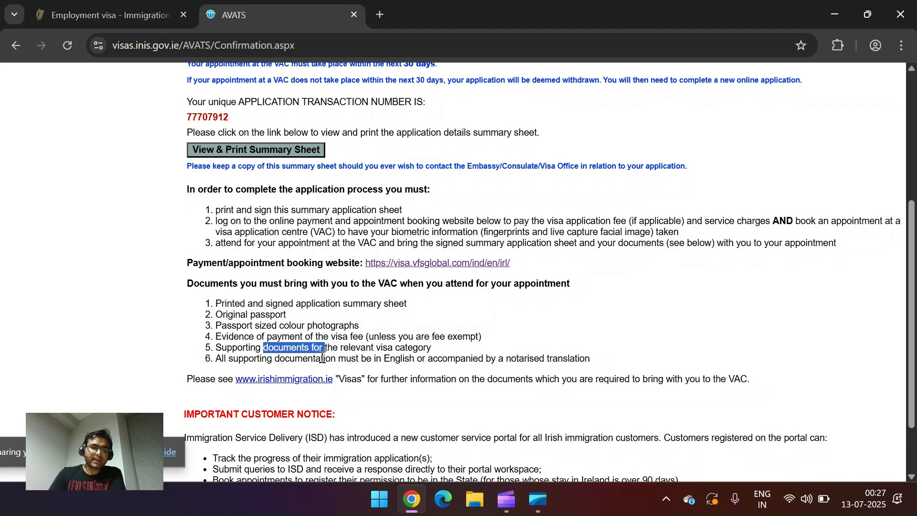
pyautogui.scroll(1, 465, 317)
pyautogui.scroll(2, 461, 318)
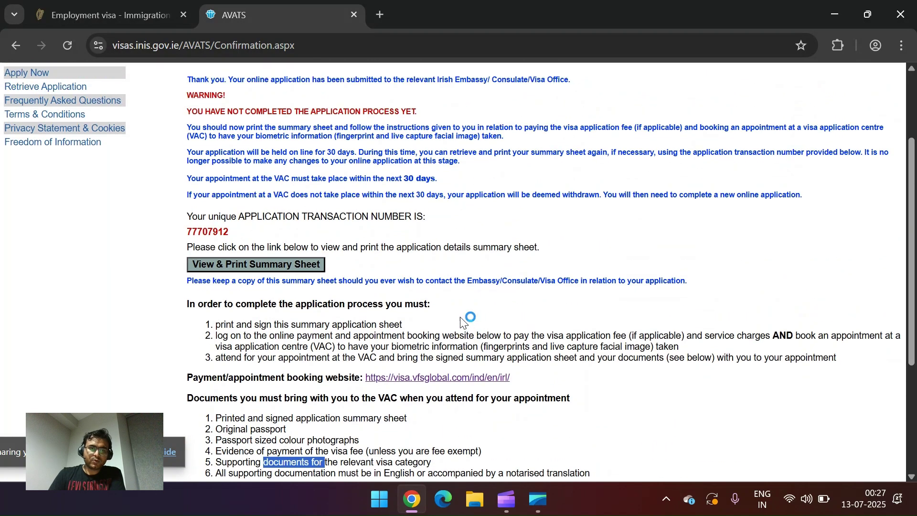
pyautogui.scroll(-5, 461, 318)
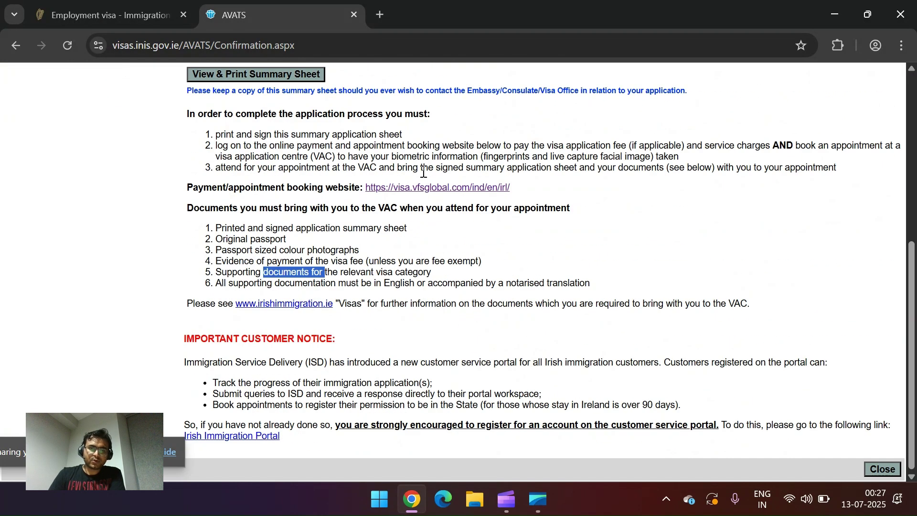
# Step: Go to the VFS Global visa guide and open the Book an appointment page
pyautogui.click(429, 190)
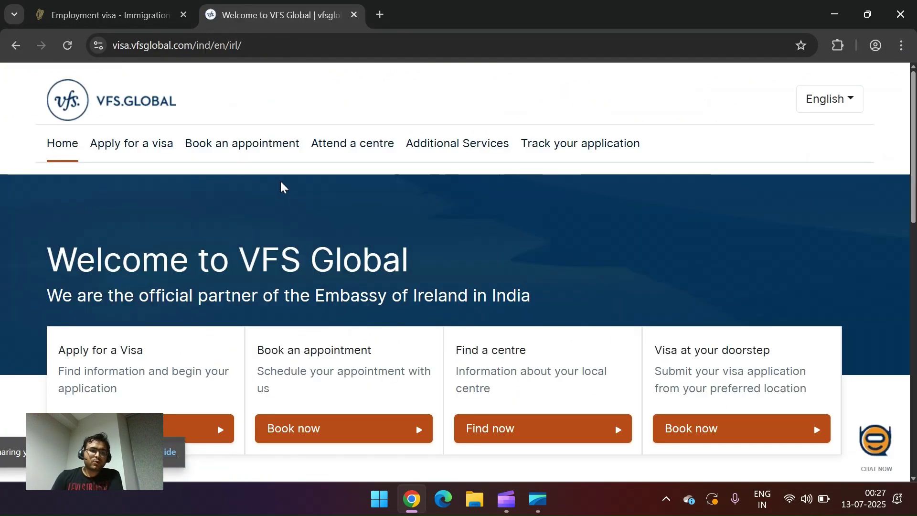
pyautogui.click(169, 376)
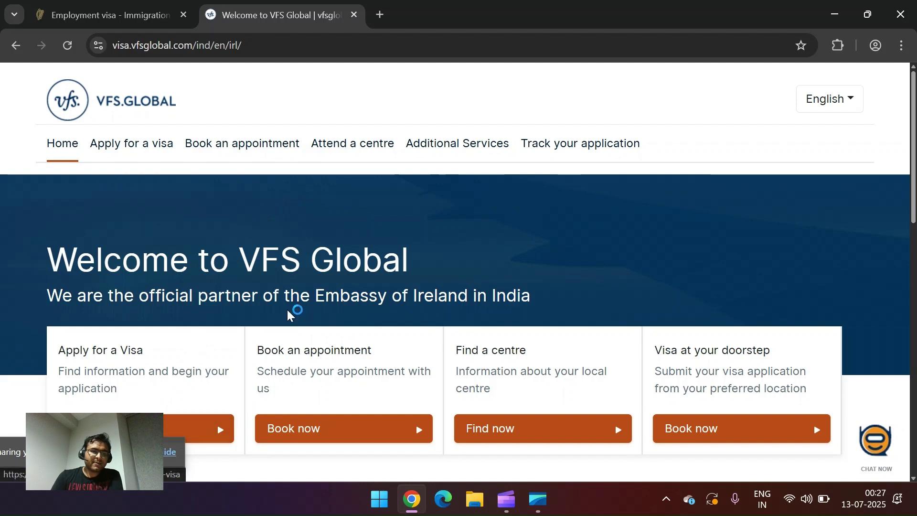
pyautogui.scroll(-10, 499, 323)
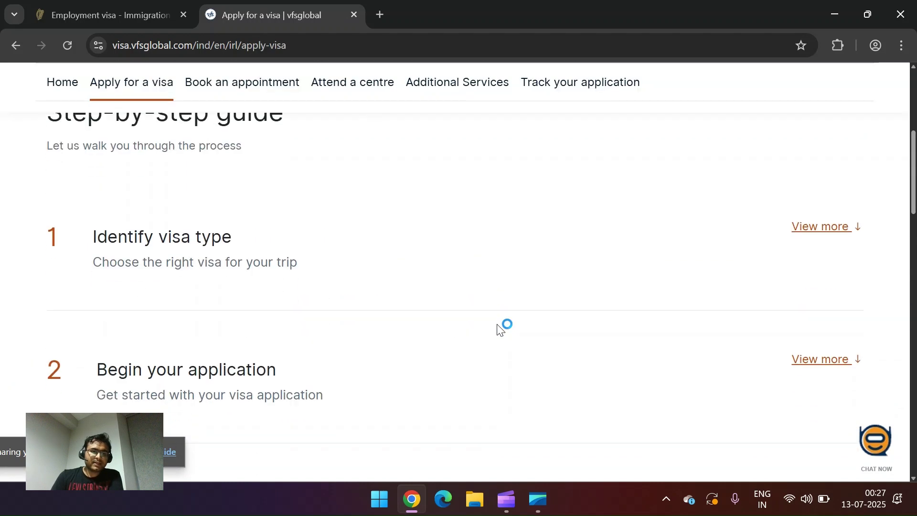
pyautogui.scroll(3, 499, 329)
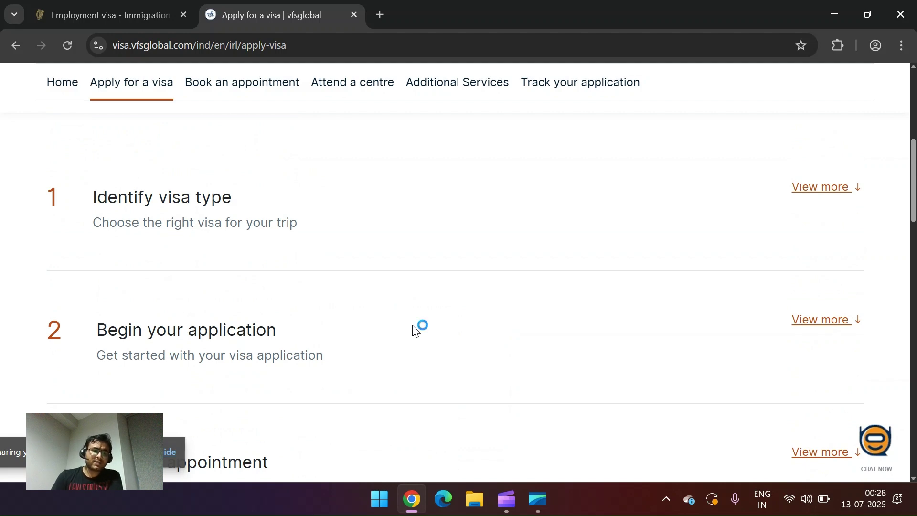
pyautogui.scroll(-2, 352, 366)
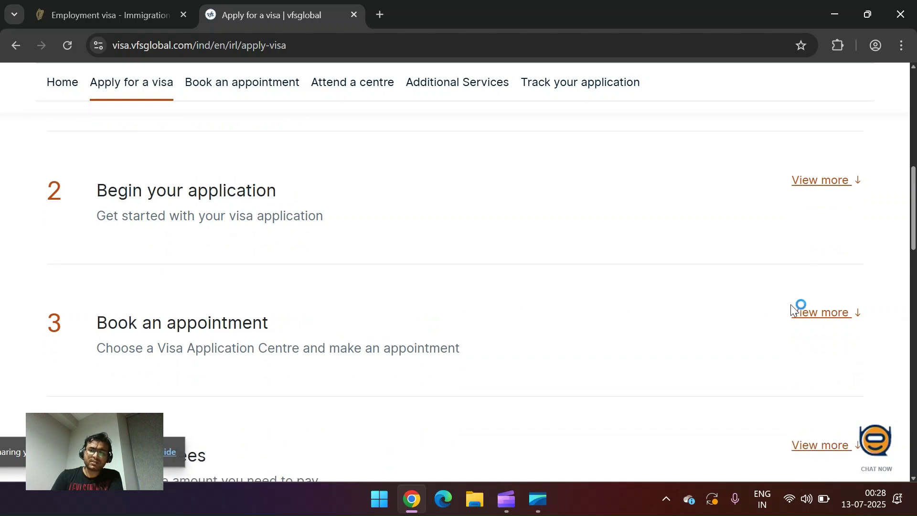
pyautogui.click(817, 313)
pyautogui.scroll(-2, 553, 344)
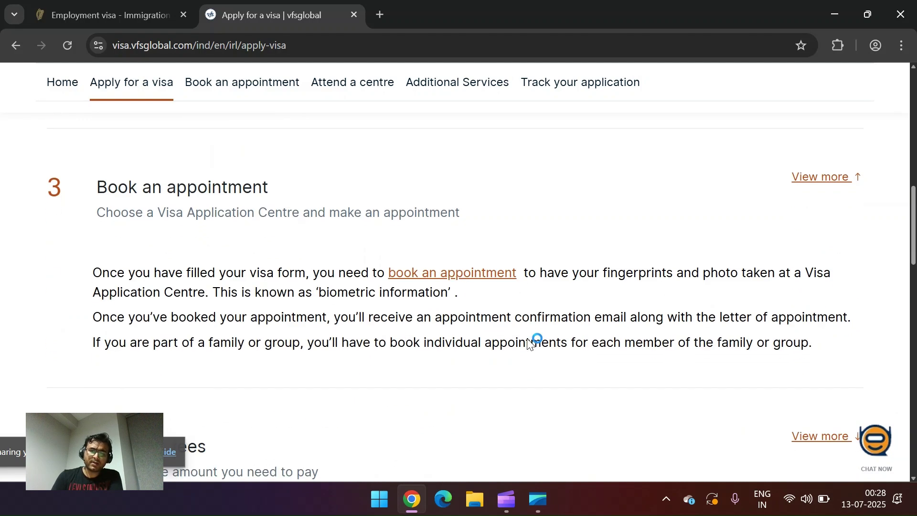
pyautogui.click(454, 272)
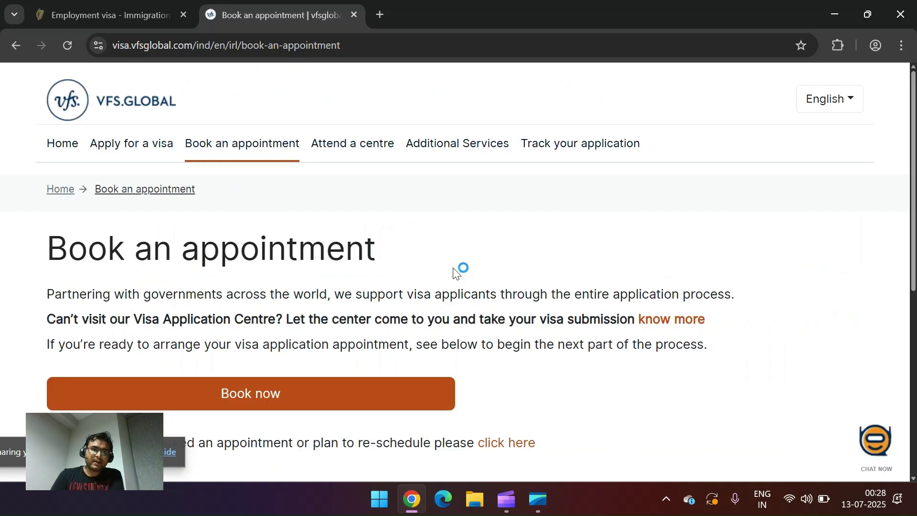
# Step: Switch the page URL from 'in' to 'irl' and start booking to reach sign-in
pyautogui.doubleClick(236, 46)
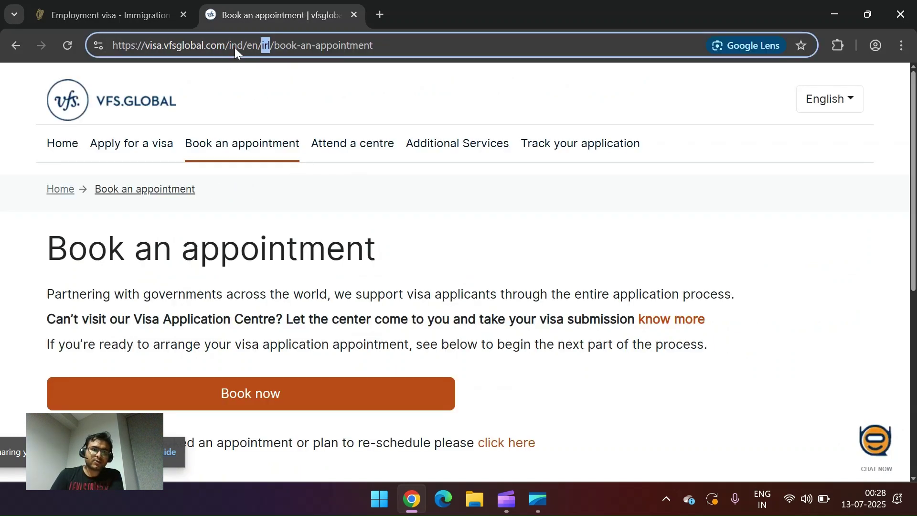
pyautogui.write('irl')
pyautogui.doubleClick(266, 46)
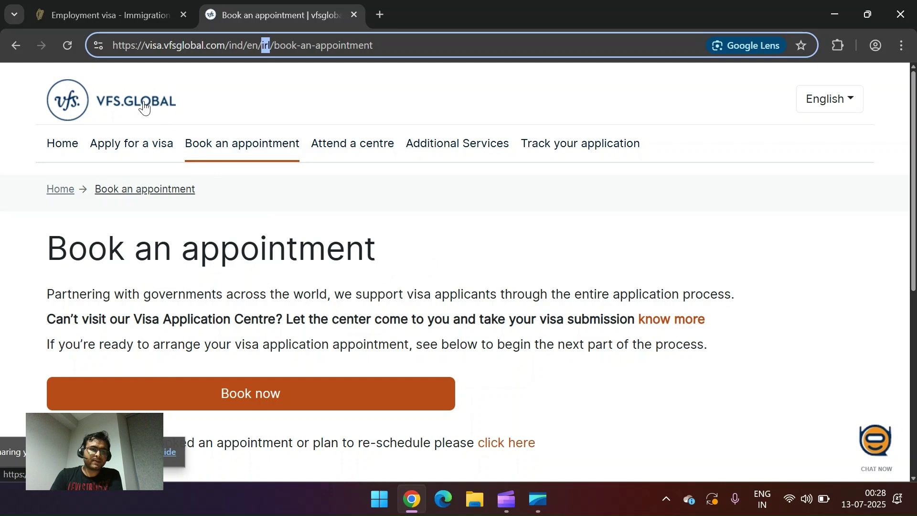
pyautogui.scroll(-4, 353, 282)
pyautogui.click(277, 196)
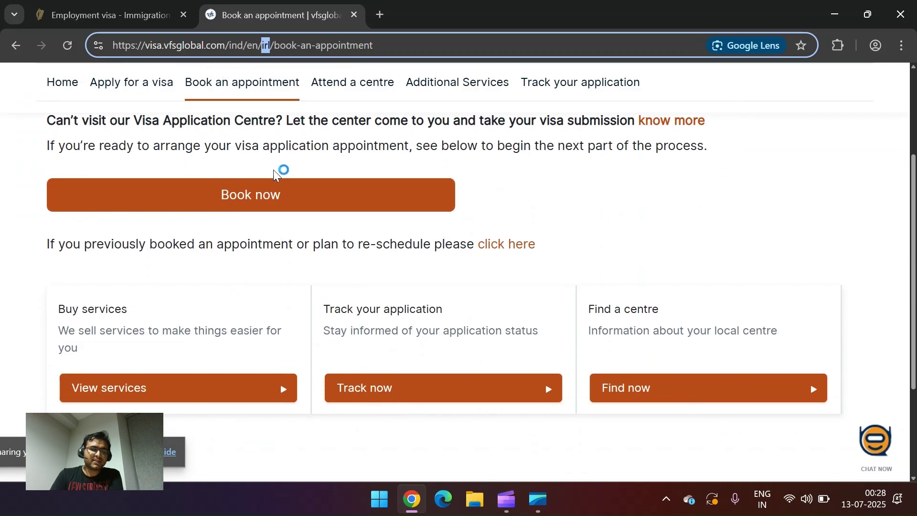
pyautogui.scroll(3, 460, 239)
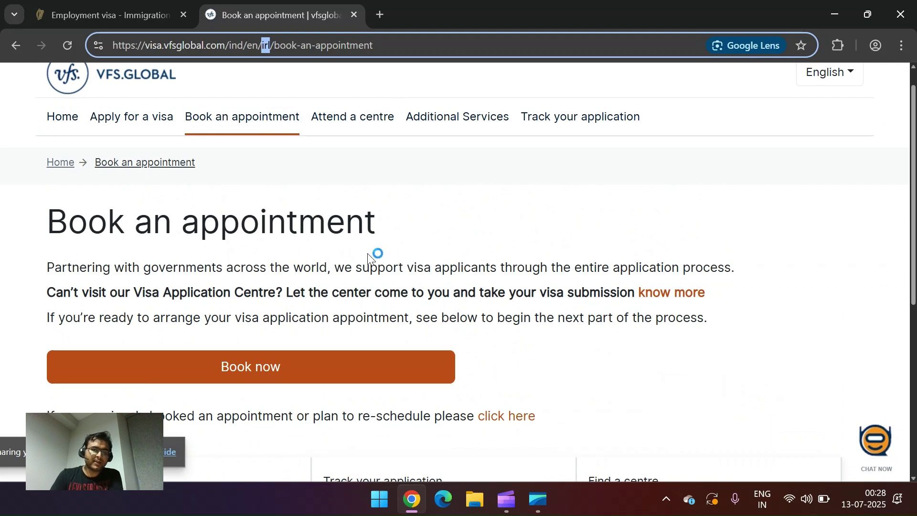
pyautogui.scroll(-1, 366, 258)
pyautogui.scroll(-1, 365, 258)
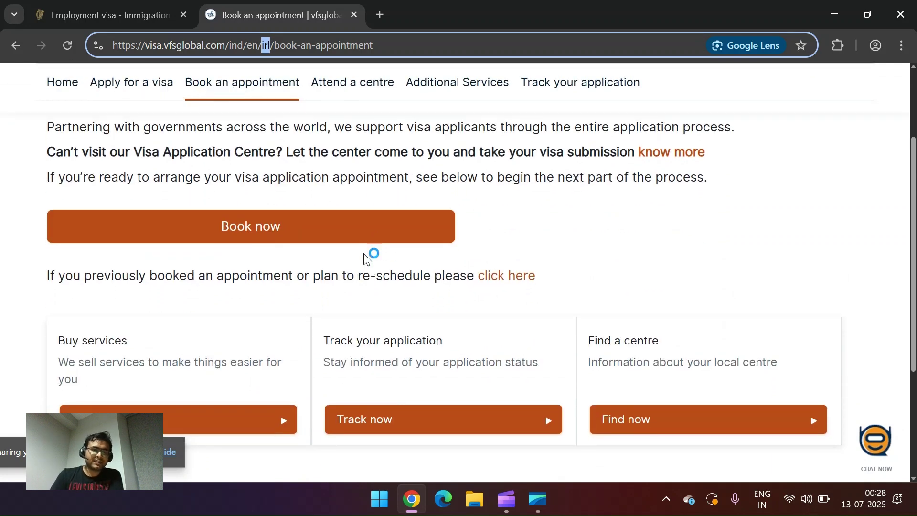
pyautogui.click(264, 236)
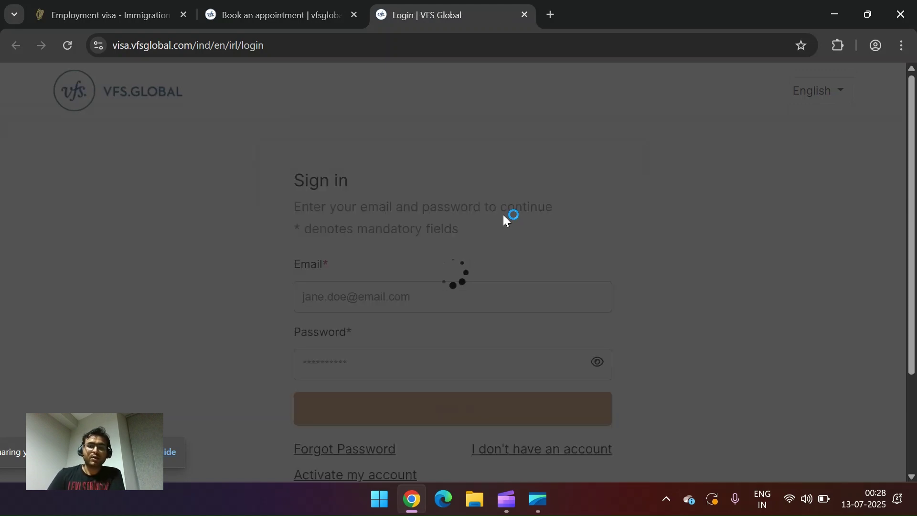
# Step: Sign in to VFS Global with the account e-mail and password
pyautogui.scroll(-1, 444, 259)
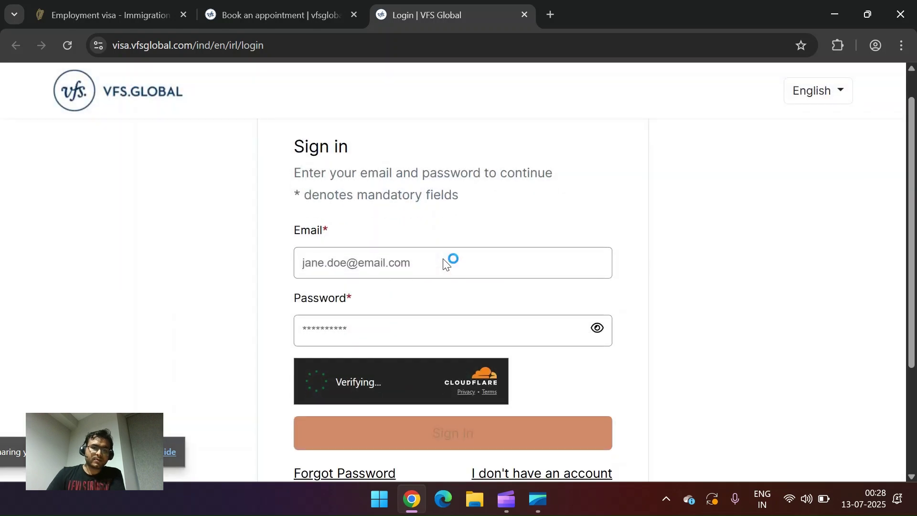
pyautogui.click(386, 269)
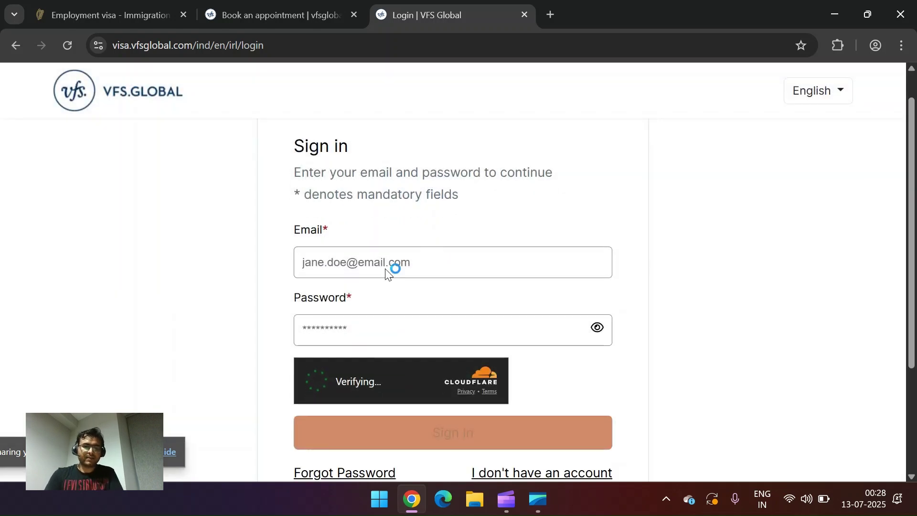
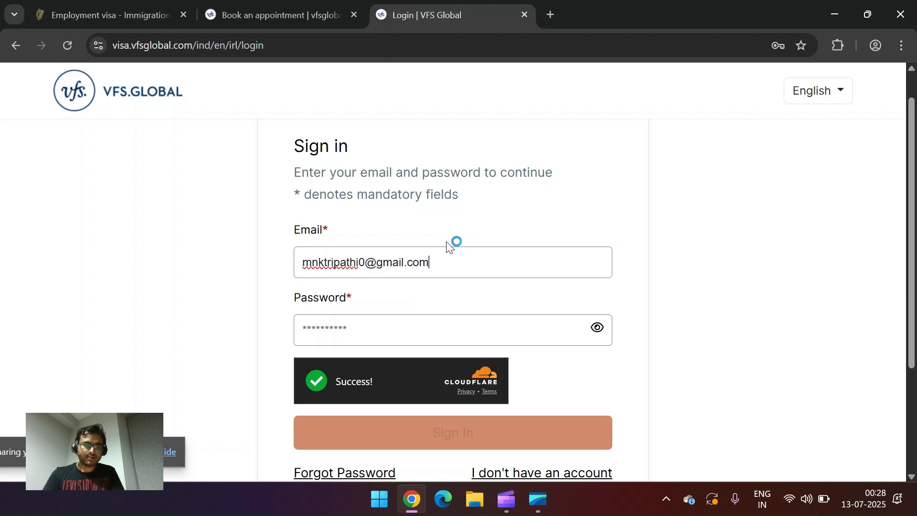
pyautogui.press('Tab')
pyautogui.write('••••••')
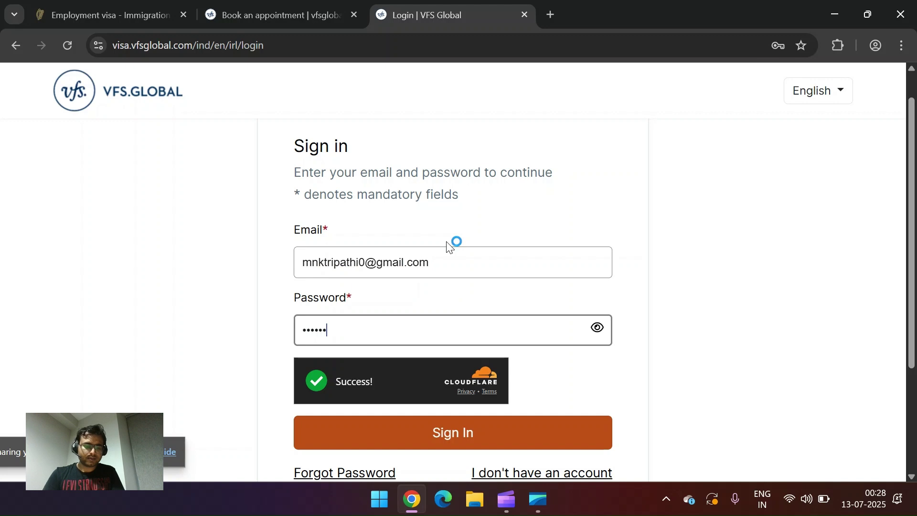
pyautogui.write('••••')
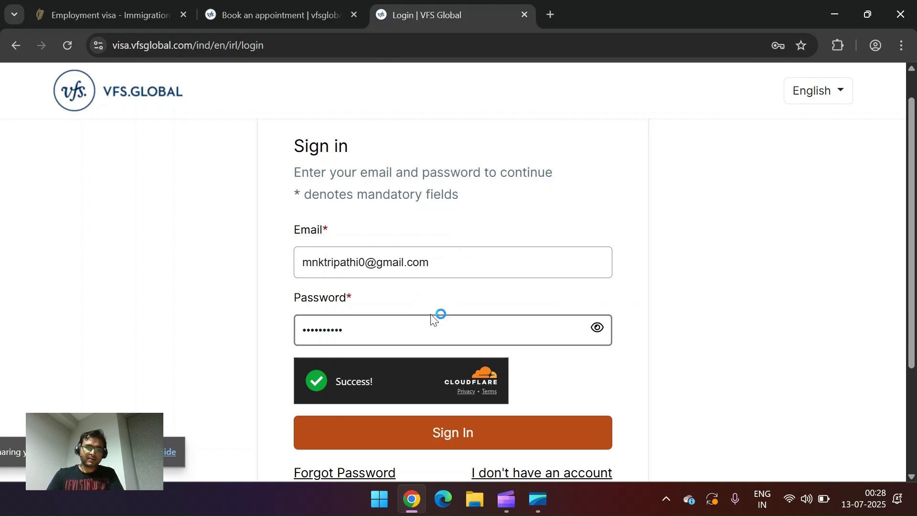
pyautogui.click(433, 440)
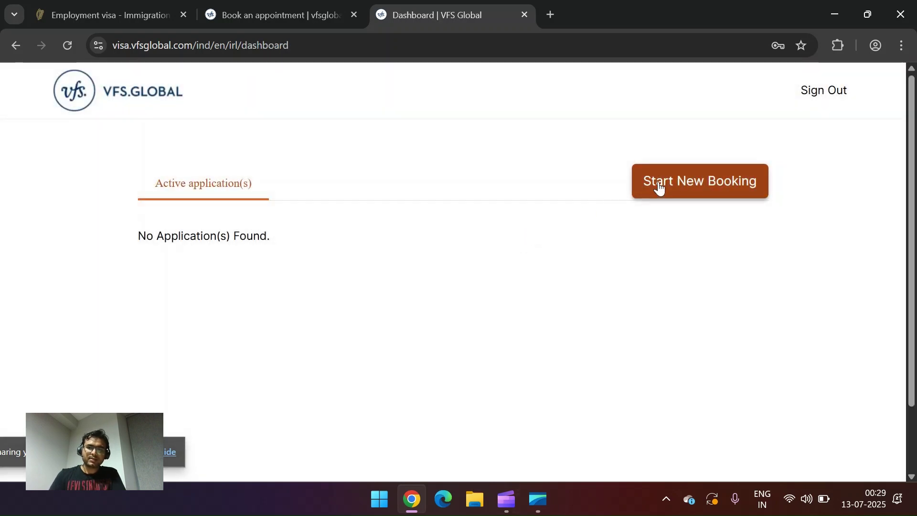
# Step: Start a new booking at the New Delhi centre with category Long Stay, sub-category Employment
pyautogui.click(664, 187)
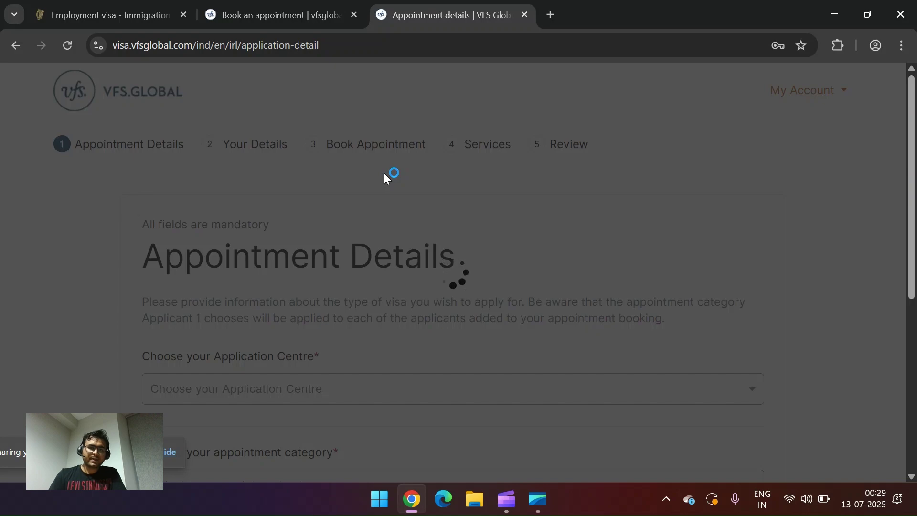
pyautogui.scroll(-2, 301, 268)
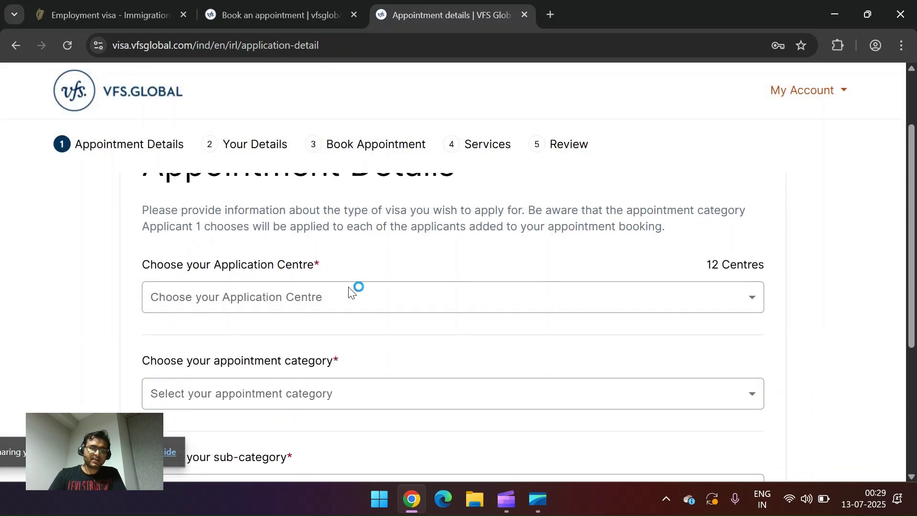
pyautogui.click(381, 301)
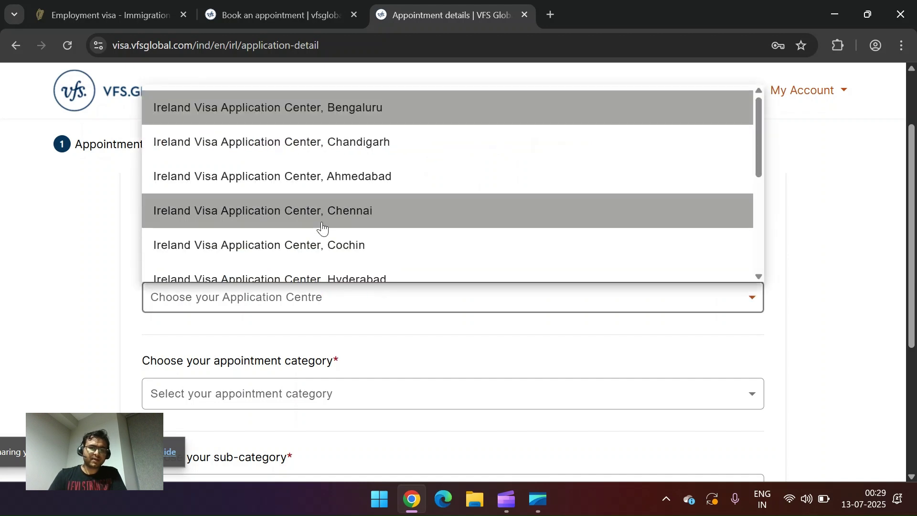
pyautogui.scroll(-5, 322, 228)
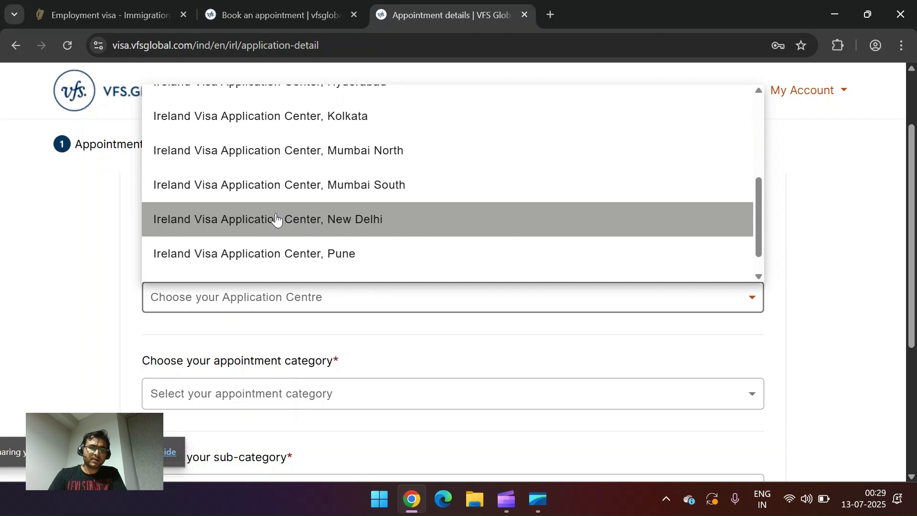
pyautogui.click(276, 215)
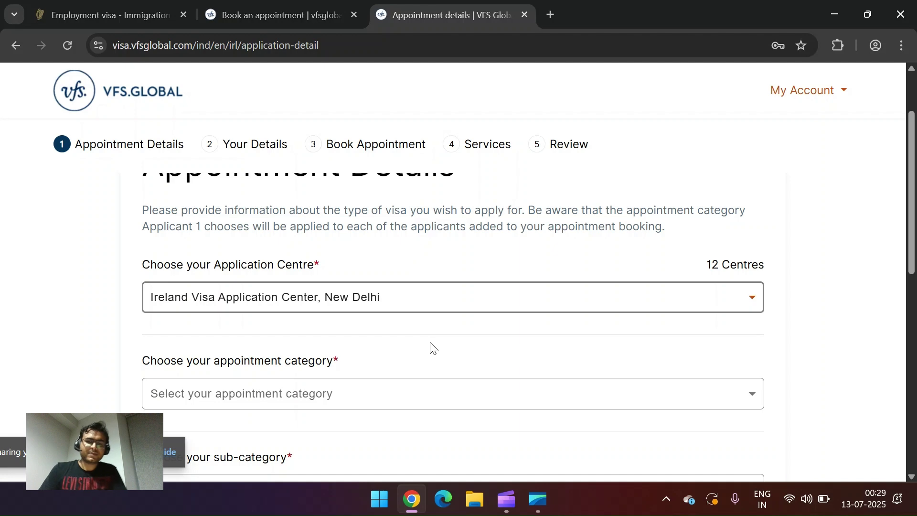
pyautogui.scroll(-2, 432, 346)
pyautogui.click(376, 288)
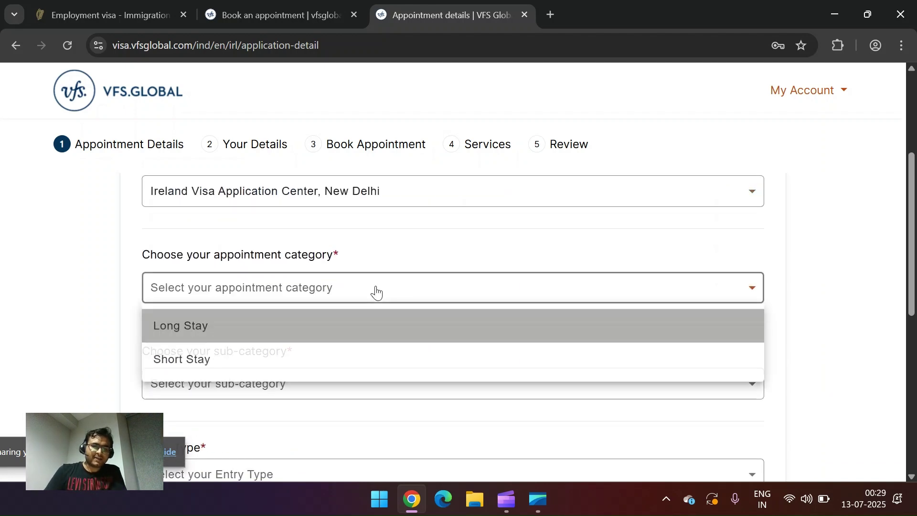
pyautogui.click(296, 324)
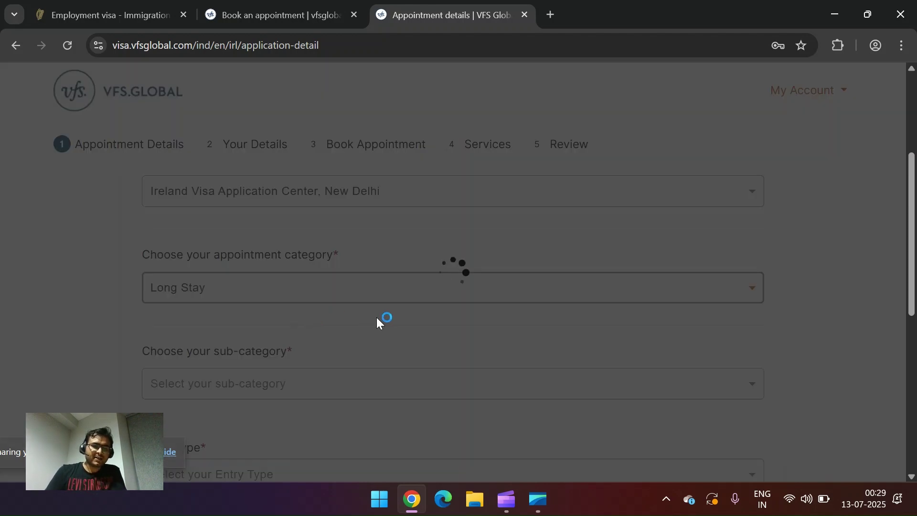
pyautogui.scroll(-2, 347, 296)
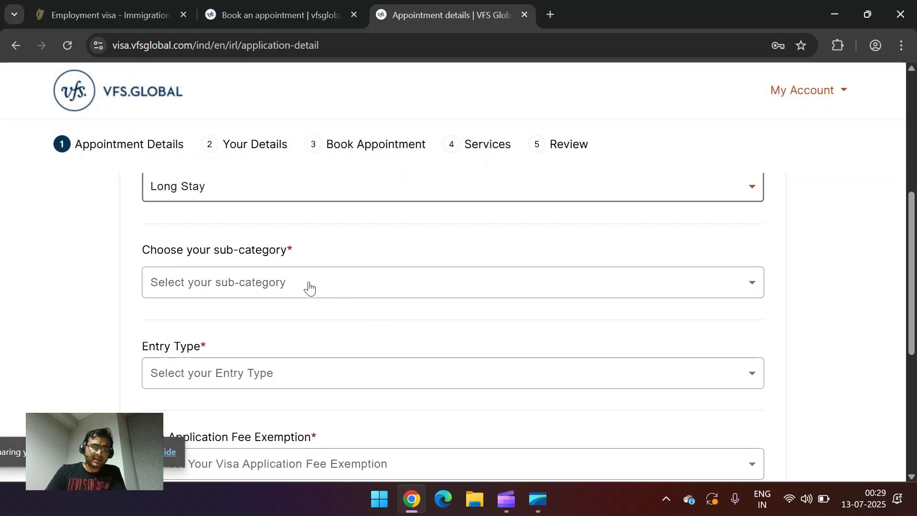
pyautogui.click(273, 287)
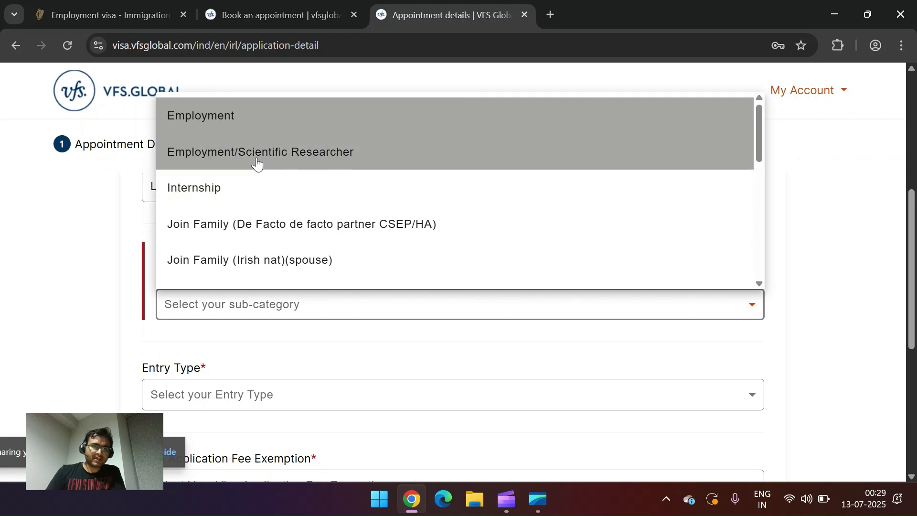
pyautogui.click(229, 118)
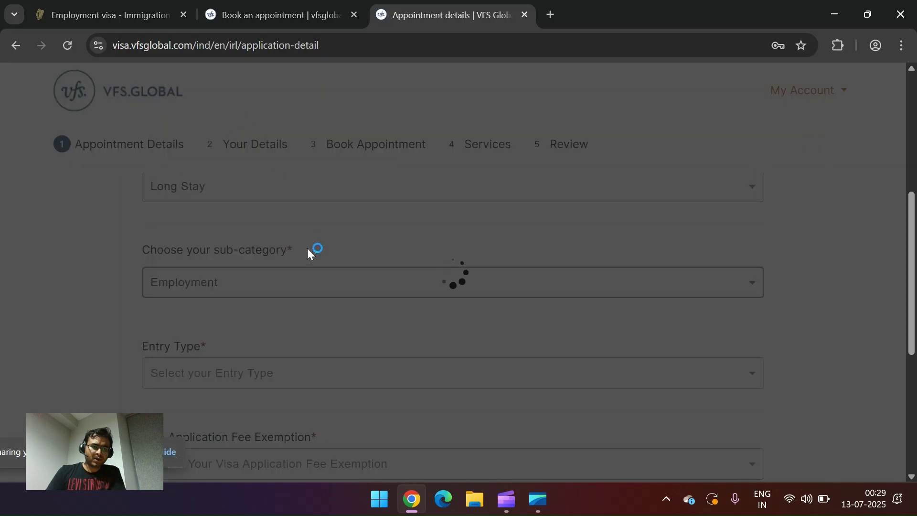
# Step: Set entry type to Single Entry and fee exemption to Not Applicable, then continue
pyautogui.scroll(-2, 308, 311)
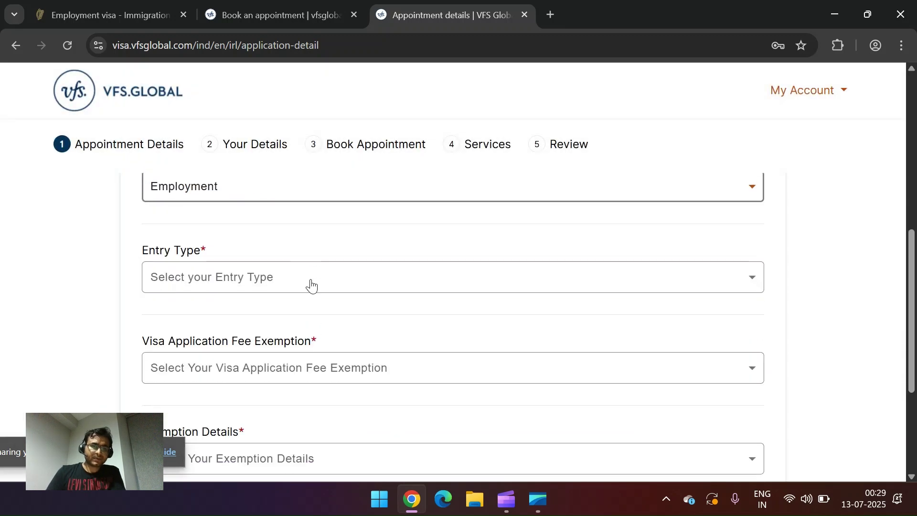
pyautogui.click(310, 284)
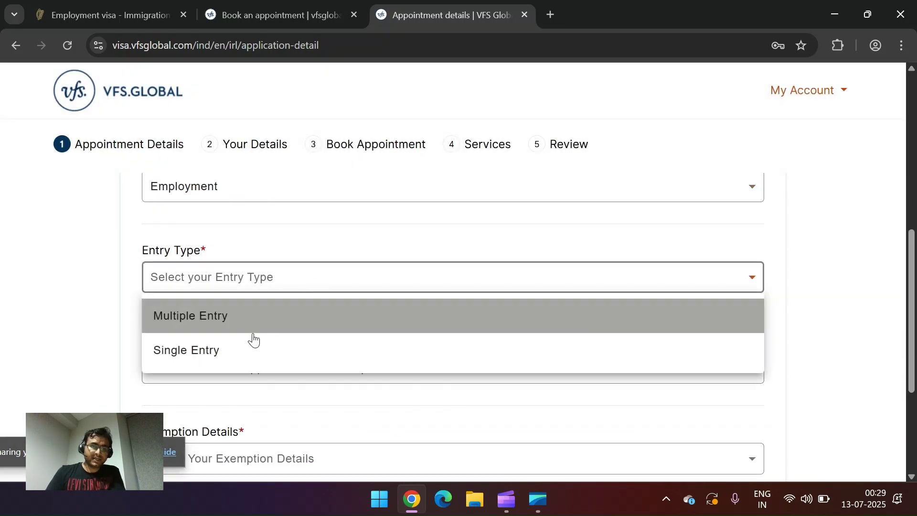
pyautogui.click(301, 349)
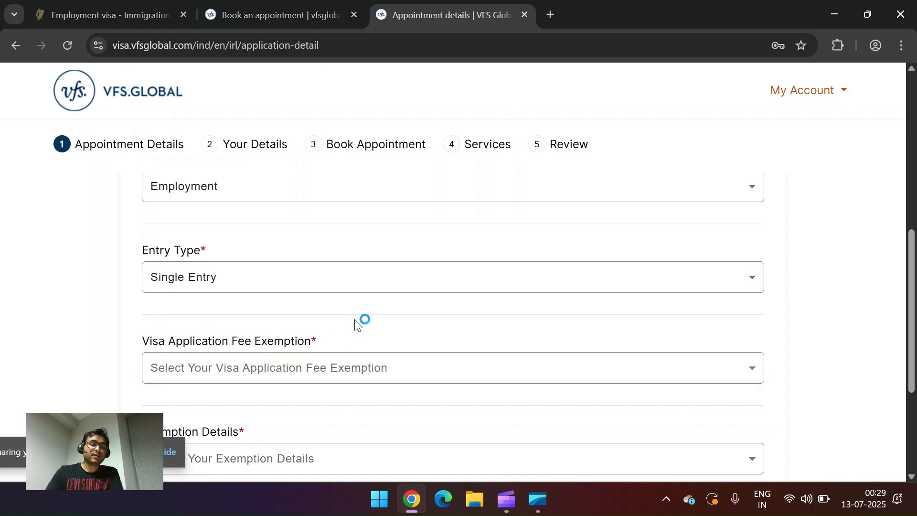
pyautogui.scroll(-3, 355, 325)
pyautogui.scroll(2, 356, 322)
pyautogui.scroll(-1, 355, 322)
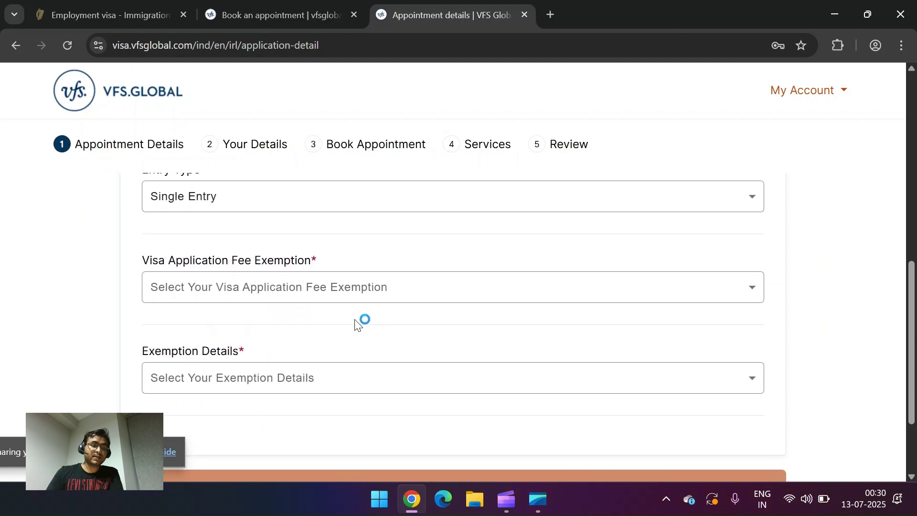
pyautogui.click(333, 292)
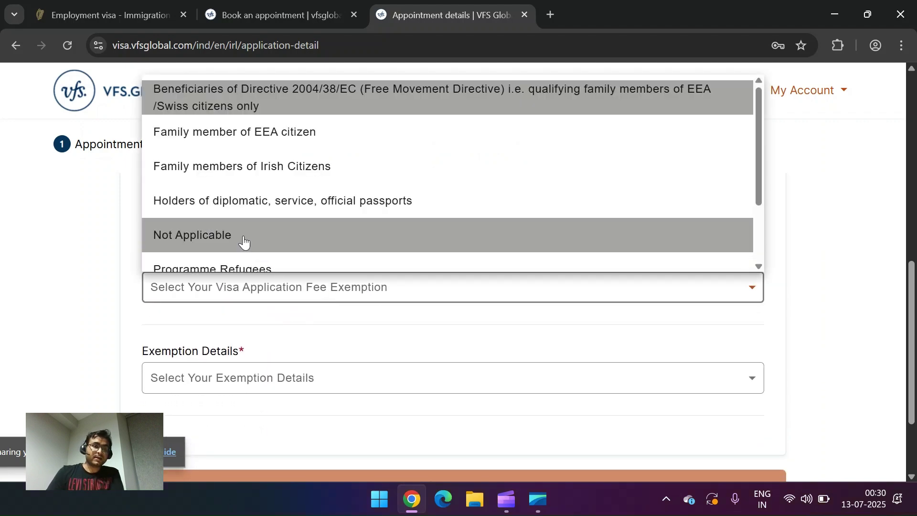
pyautogui.click(243, 236)
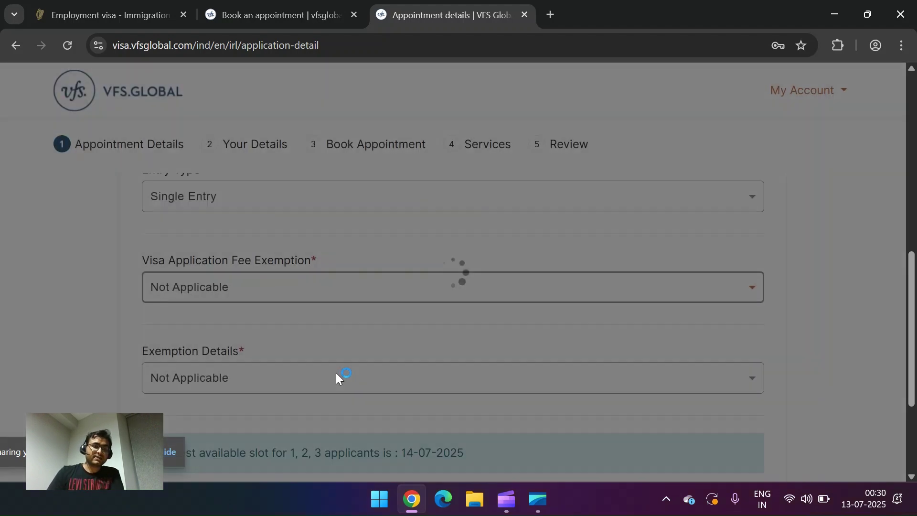
pyautogui.scroll(-4, 361, 332)
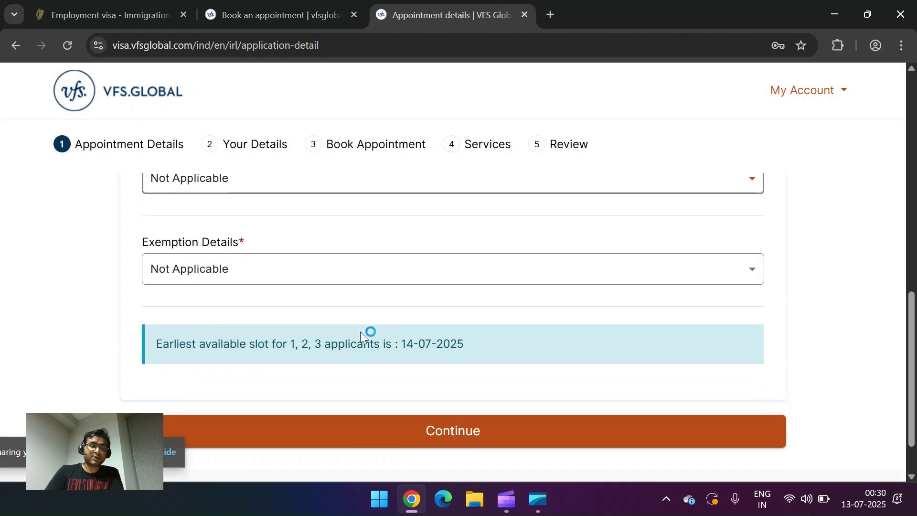
pyautogui.click(406, 370)
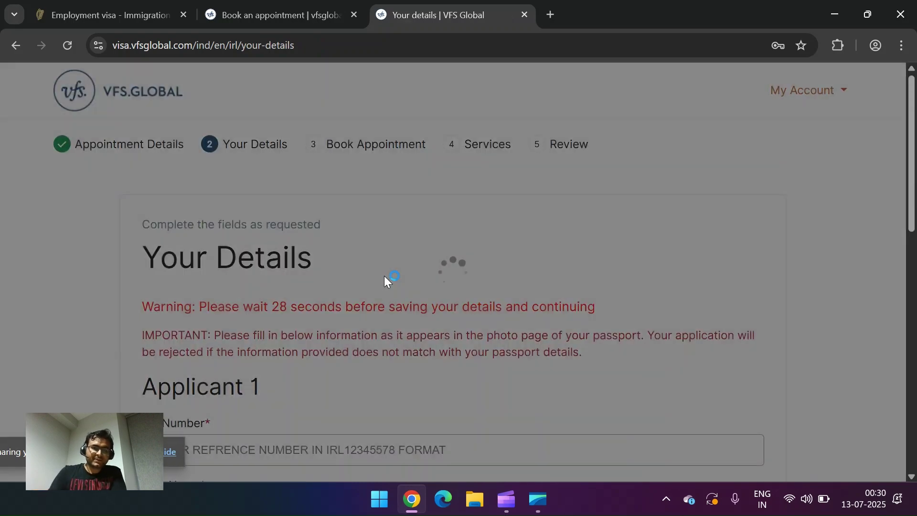
# Step: Enter the applicant's IRL reference number, first name and last name
pyautogui.scroll(-1, 385, 277)
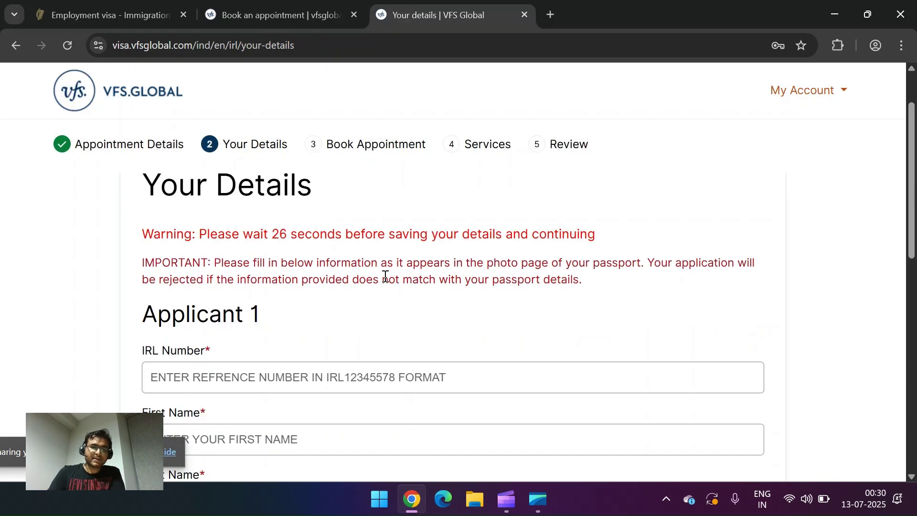
pyautogui.scroll(-2, 328, 296)
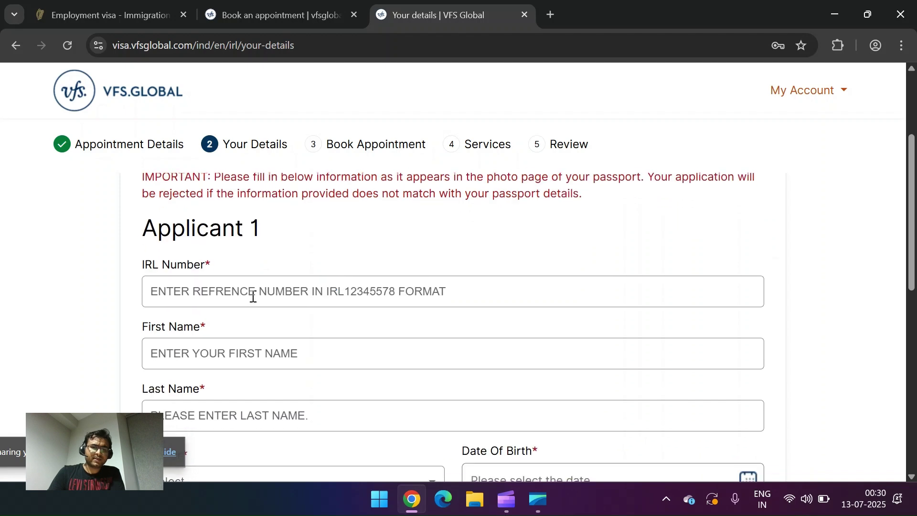
pyautogui.click(242, 298)
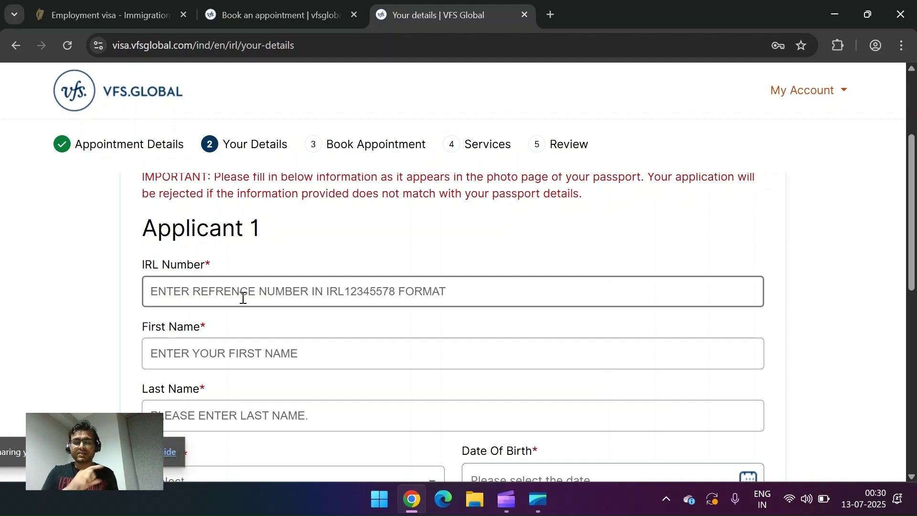
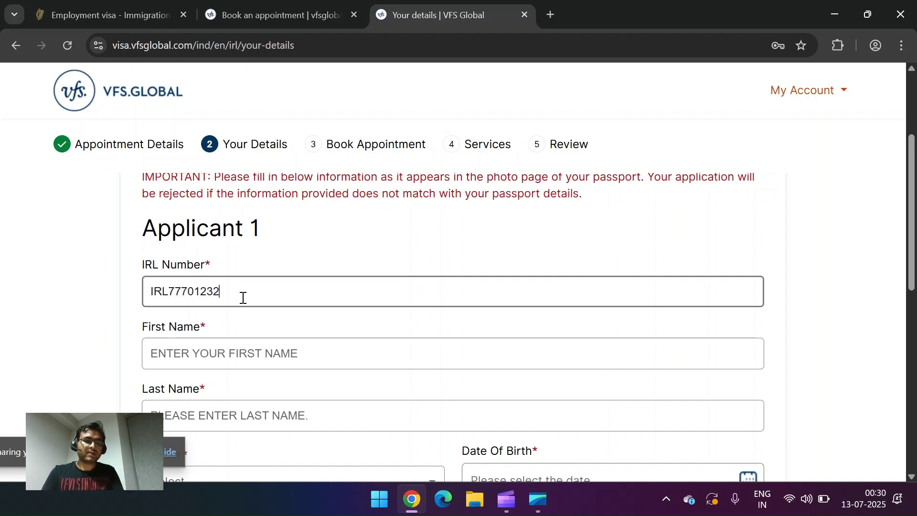
pyautogui.click(241, 357)
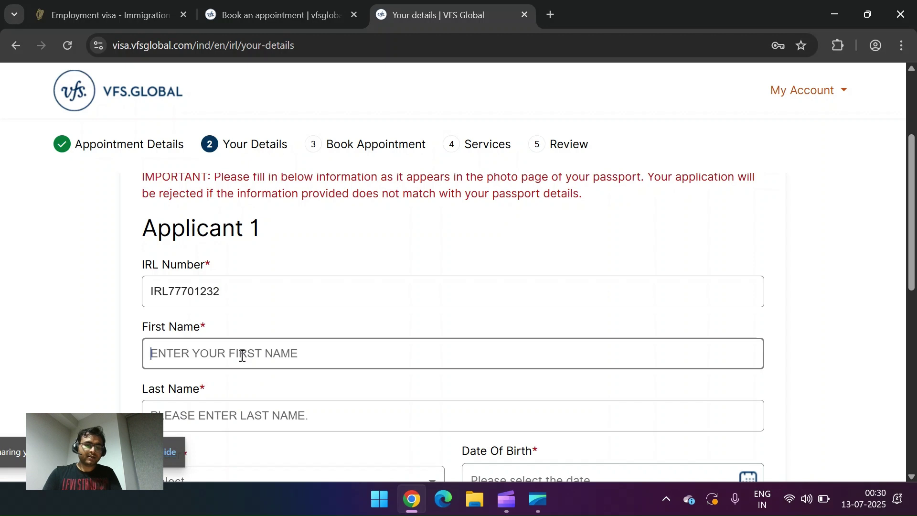
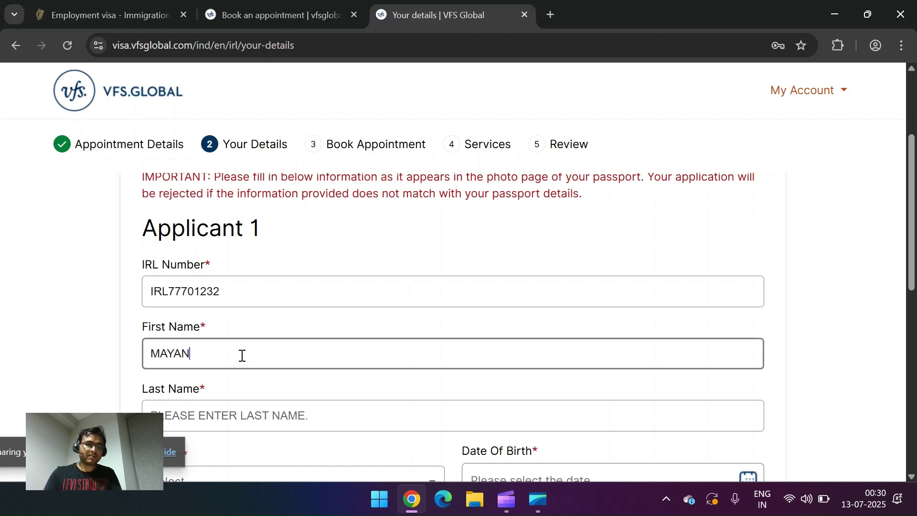
pyautogui.press('Tab')
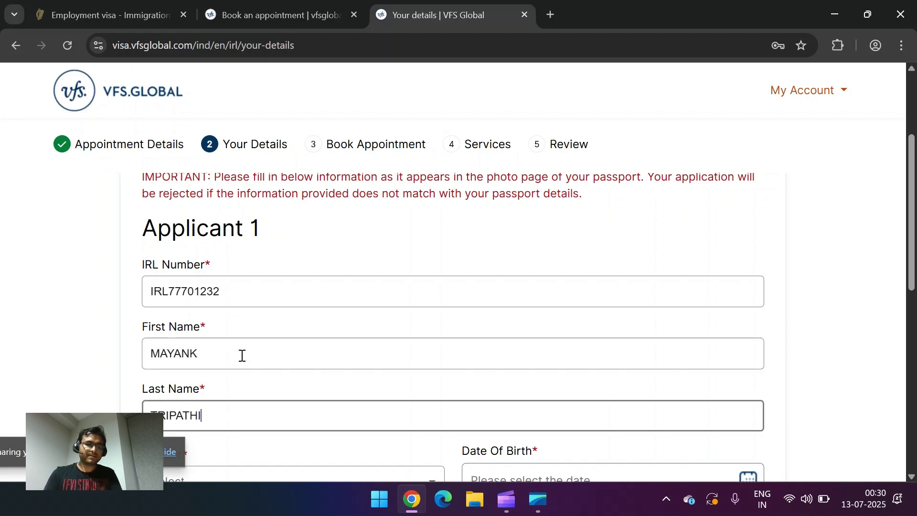
pyautogui.scroll(-3, 241, 357)
pyautogui.scroll(-1, 242, 358)
pyautogui.click(253, 300)
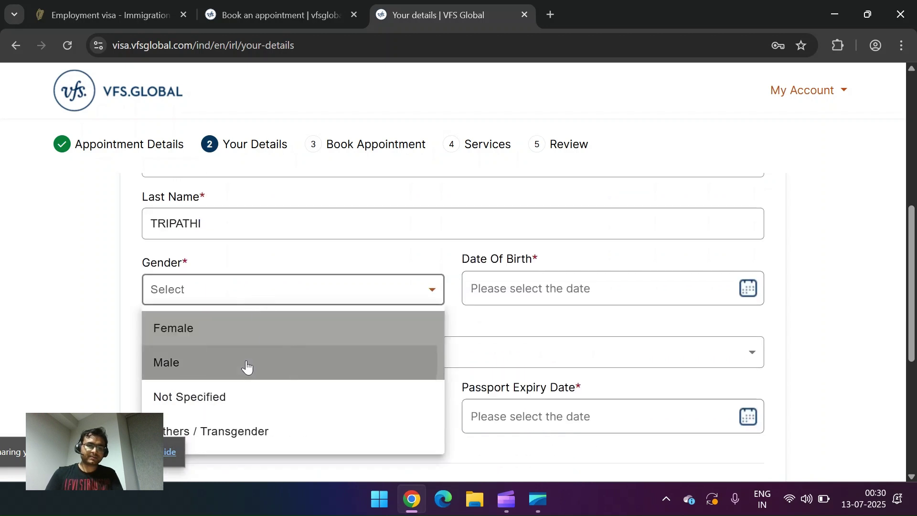
pyautogui.click(245, 364)
pyautogui.click(527, 283)
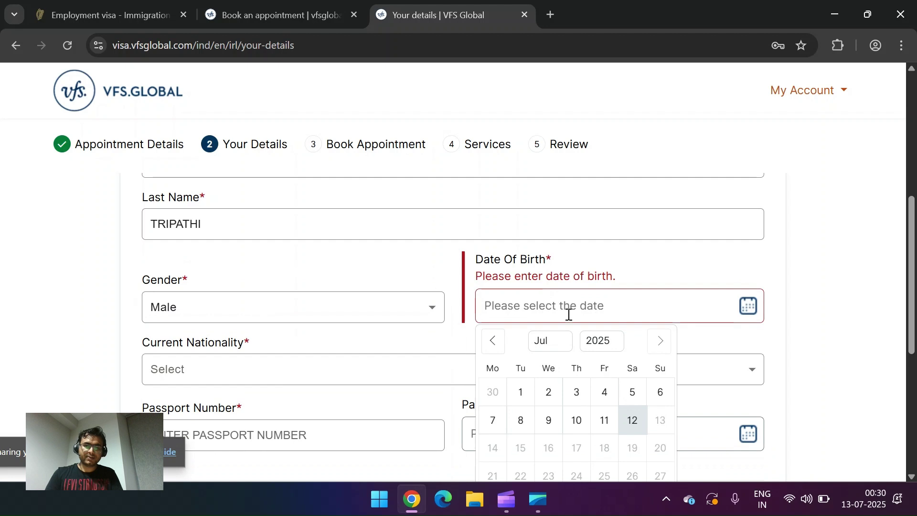
pyautogui.click(527, 299)
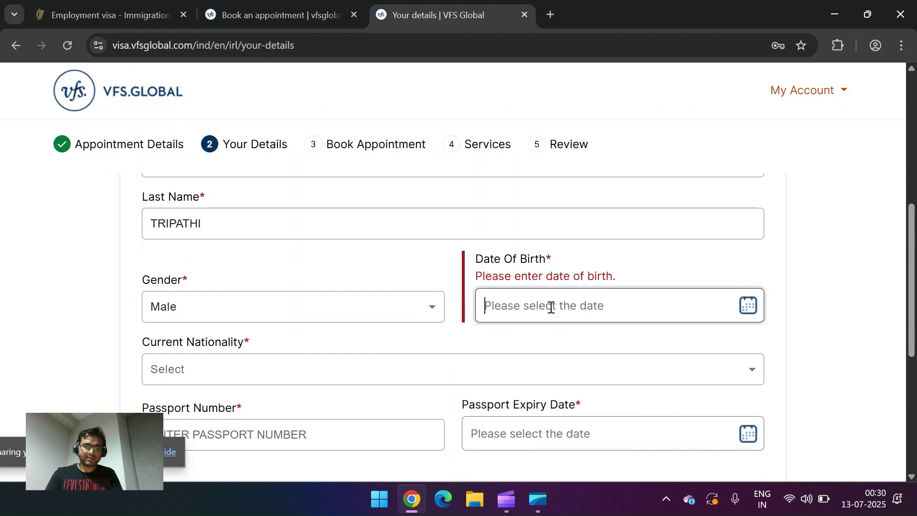
pyautogui.click(551, 307)
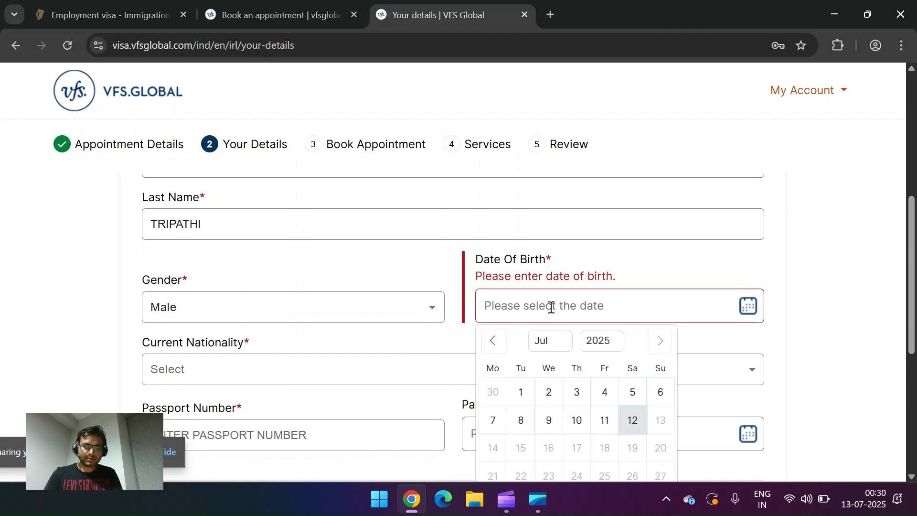
pyautogui.click(526, 311)
pyautogui.click(564, 342)
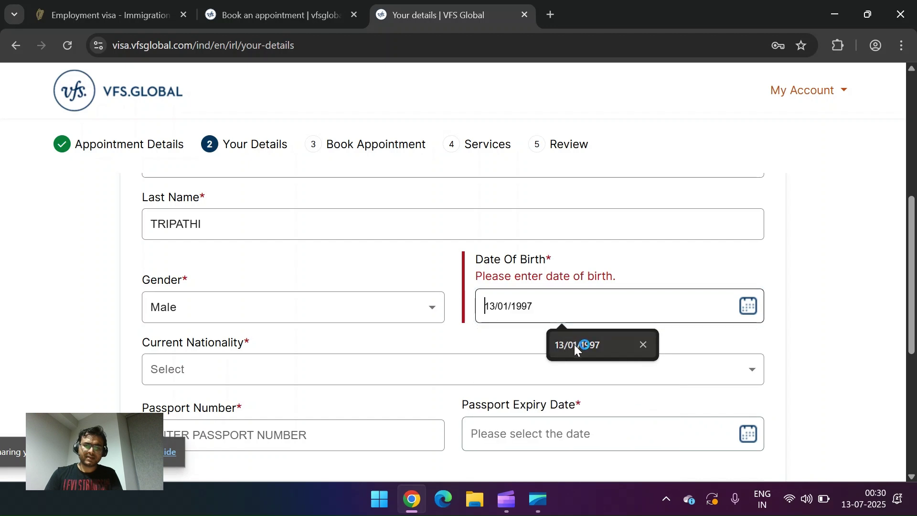
pyautogui.click(574, 345)
# Step: Set current nationality to INDIA, enter the passport number and expiry date 06/03/2026
pyautogui.scroll(-2, 391, 319)
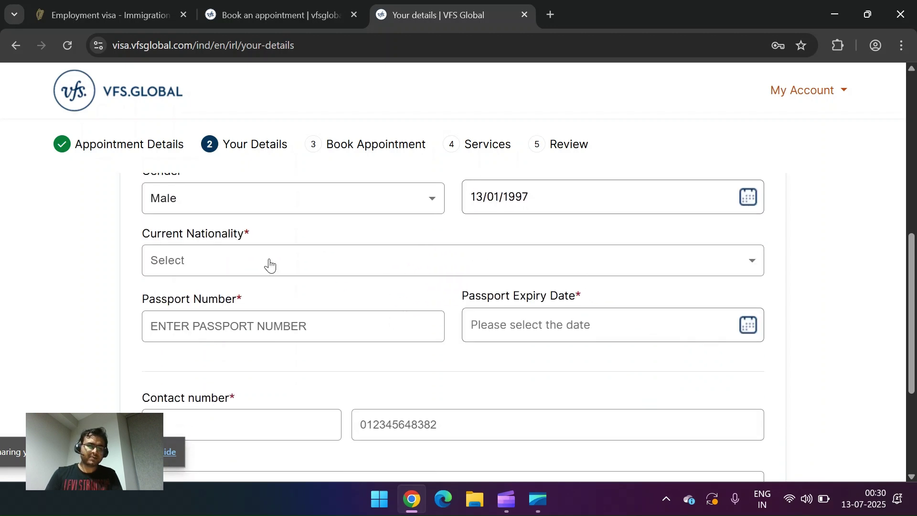
pyautogui.scroll(1, 471, 206)
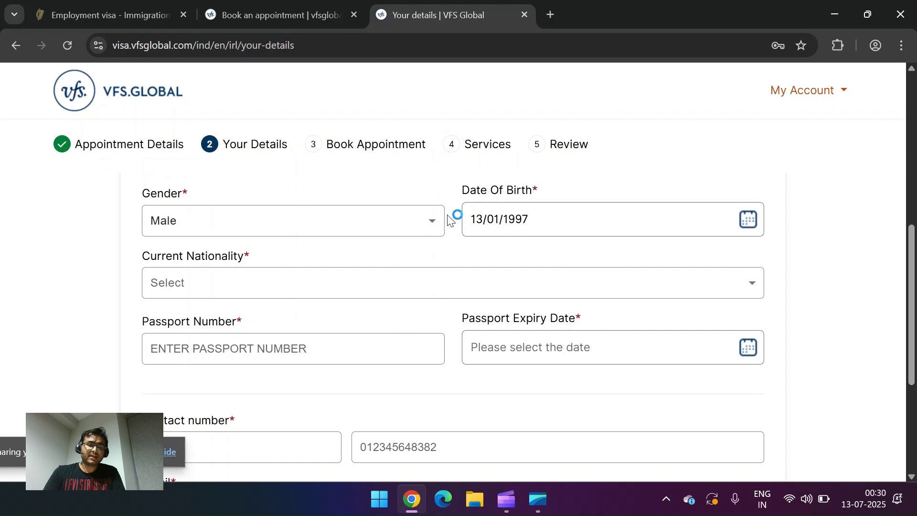
pyautogui.click(207, 326)
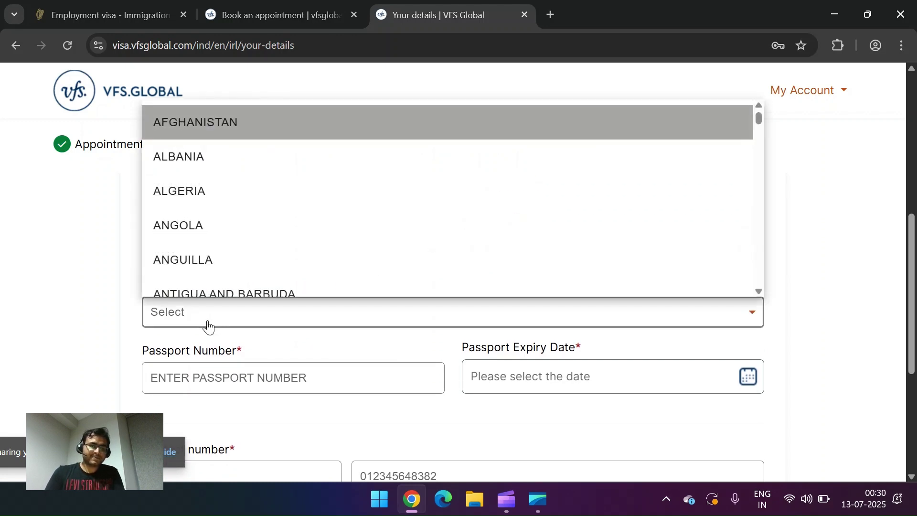
pyautogui.press('i')
pyautogui.press('n')
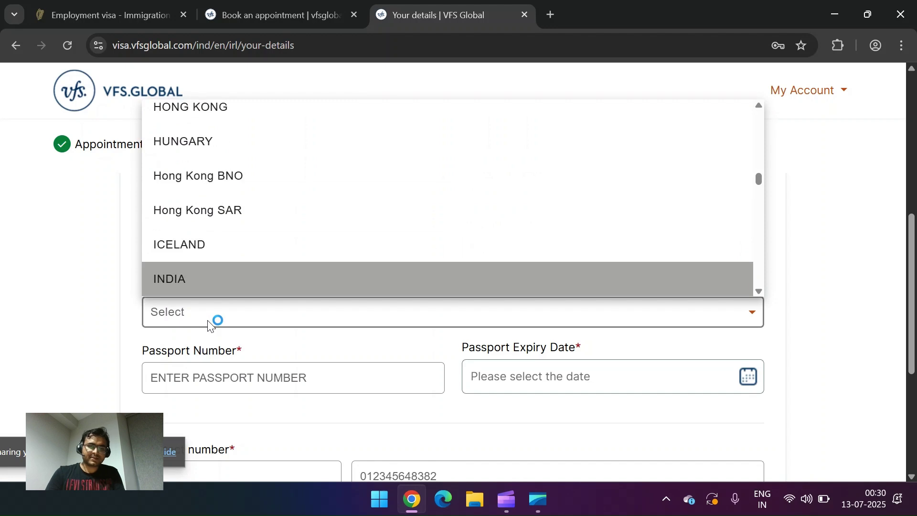
pyautogui.press('Return')
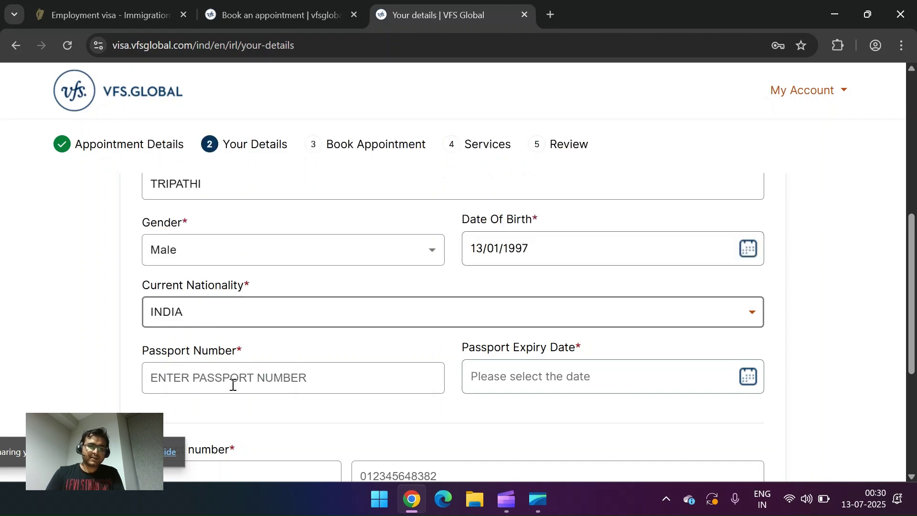
pyautogui.click(232, 385)
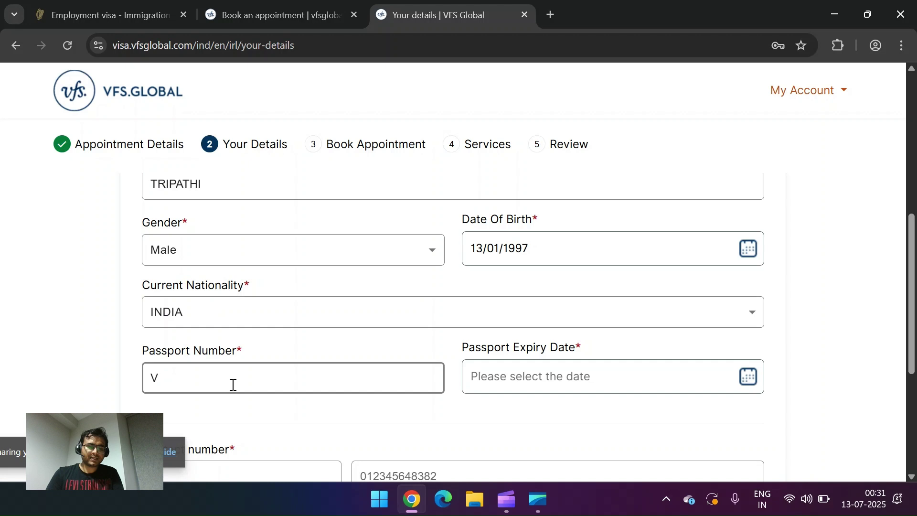
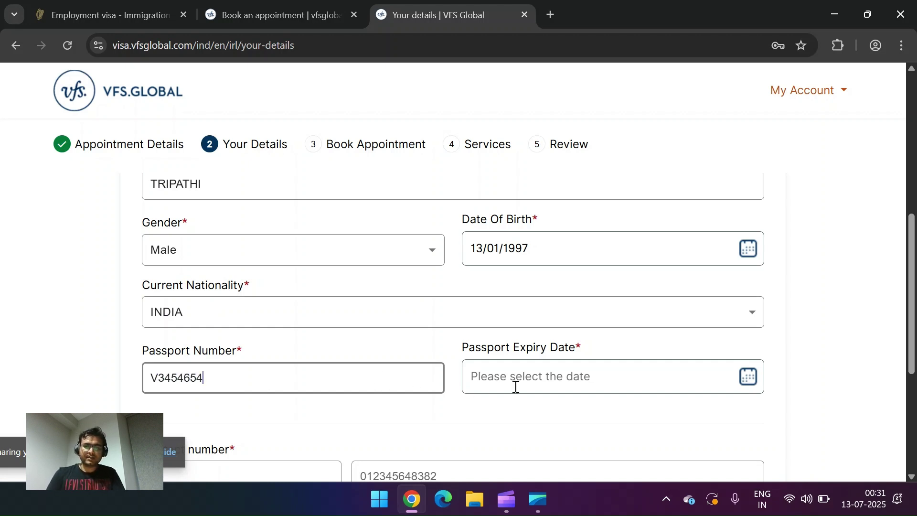
pyautogui.click(515, 386)
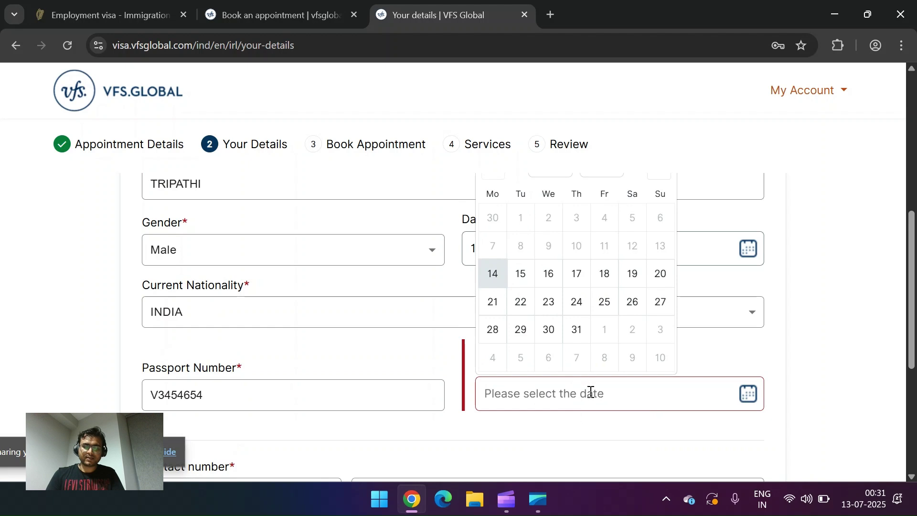
pyautogui.click(590, 391)
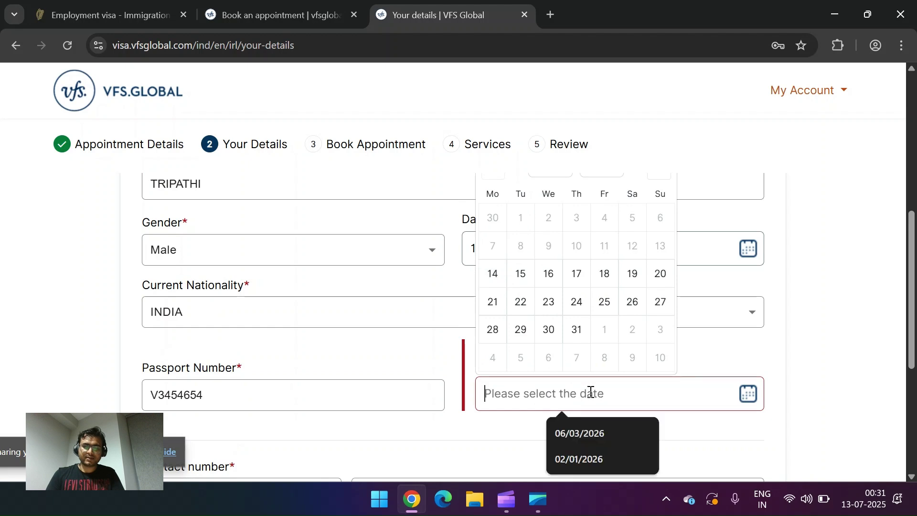
pyautogui.click(589, 442)
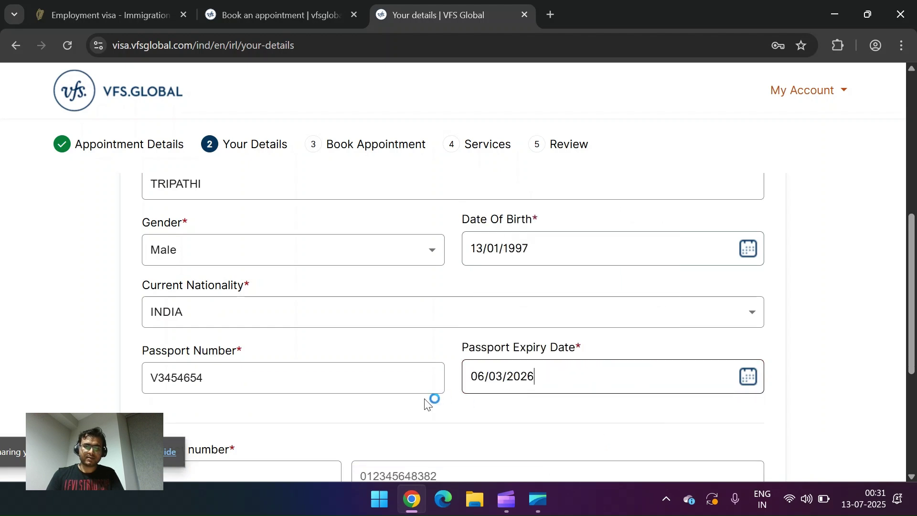
# Step: Fill in the contact number with country code +91 and the applicant's e-mail address
pyautogui.scroll(-3, 423, 405)
pyautogui.click(243, 290)
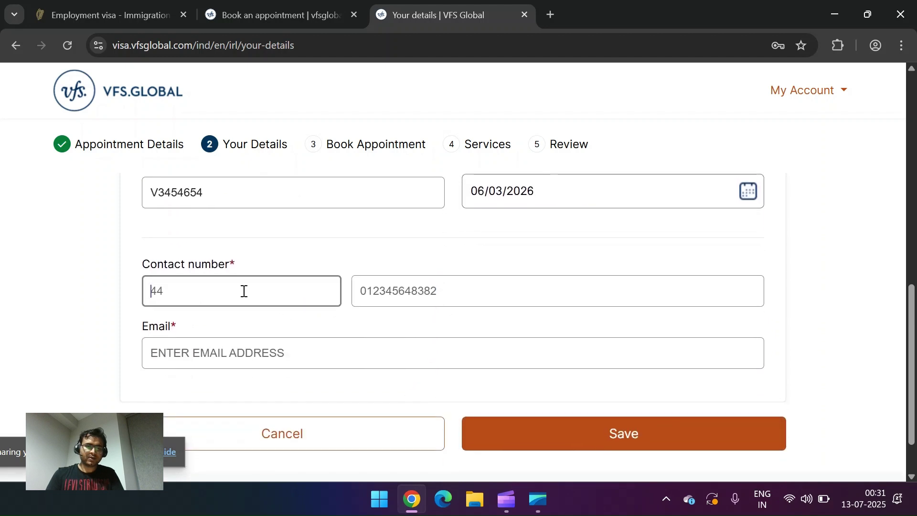
pyautogui.press('Tab')
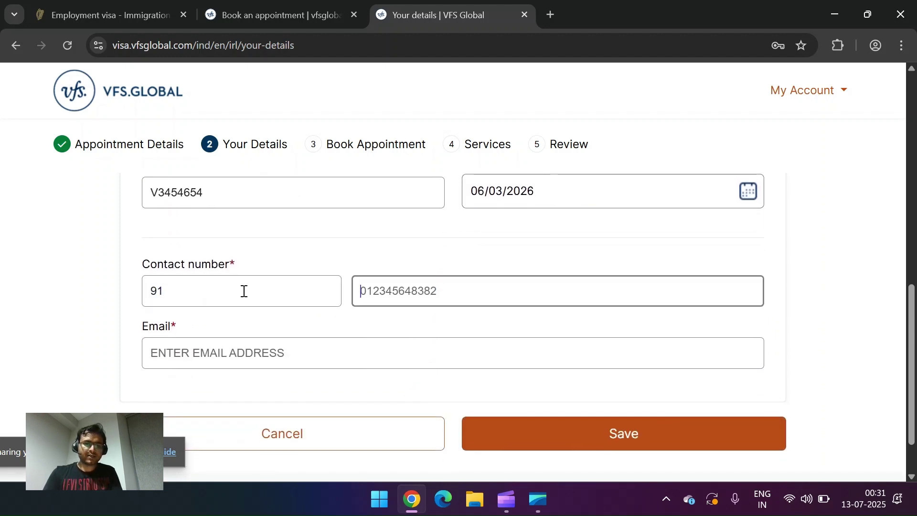
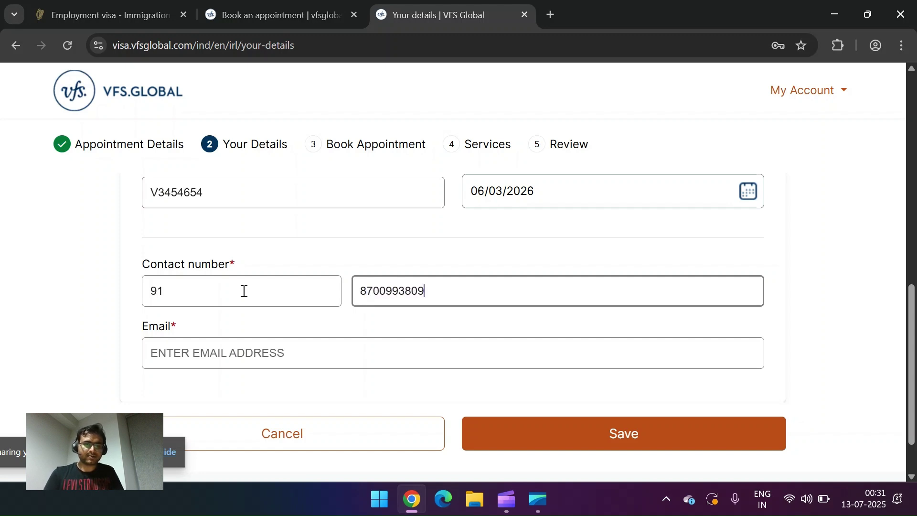
pyautogui.click(244, 348)
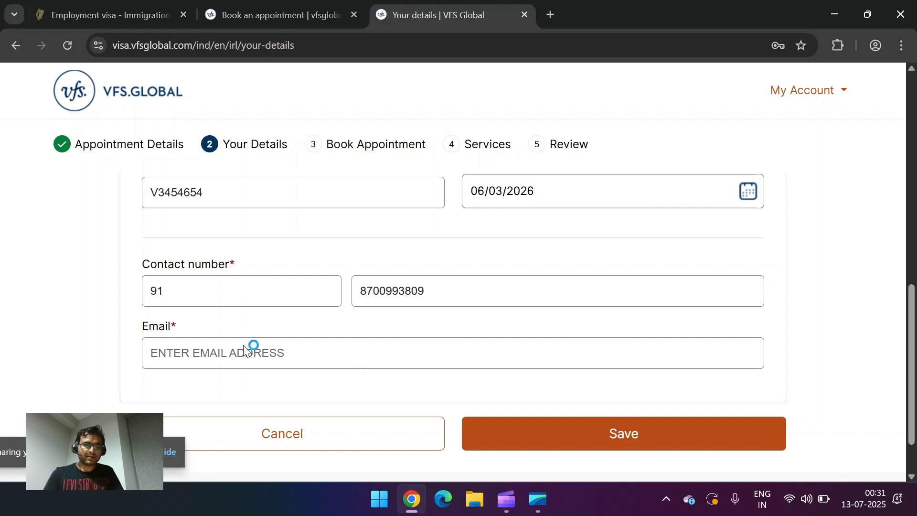
pyautogui.click(268, 353)
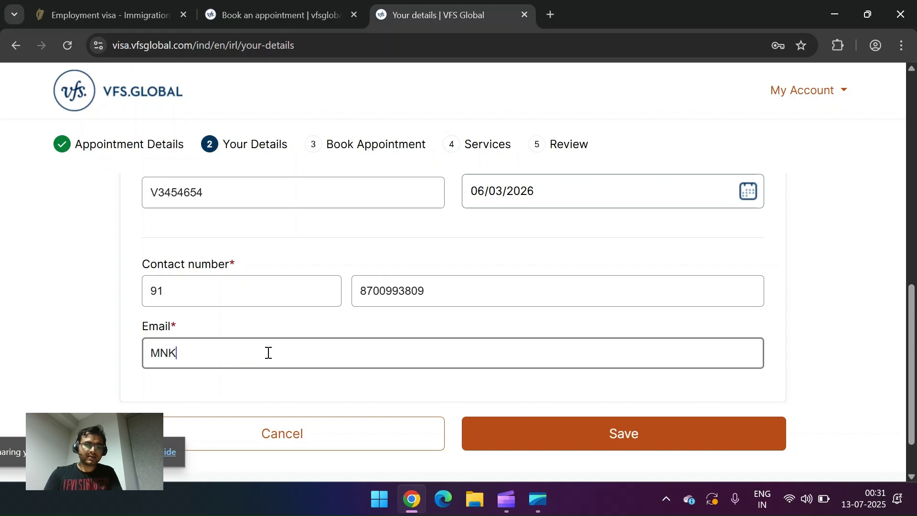
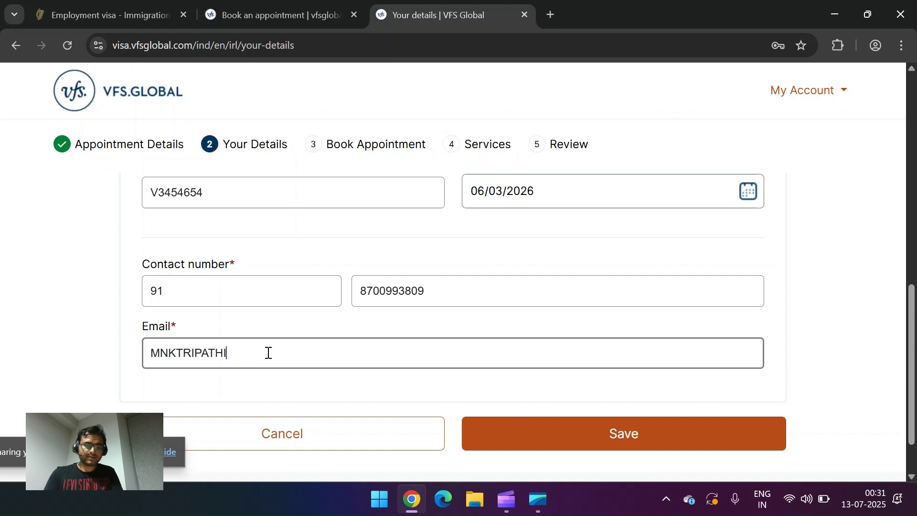
# Step: Save Applicant 1's details and review the summary totalling INR 8,818.00
pyautogui.click(593, 449)
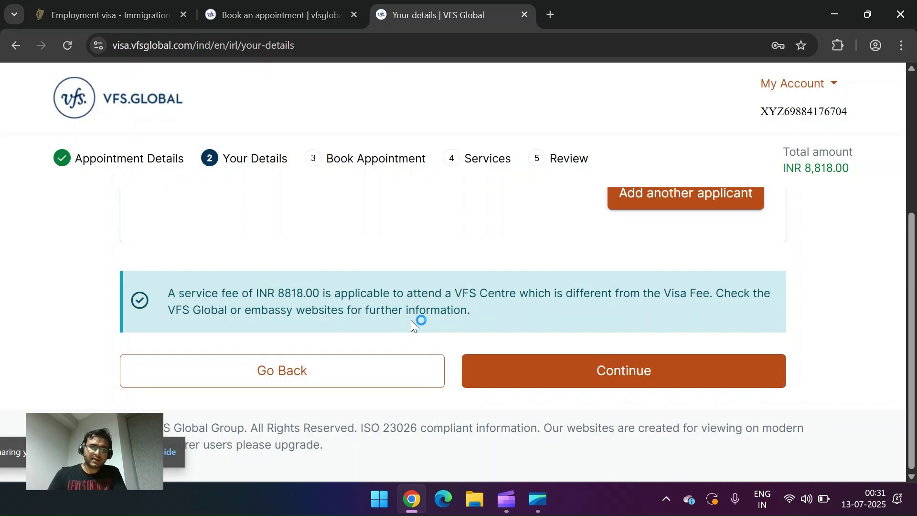
pyautogui.scroll(3, 514, 281)
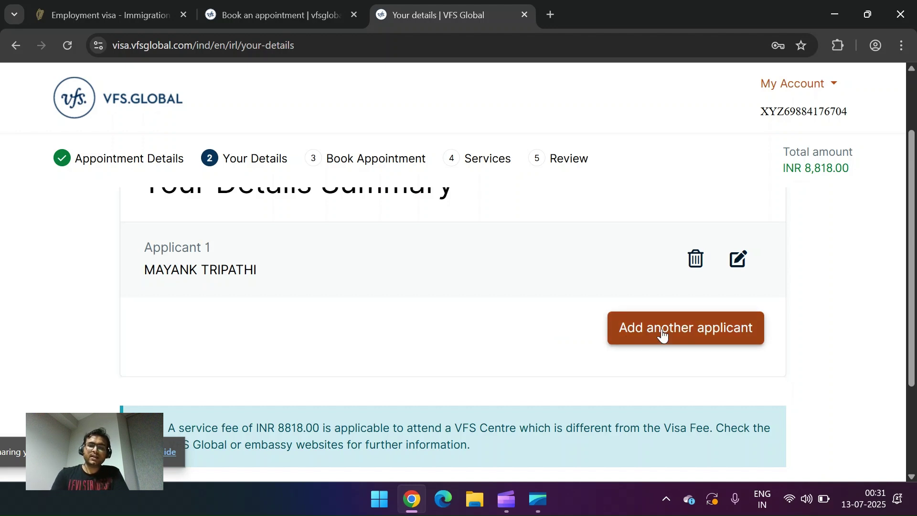
pyautogui.scroll(1, 480, 311)
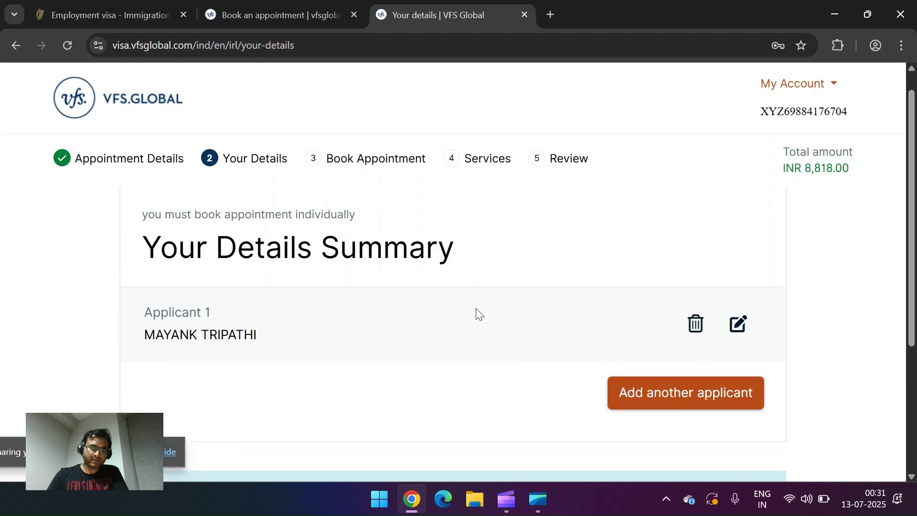
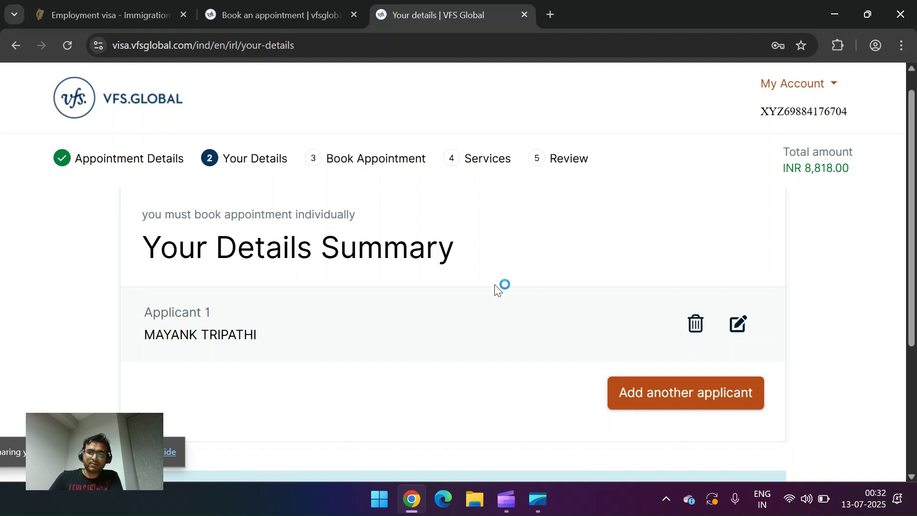
# Step: Continue past the service-fee notice to appointment booking with one applicant added
pyautogui.scroll(-4, 496, 287)
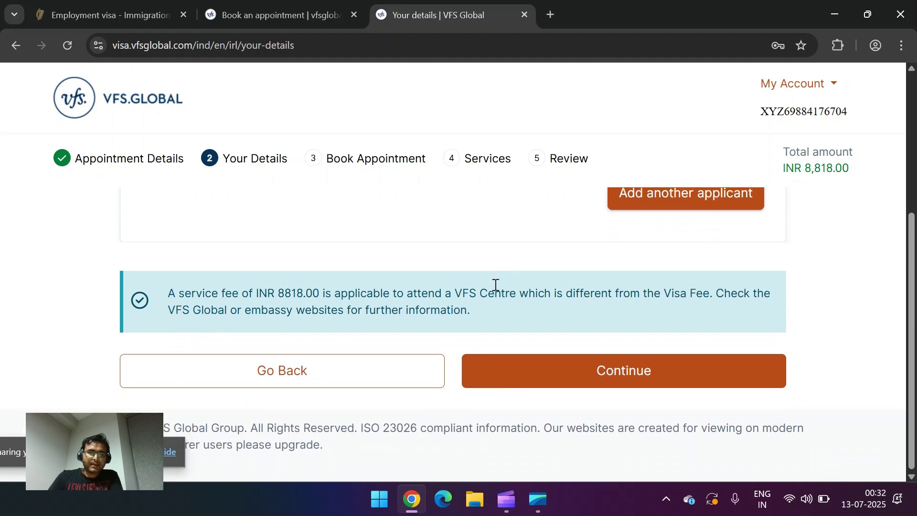
pyautogui.click(607, 372)
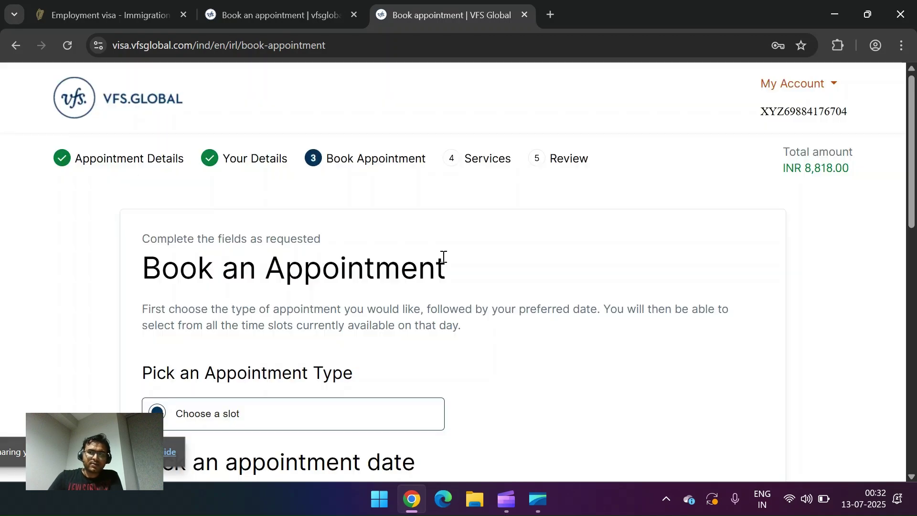
# Step: Book the 08:00 Standard slot on 15 July 2025 and continue to Services
pyautogui.scroll(-6, 474, 311)
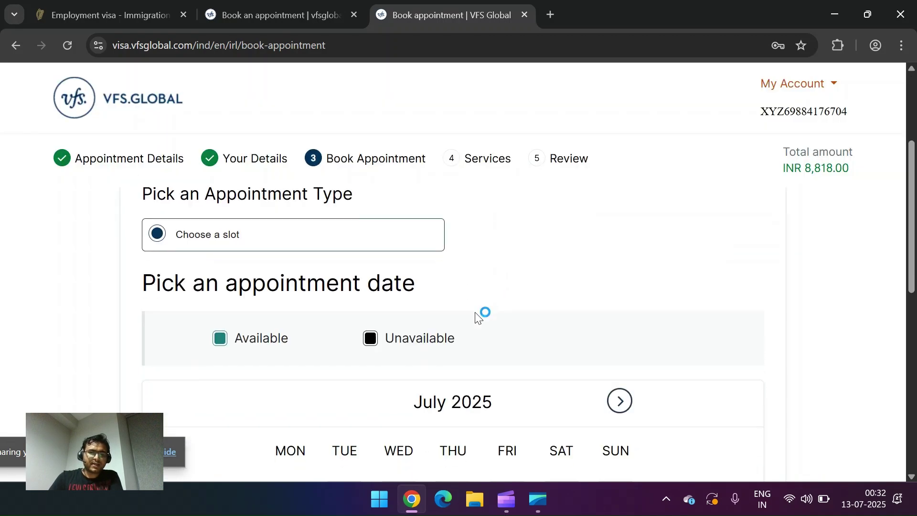
pyautogui.scroll(-2, 476, 313)
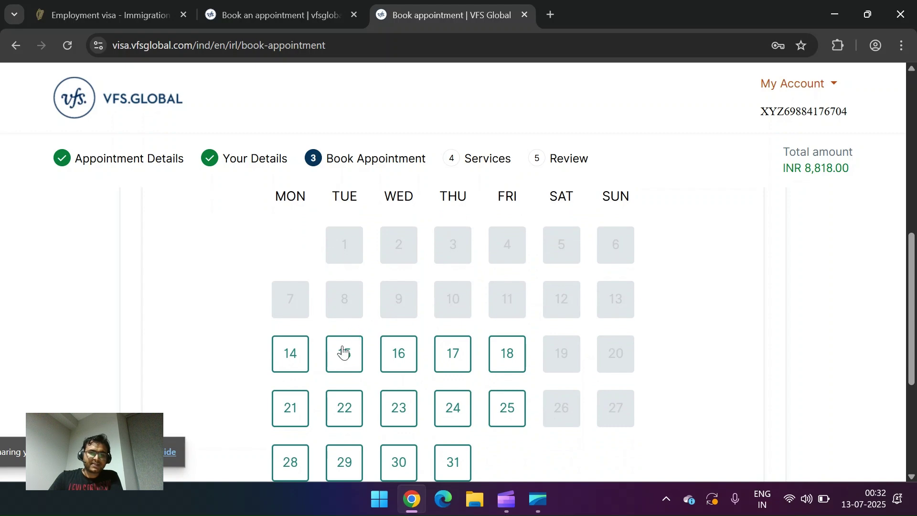
pyautogui.click(344, 352)
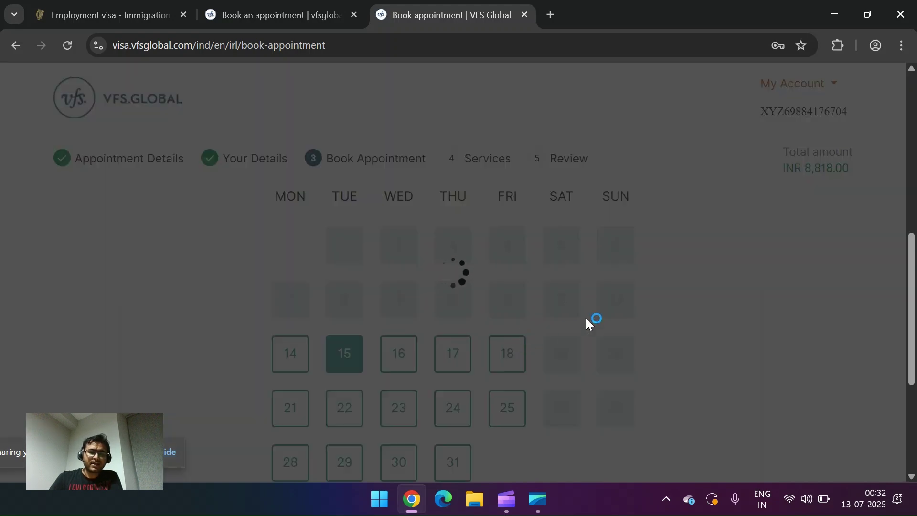
pyautogui.scroll(-10, 586, 318)
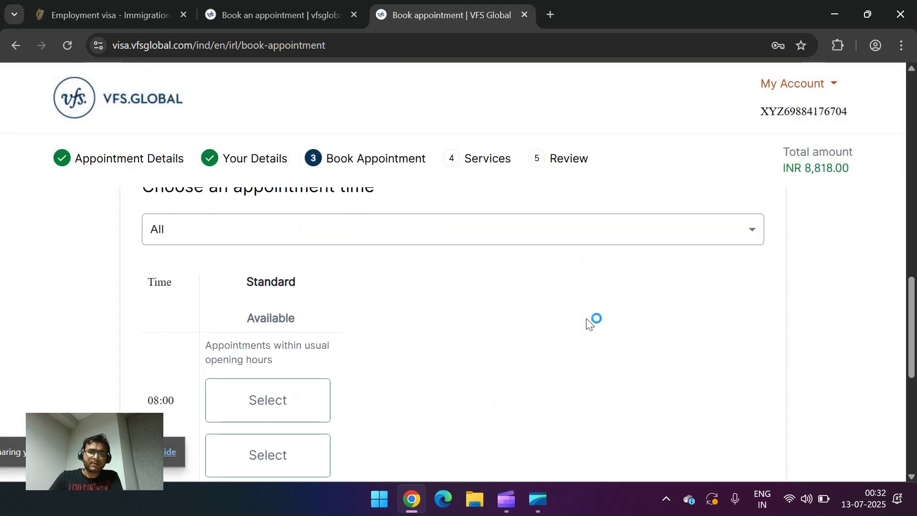
pyautogui.scroll(-1, 586, 323)
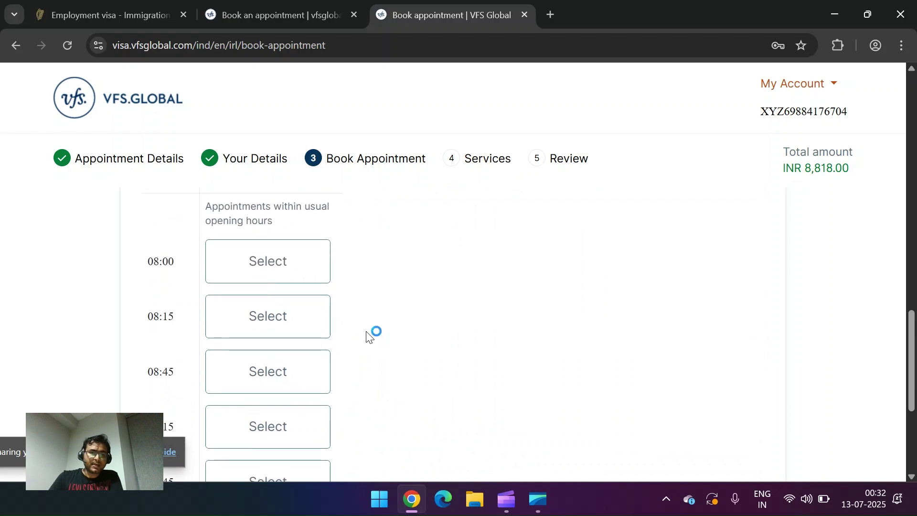
pyautogui.click(259, 272)
pyautogui.scroll(-5, 618, 344)
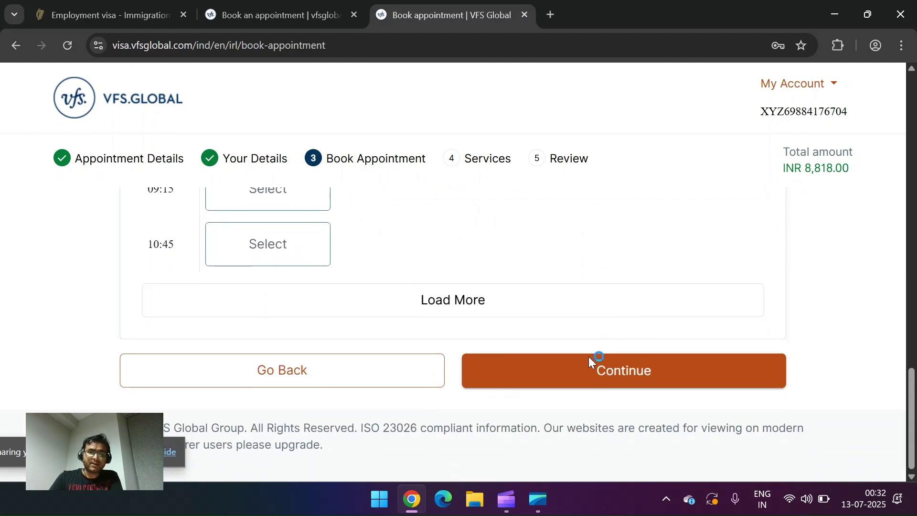
pyautogui.click(574, 382)
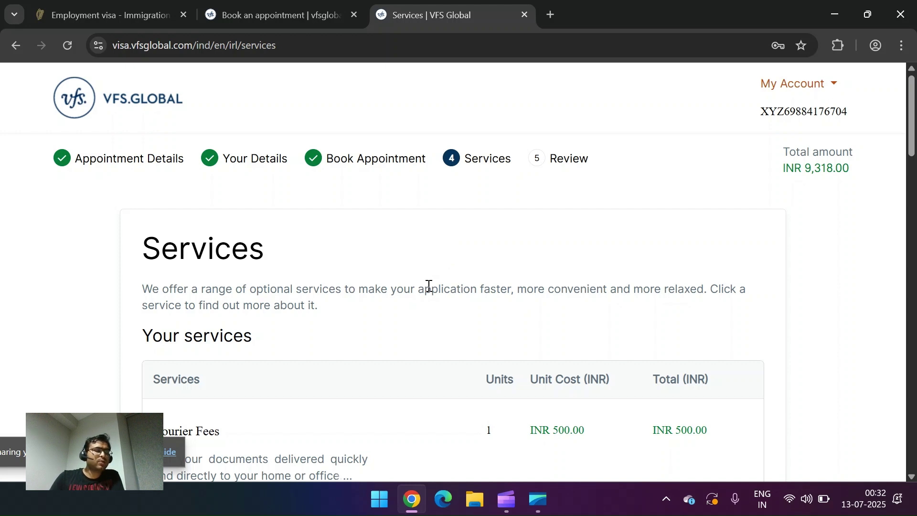
# Step: Look through the optional services, including Premium Lounge
pyautogui.scroll(-1, 428, 285)
pyautogui.scroll(-4, 430, 287)
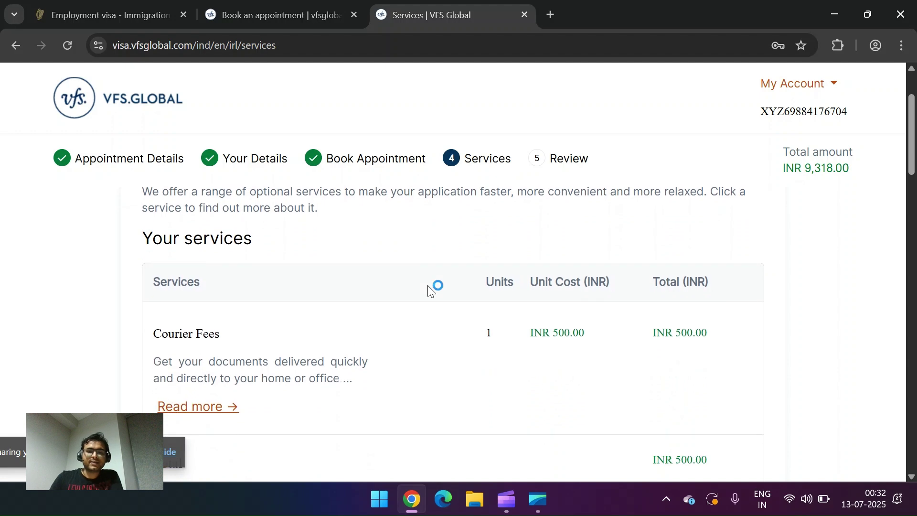
pyautogui.scroll(-7, 429, 285)
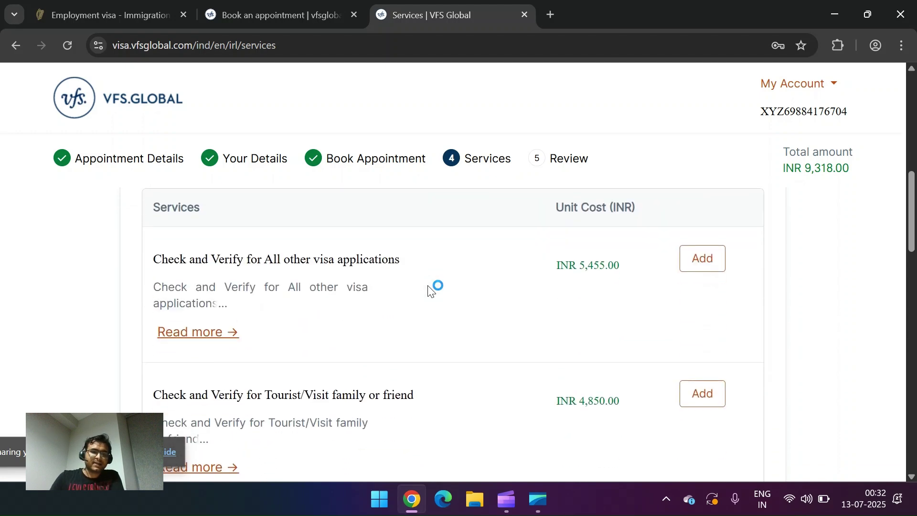
pyautogui.scroll(-3, 428, 288)
pyautogui.scroll(-6, 429, 288)
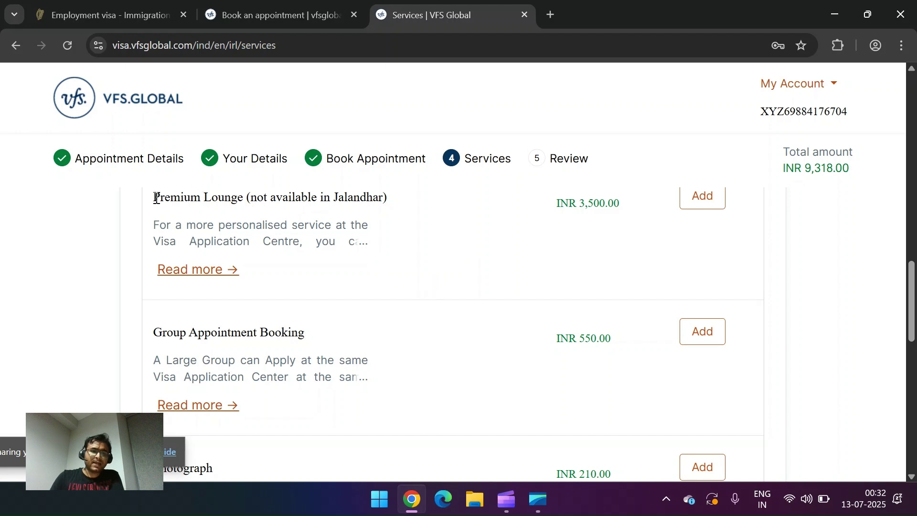
pyautogui.moveTo(156, 198); pyautogui.dragTo(258, 198)
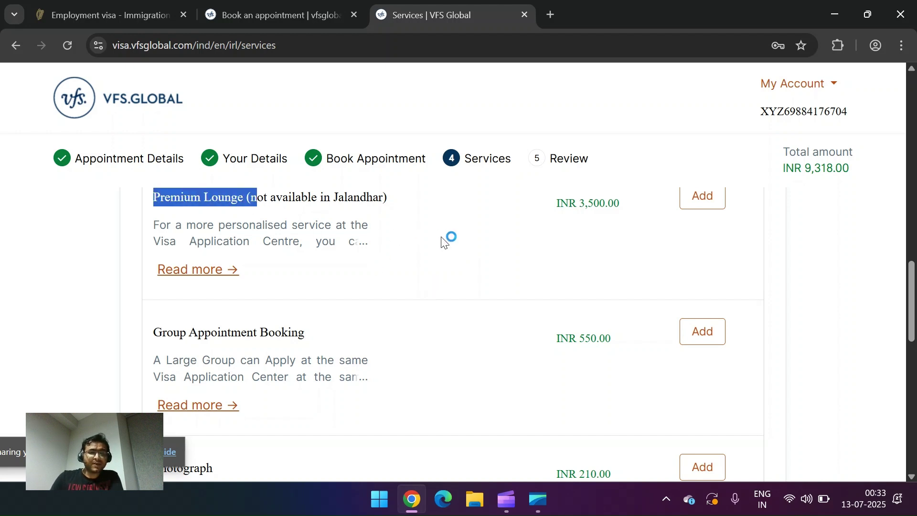
pyautogui.scroll(2, 671, 241)
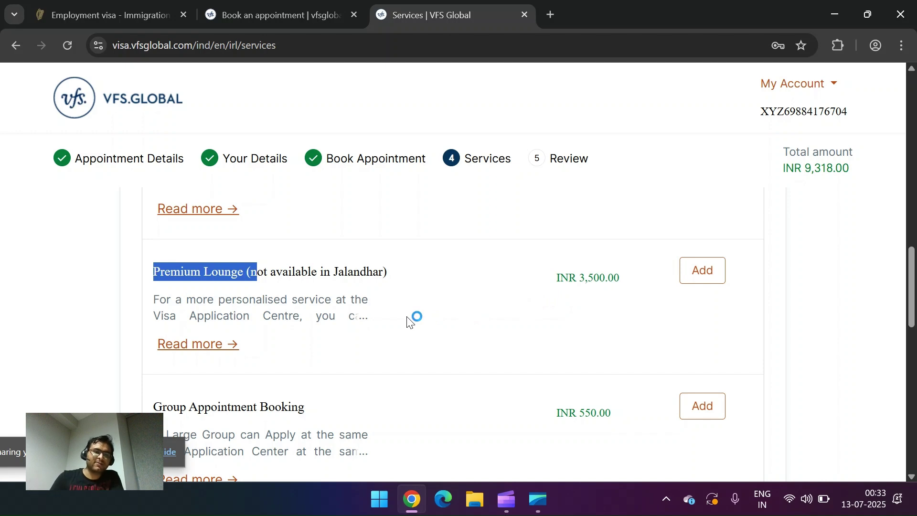
pyautogui.scroll(-4, 425, 334)
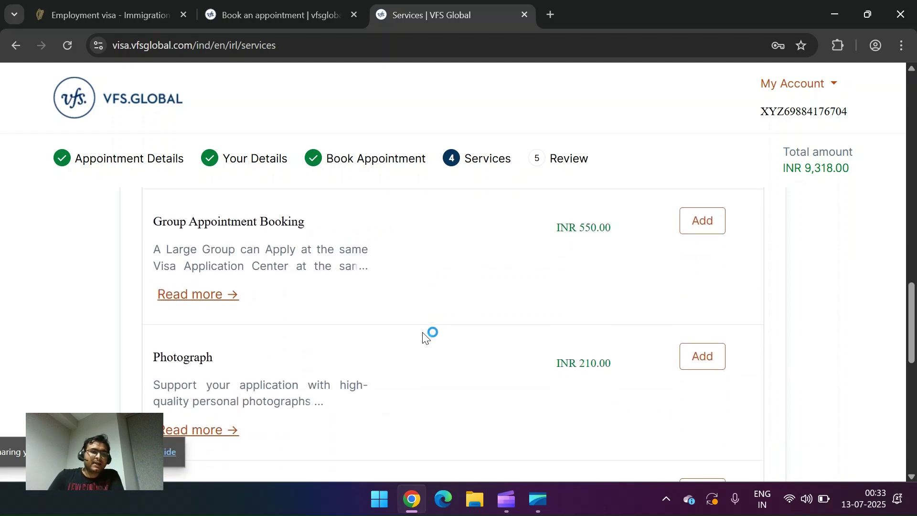
pyautogui.scroll(-6, 424, 334)
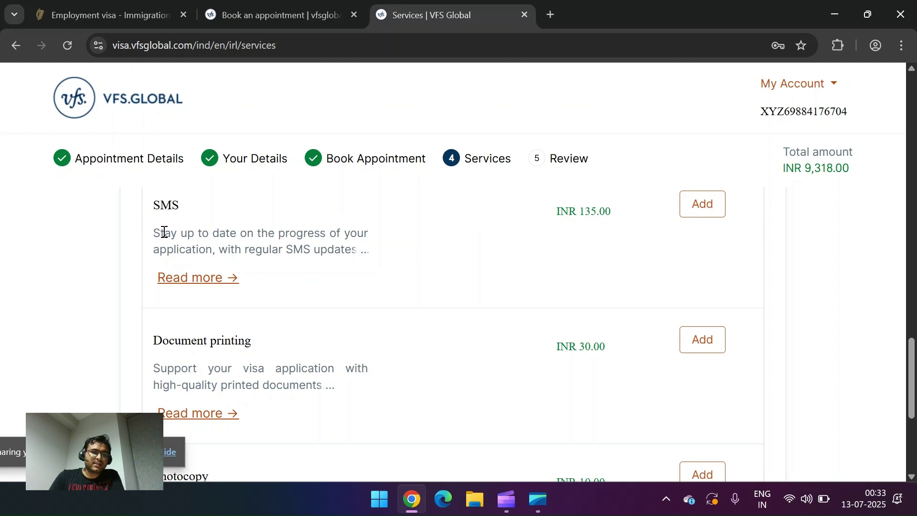
# Step: Add SMS updates at INR 135.00 and proceed to the review, totalling INR 9,453.00
pyautogui.click(695, 216)
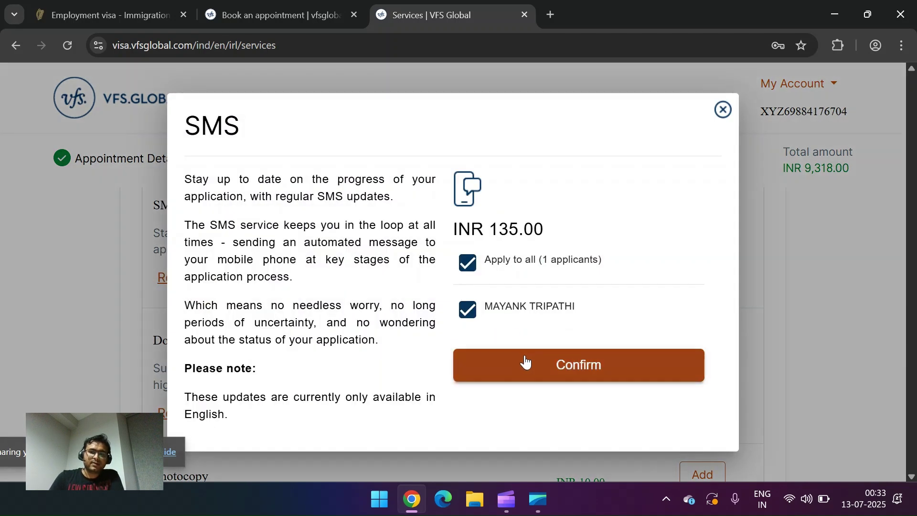
pyautogui.click(525, 362)
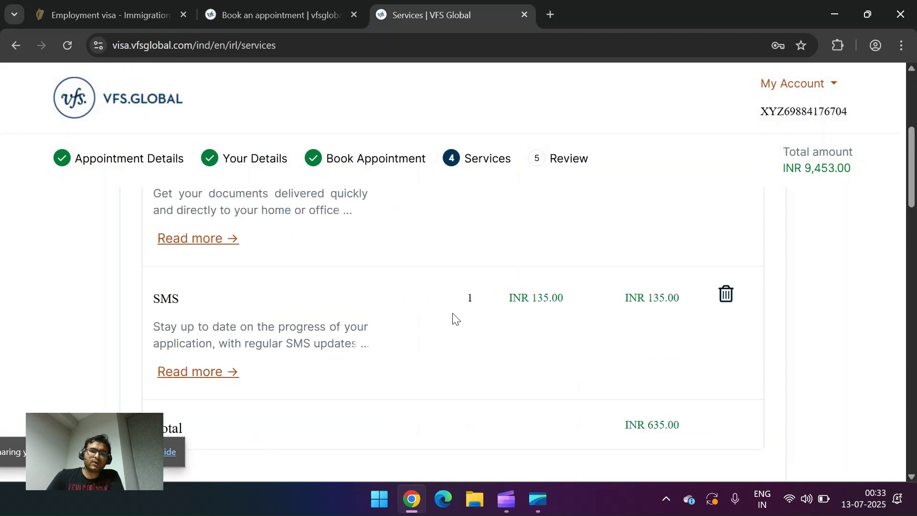
pyautogui.scroll(-10, 453, 319)
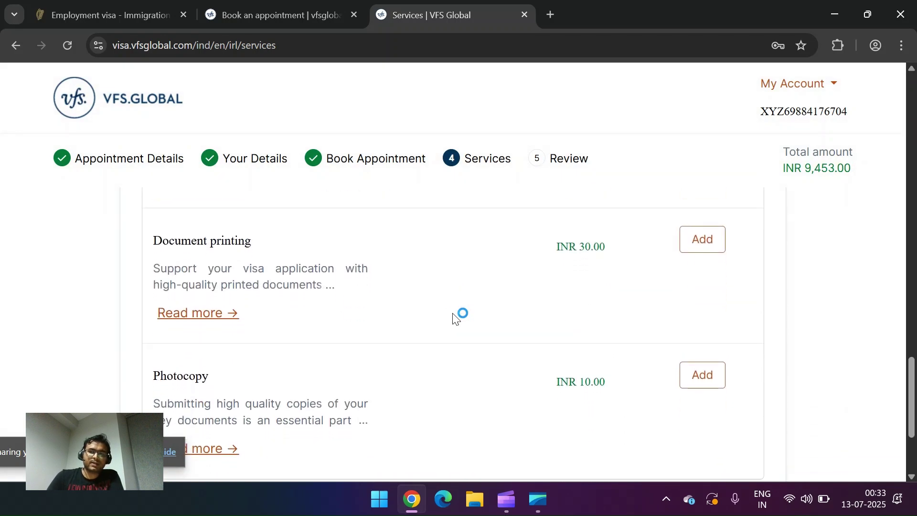
pyautogui.scroll(-2, 453, 319)
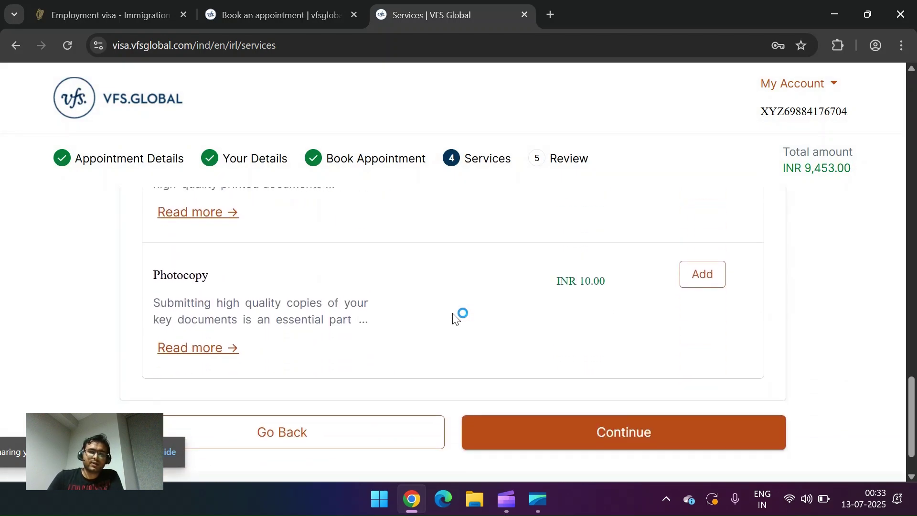
pyautogui.click(608, 435)
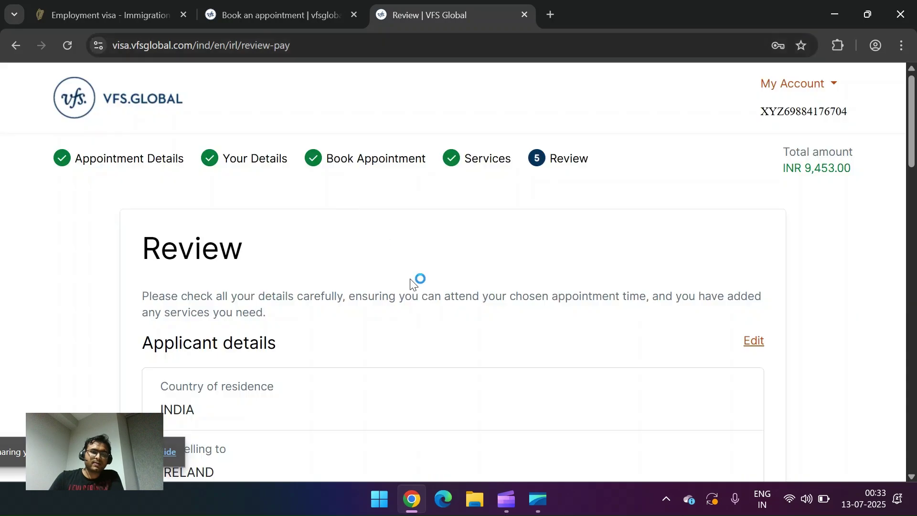
# Step: Accept the Terms and Conditions and the communication consent, then start paying INR 9,453.00 online
pyautogui.scroll(-5, 472, 349)
pyautogui.scroll(-15, 473, 349)
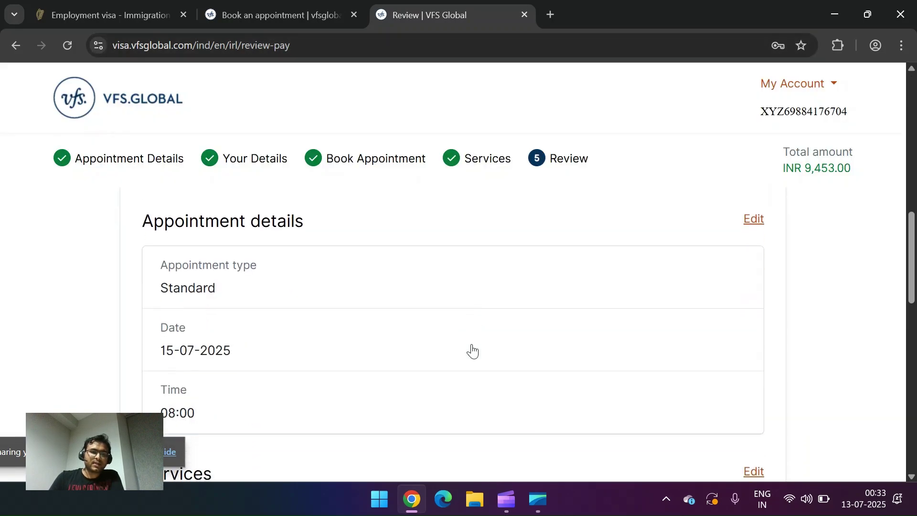
pyautogui.scroll(6, 472, 348)
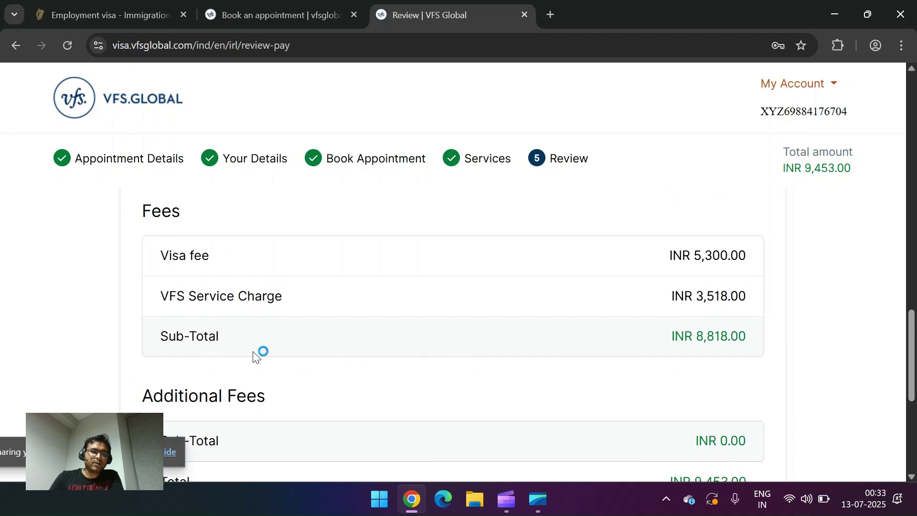
pyautogui.scroll(5, 256, 356)
pyautogui.moveTo(162, 308); pyautogui.dragTo(256, 313)
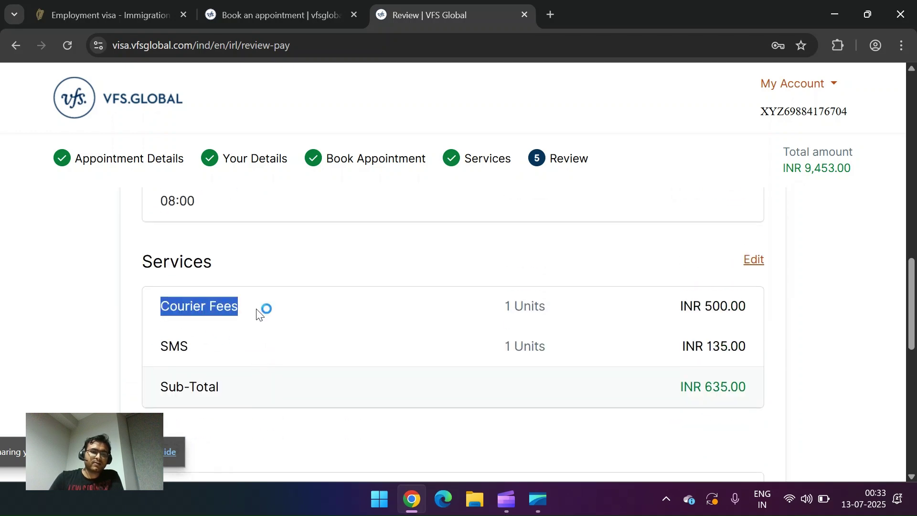
pyautogui.click(182, 261)
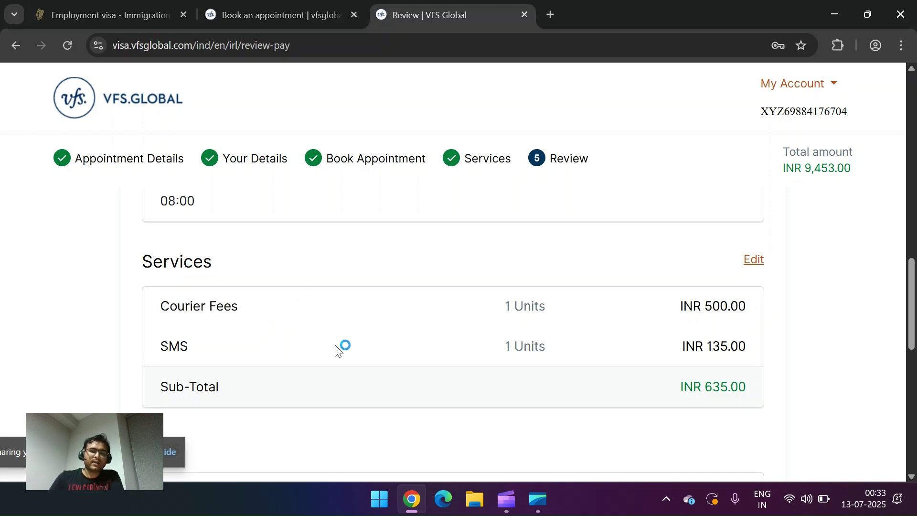
pyautogui.scroll(-10, 335, 350)
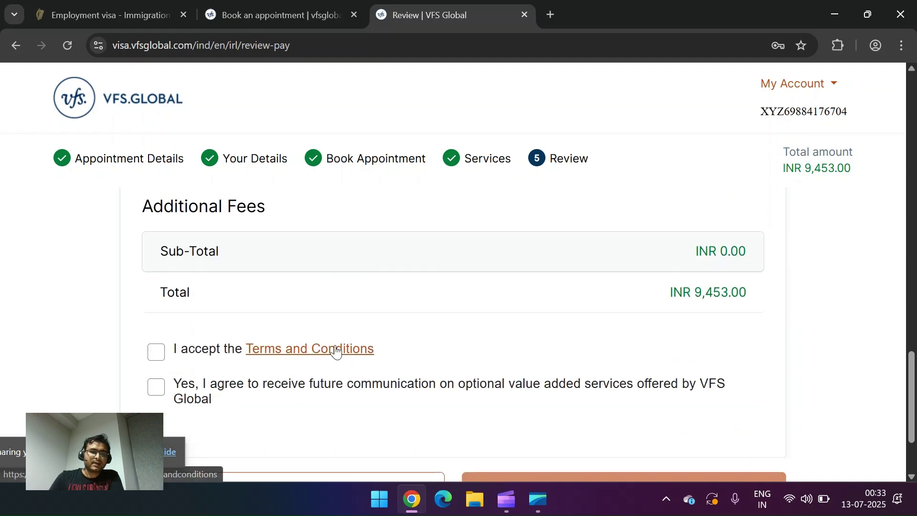
pyautogui.click(160, 263)
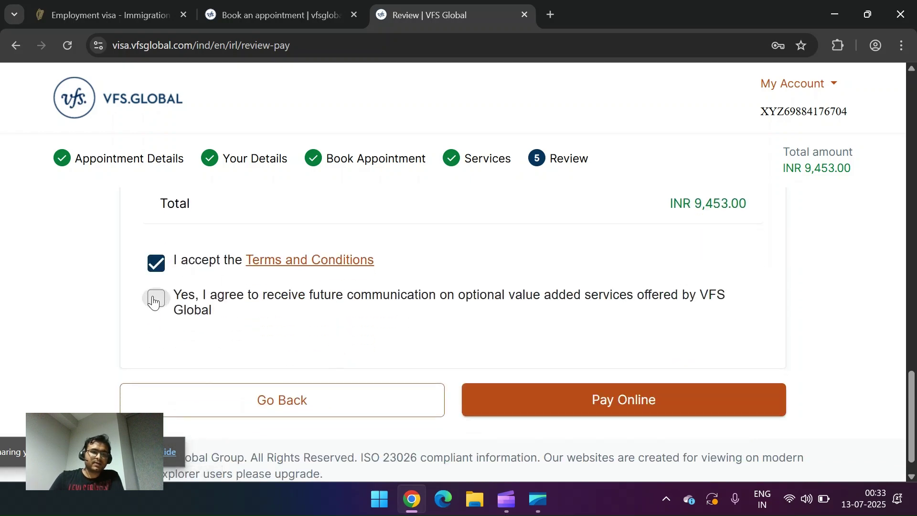
pyautogui.click(155, 299)
pyautogui.click(600, 400)
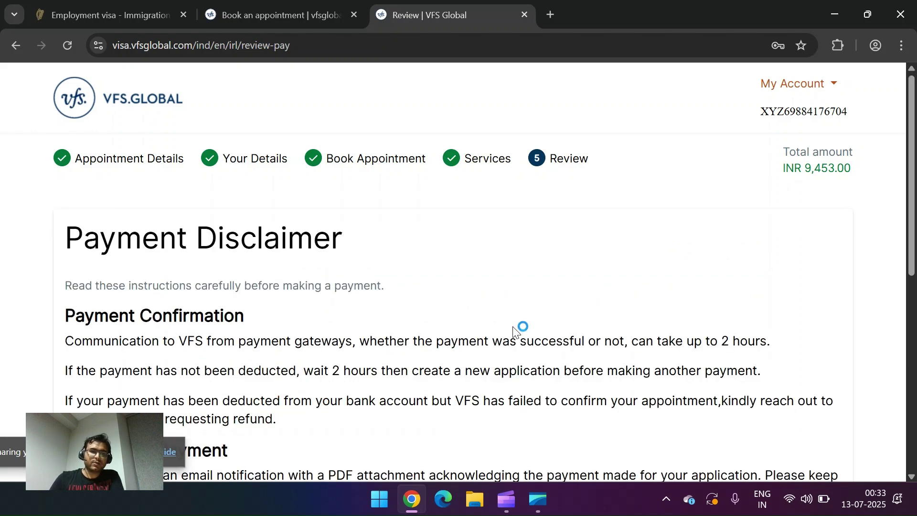
# Step: Acknowledge the payment disclaimer, then cancel the INR 9,453.00 Worldline card payment
pyautogui.scroll(-10, 513, 331)
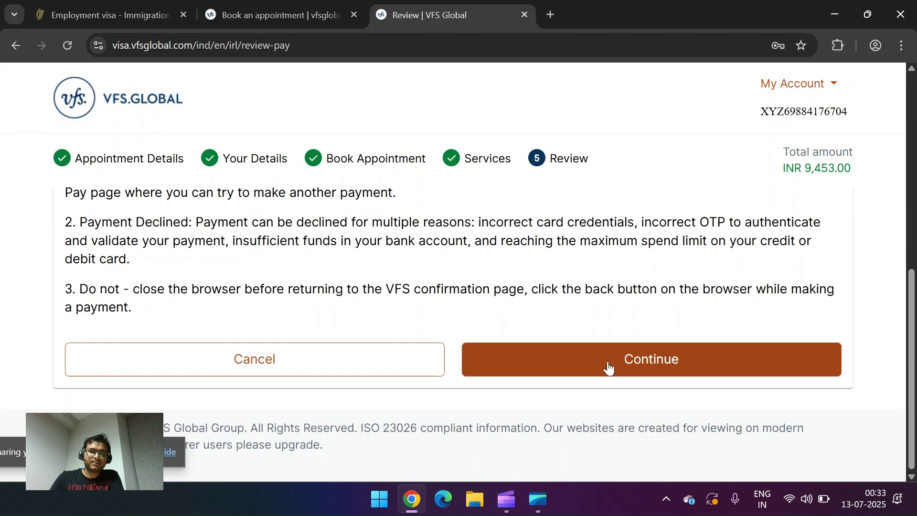
pyautogui.click(608, 367)
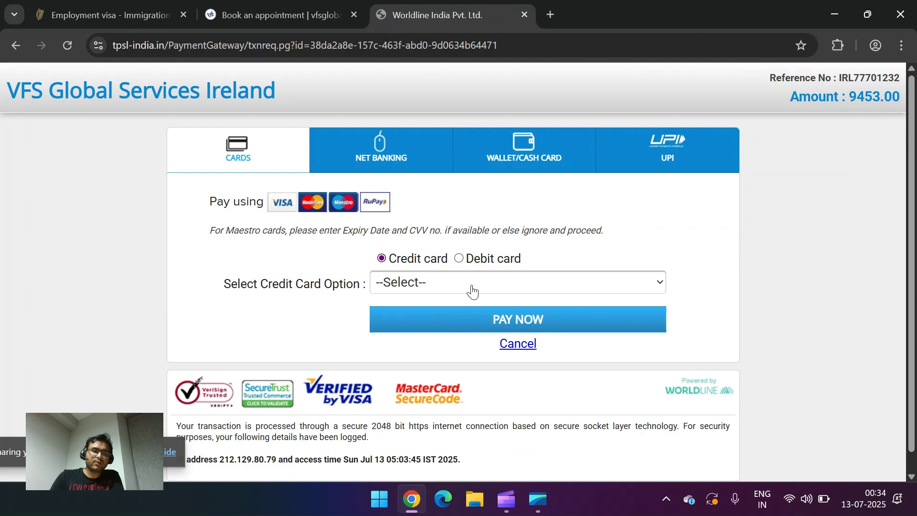
pyautogui.click(514, 340)
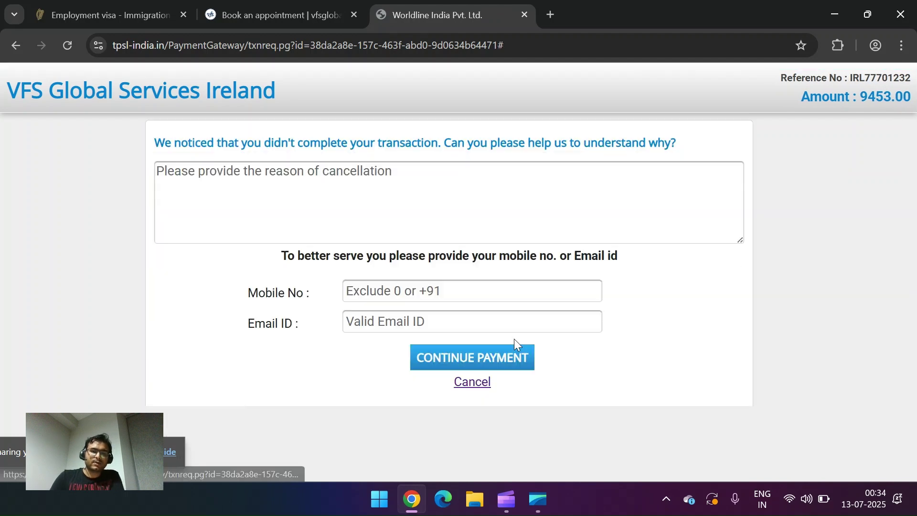
pyautogui.click(470, 381)
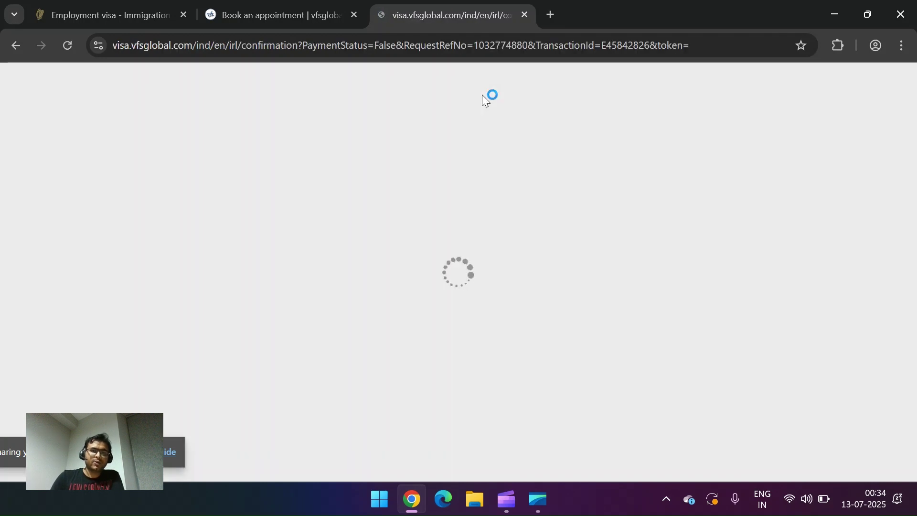
# Step: Close the VFS tab and open the Passport requirements on the employment visa page
pyautogui.click(525, 14)
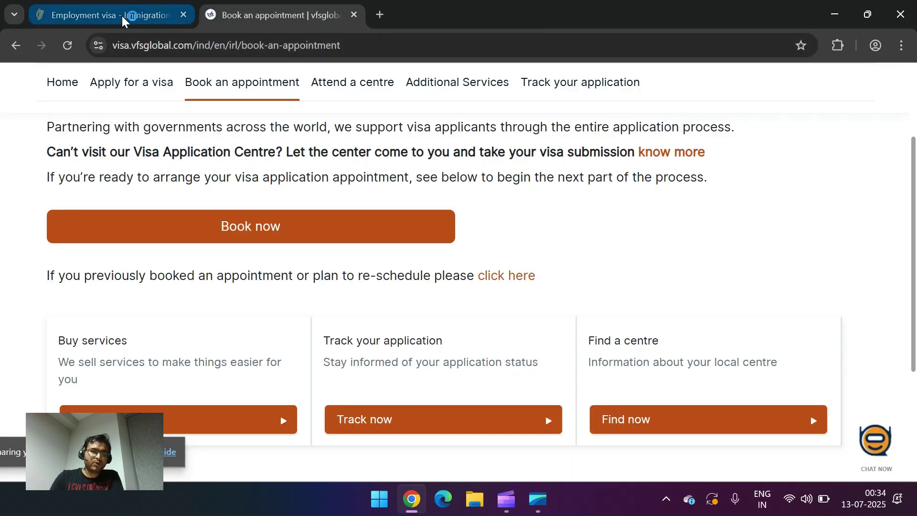
pyautogui.click(122, 14)
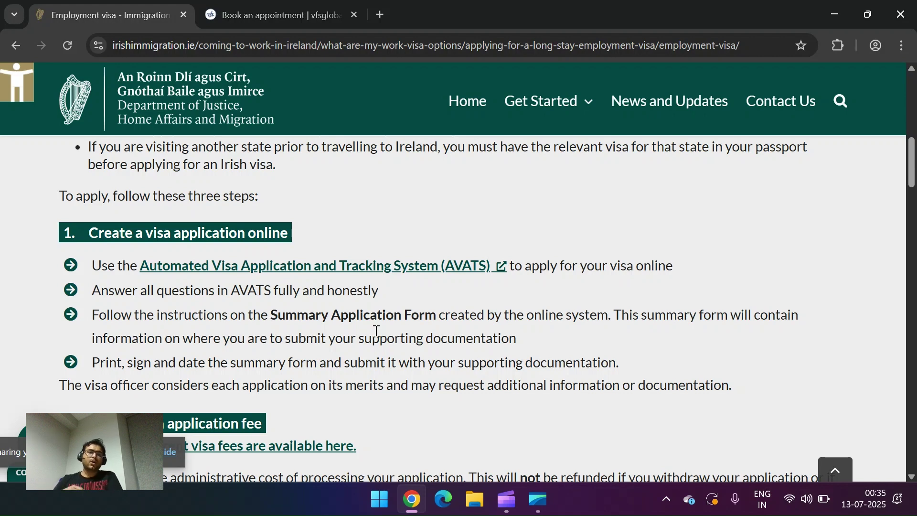
pyautogui.scroll(-10, 377, 330)
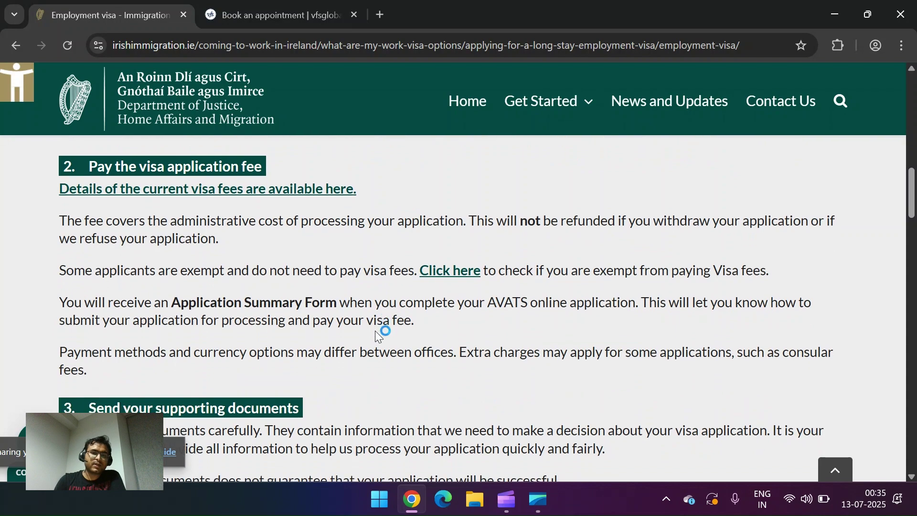
pyautogui.scroll(-8, 375, 337)
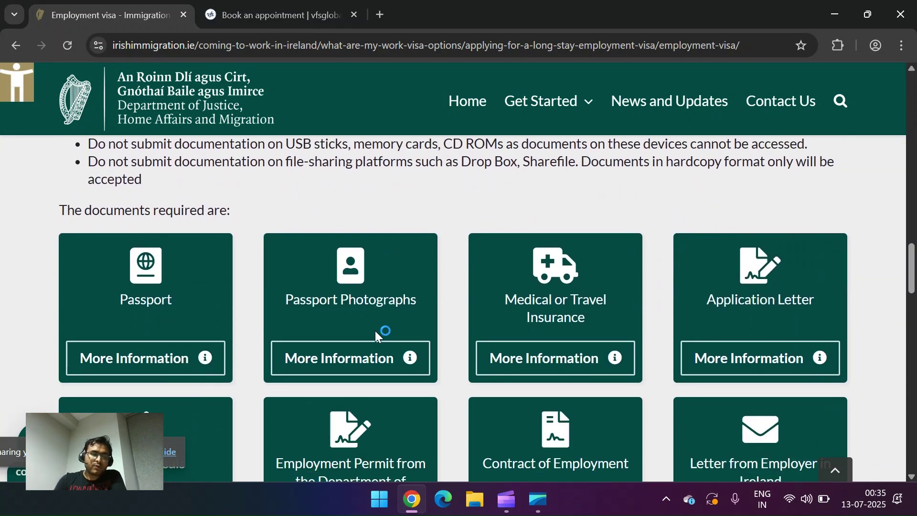
pyautogui.moveTo(195, 45); pyautogui.dragTo(98, 45)
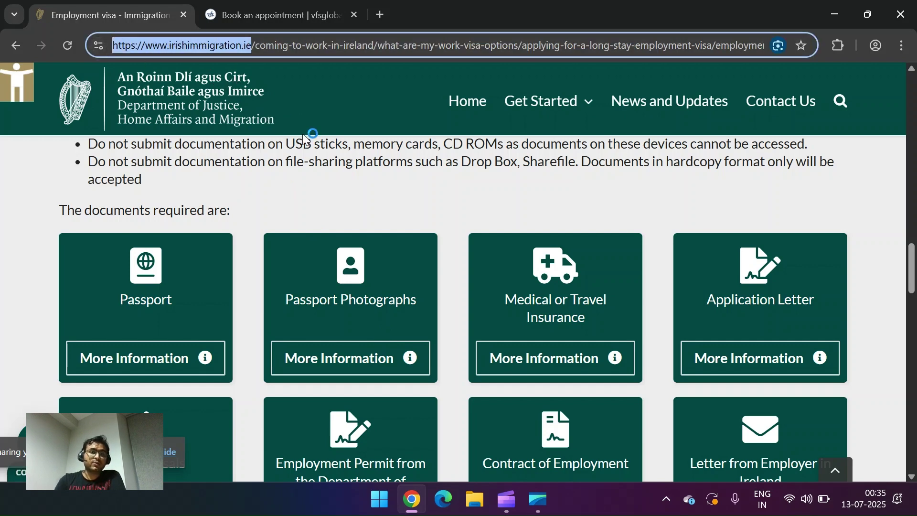
pyautogui.click(286, 183)
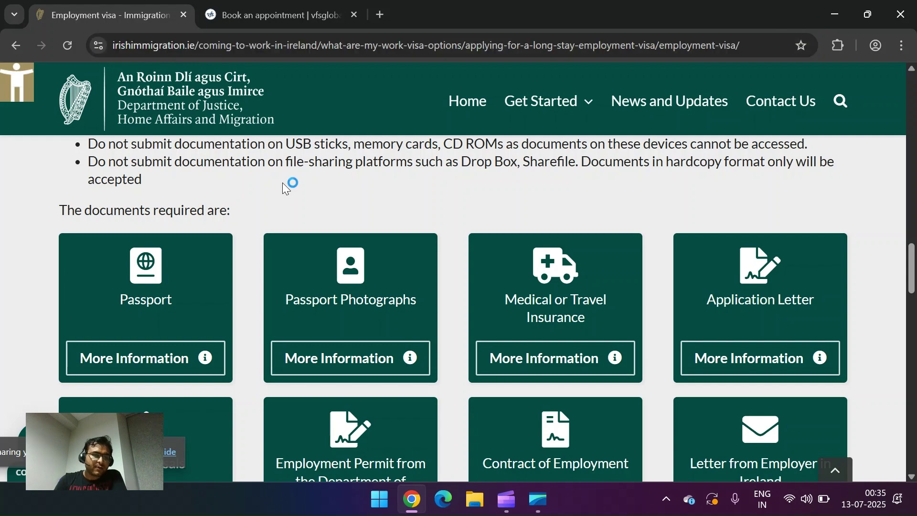
pyautogui.click(199, 366)
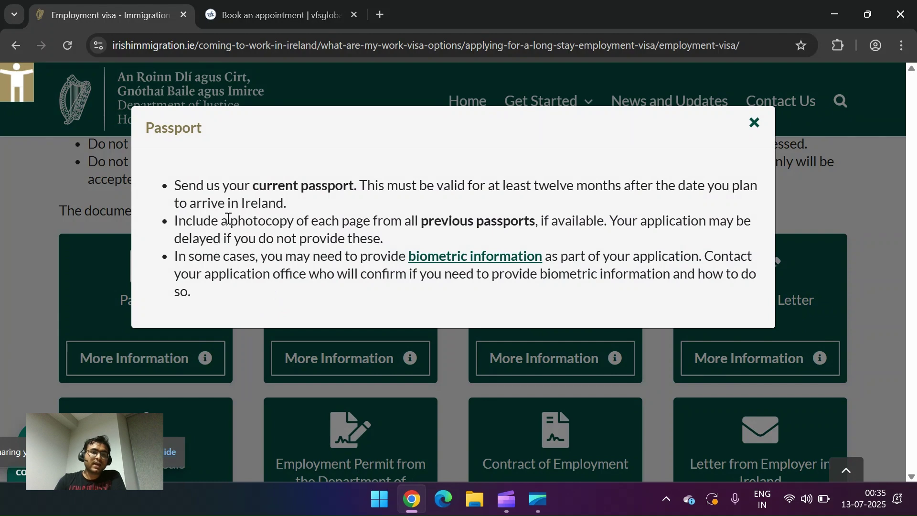
# Step: Review the Passport requirements, noting the previous-passports photocopy rule, and close them
pyautogui.moveTo(228, 218); pyautogui.dragTo(398, 238)
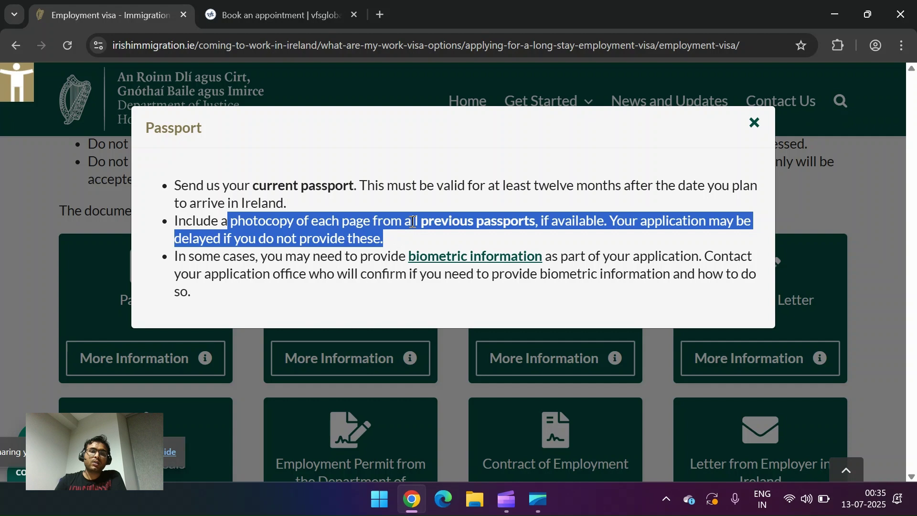
pyautogui.click(413, 221)
pyautogui.moveTo(380, 238); pyautogui.dragTo(180, 219)
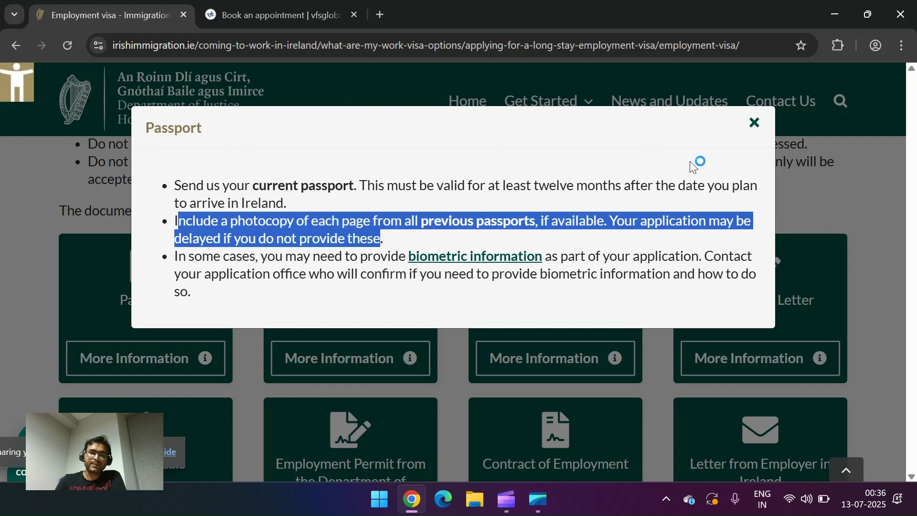
pyautogui.click(753, 124)
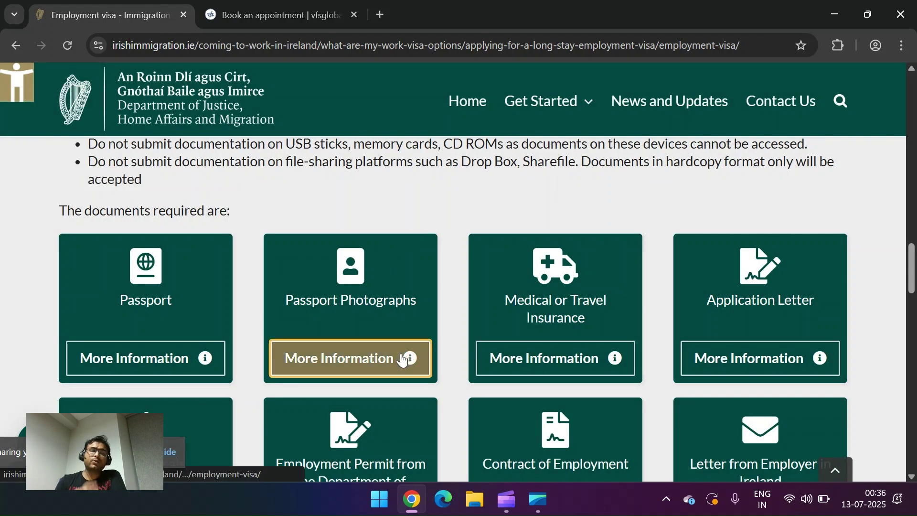
# Step: Read the two colour photographs requirement under Passport Photographs and close it
pyautogui.click(401, 359)
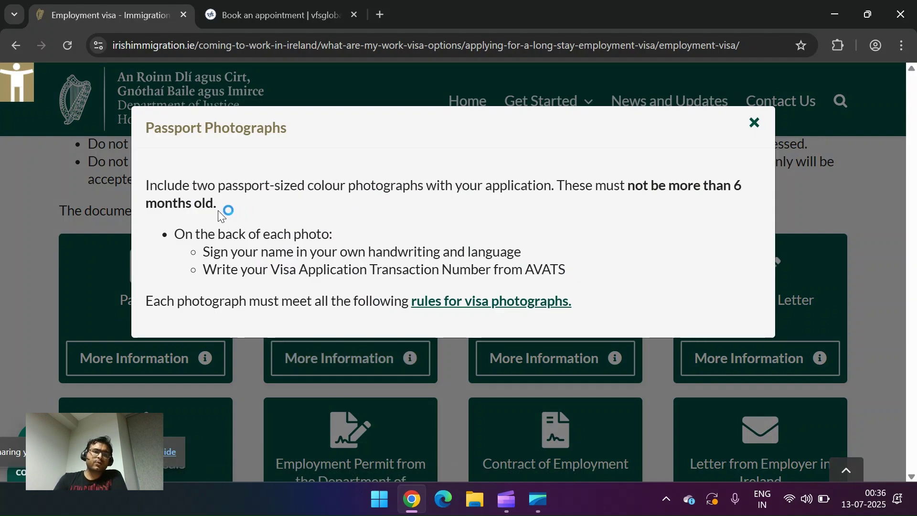
pyautogui.moveTo(191, 186); pyautogui.dragTo(413, 188)
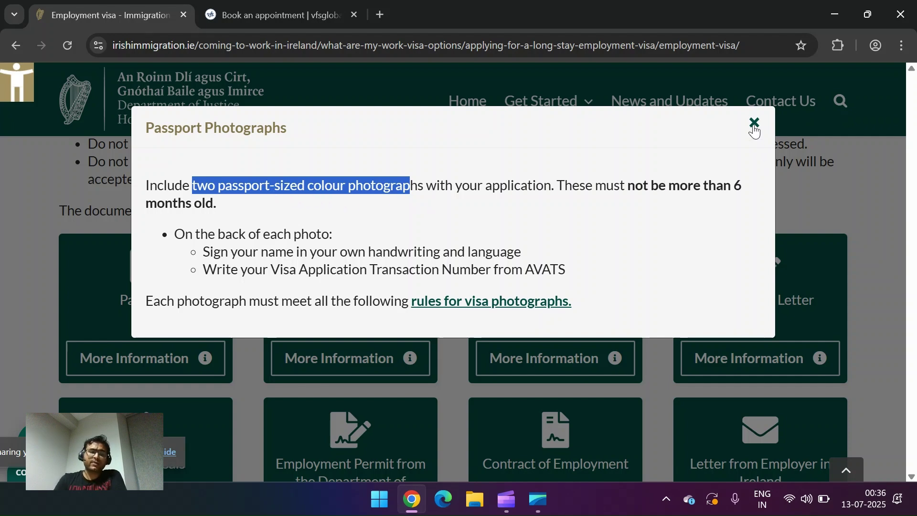
pyautogui.click(754, 125)
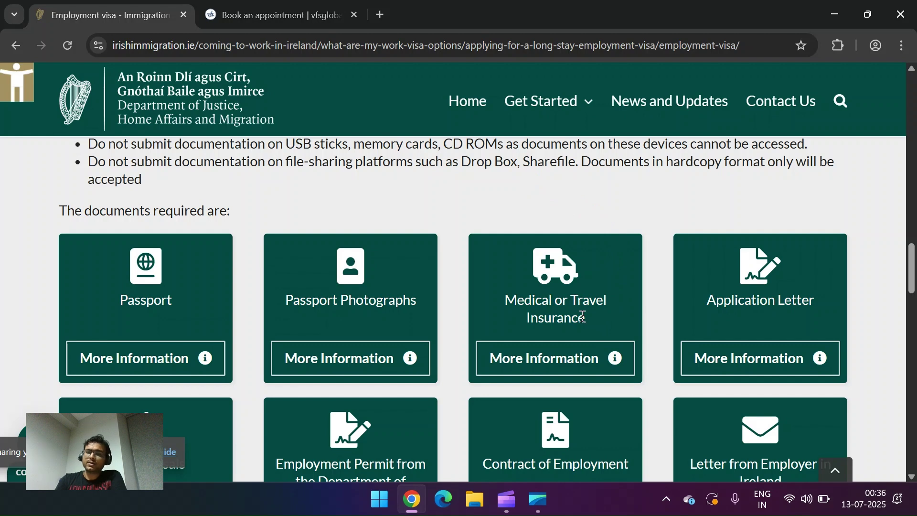
# Step: Move past Medical or Travel Insurance and open the Application Letter requirements
pyautogui.moveTo(587, 321); pyautogui.dragTo(513, 302)
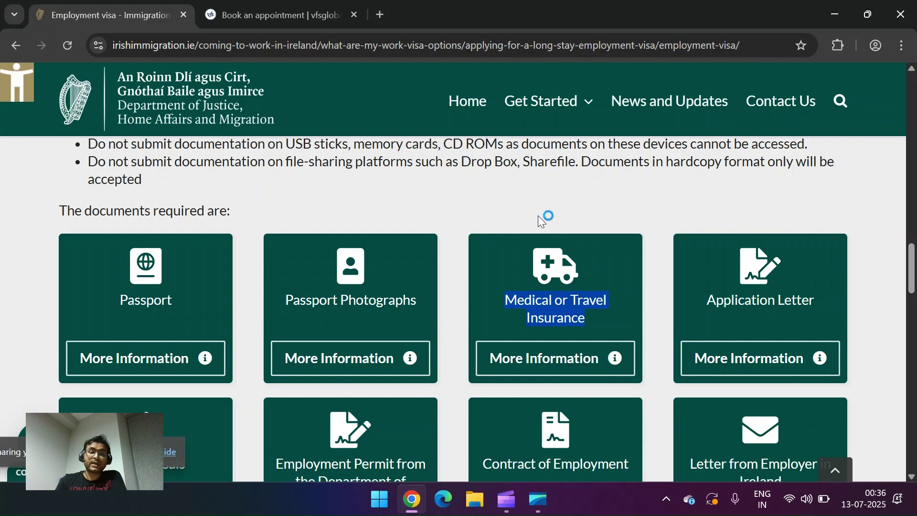
pyautogui.click(629, 227)
pyautogui.scroll(-2, 629, 227)
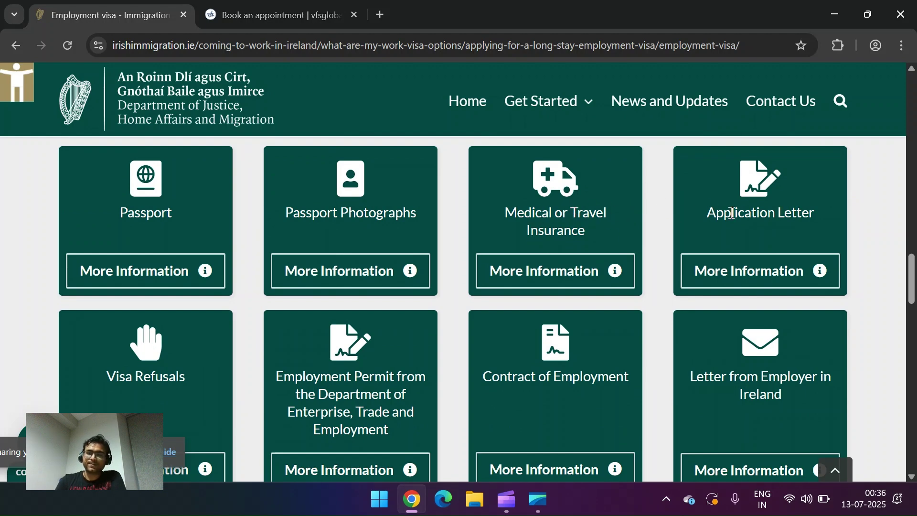
pyautogui.click(808, 271)
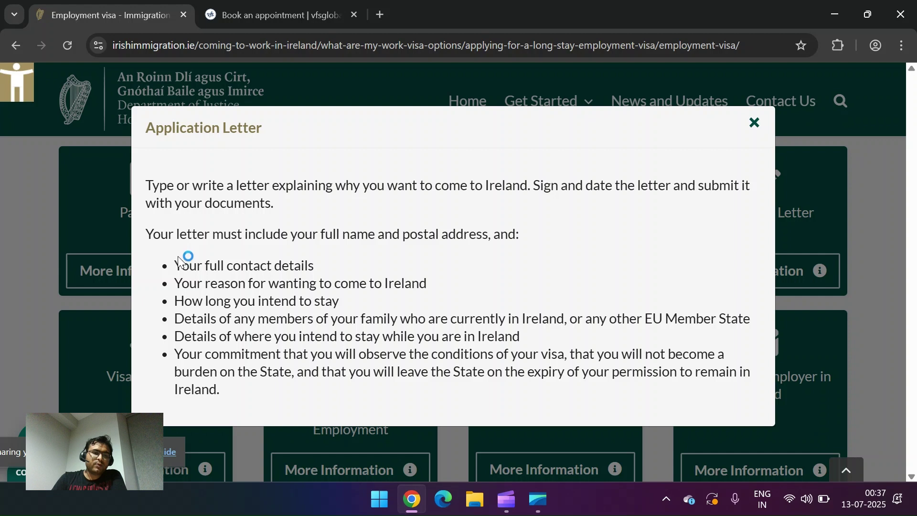
# Step: Read the Application Letter points: contact details, length of stay, family members and accommodation, then close it
pyautogui.moveTo(174, 265); pyautogui.dragTo(423, 282)
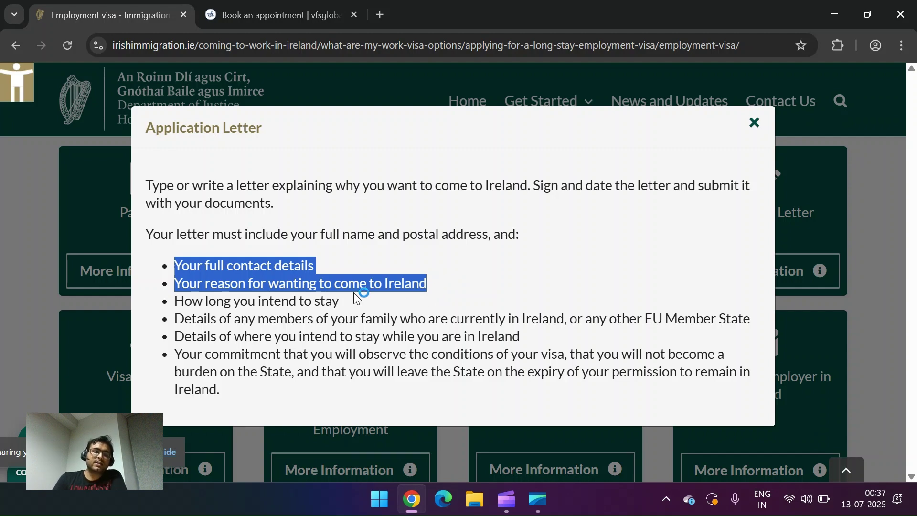
pyautogui.moveTo(342, 300); pyautogui.dragTo(177, 302)
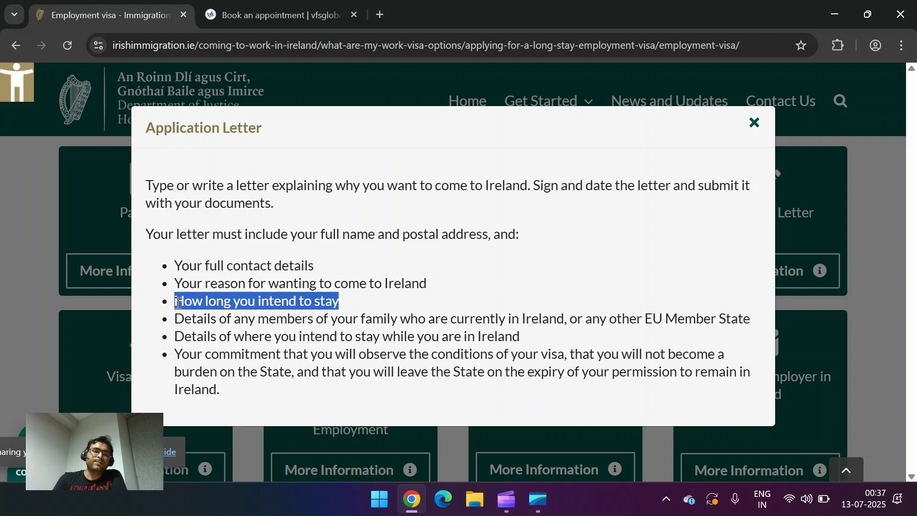
pyautogui.click(243, 319)
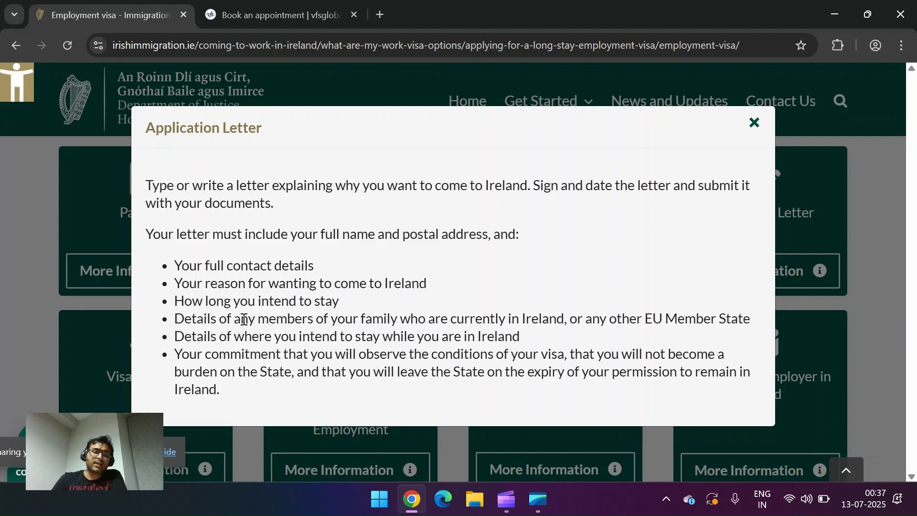
pyautogui.moveTo(219, 319); pyautogui.dragTo(556, 326)
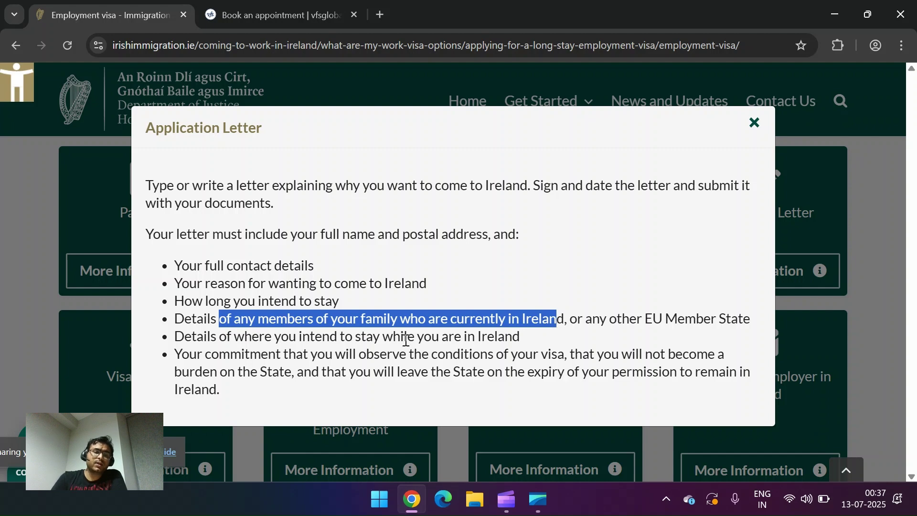
pyautogui.moveTo(278, 334); pyautogui.dragTo(475, 337)
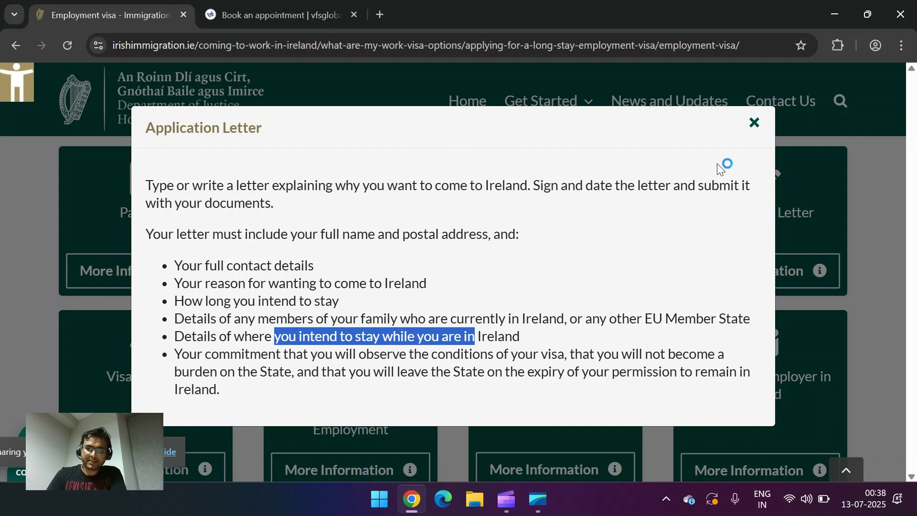
pyautogui.click(756, 123)
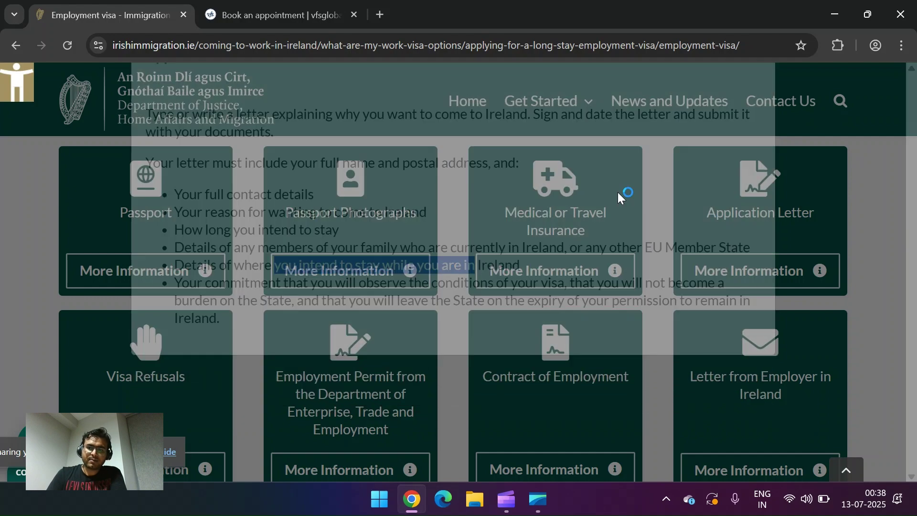
pyautogui.scroll(-3, 348, 292)
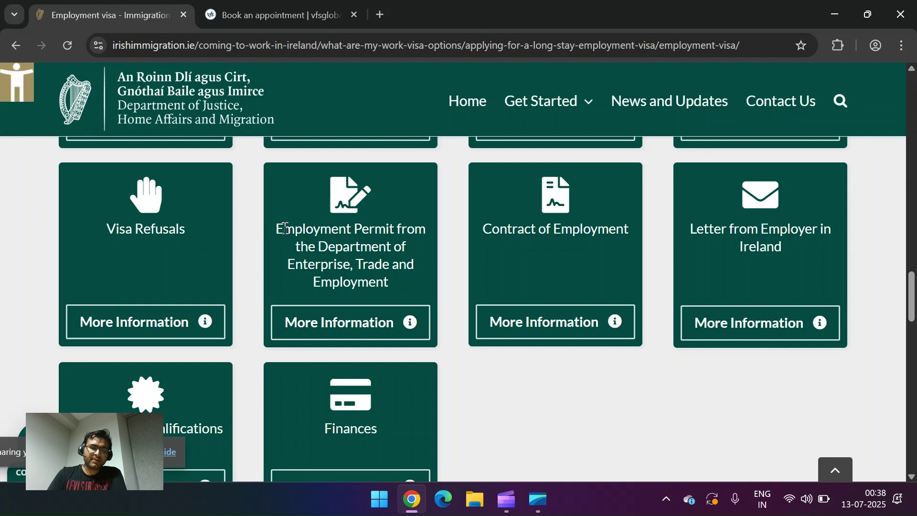
pyautogui.moveTo(284, 228); pyautogui.dragTo(388, 290)
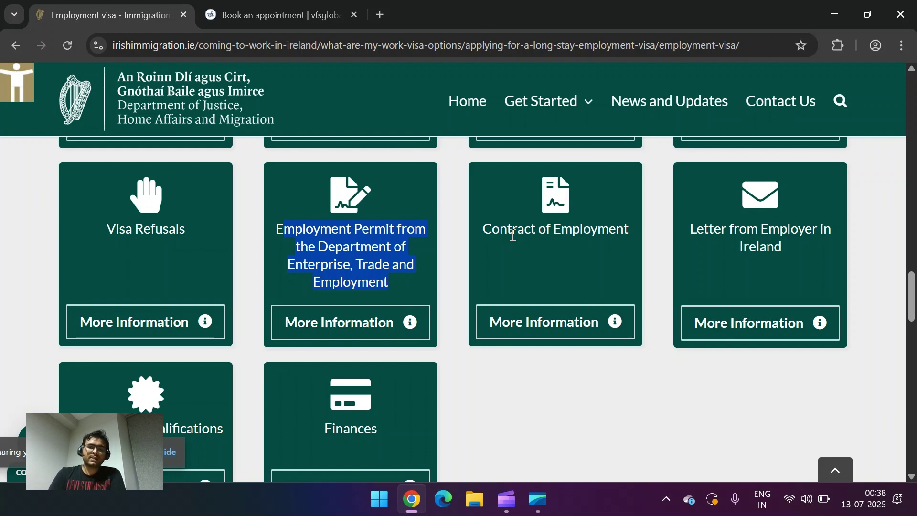
pyautogui.moveTo(482, 229); pyautogui.dragTo(619, 228)
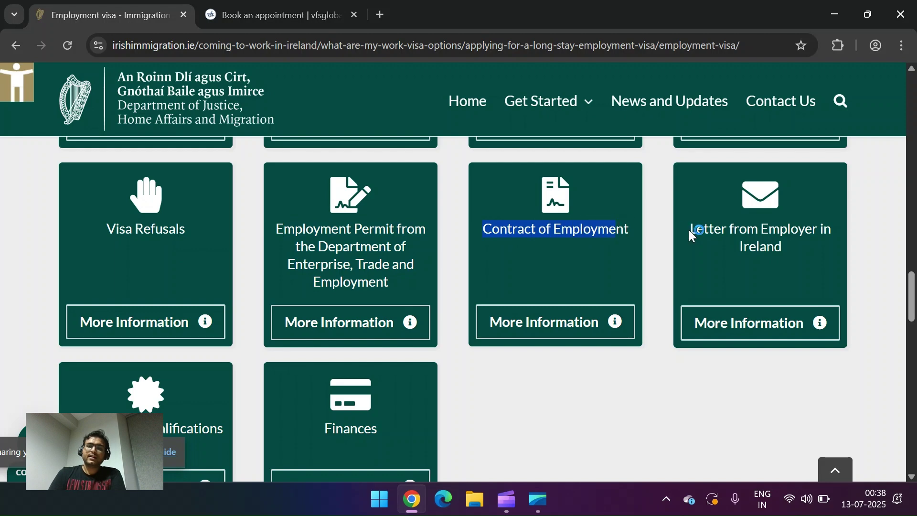
pyautogui.moveTo(696, 230); pyautogui.dragTo(775, 246)
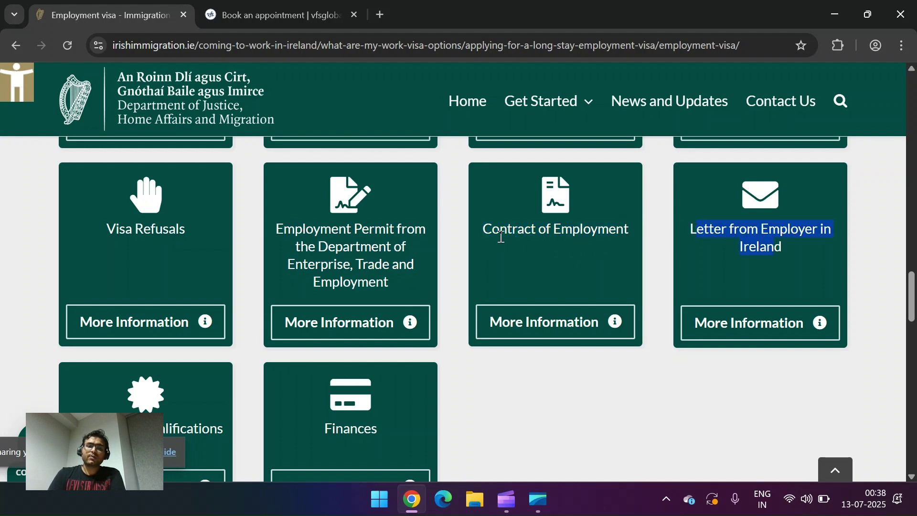
pyautogui.moveTo(492, 230); pyautogui.dragTo(626, 228)
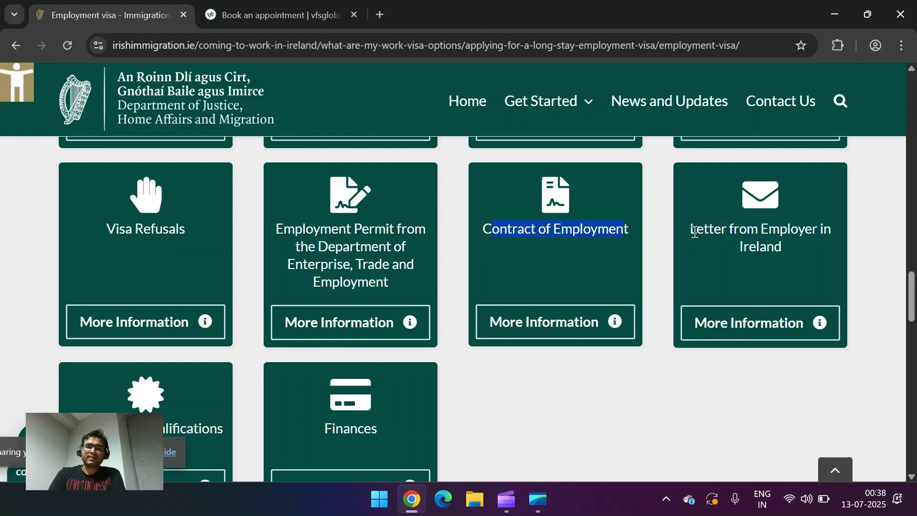
pyautogui.moveTo(696, 231); pyautogui.dragTo(777, 246)
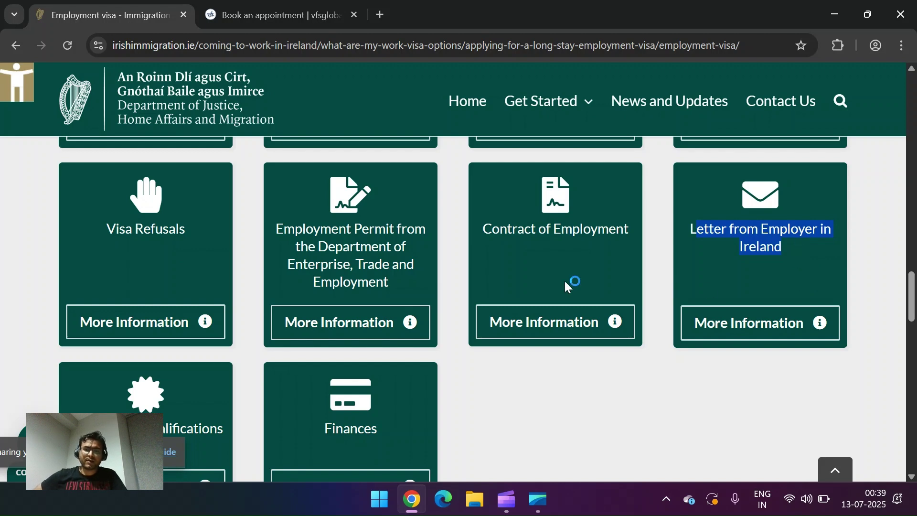
# Step: Open the Evidence of Qualifications requirements further down the page
pyautogui.scroll(-3, 569, 459)
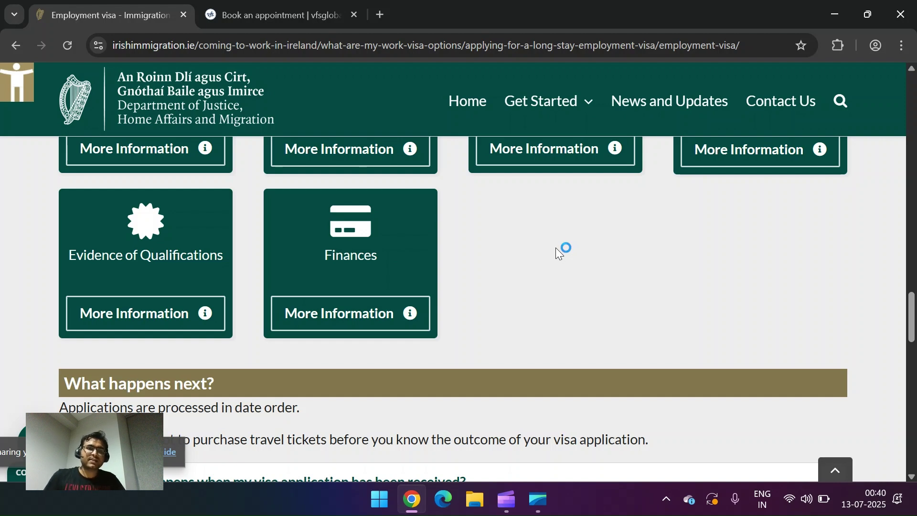
pyautogui.click(204, 313)
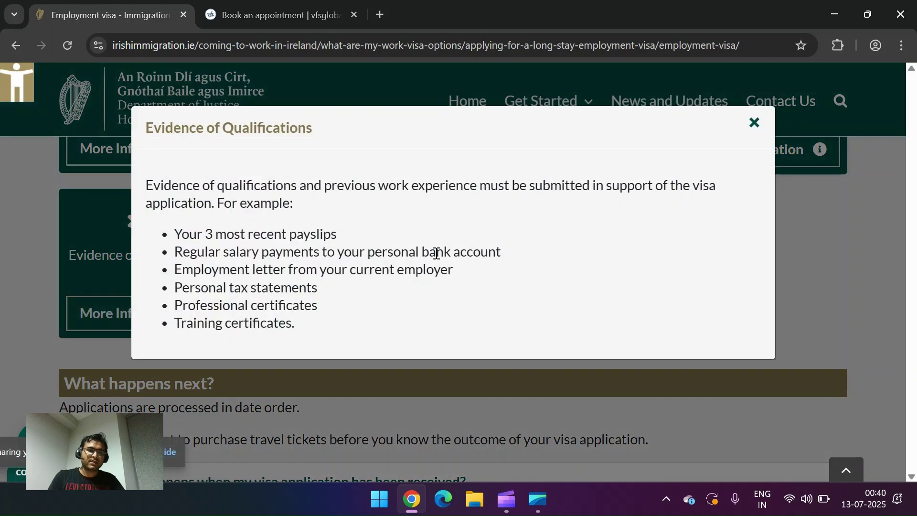
# Step: Review the employer letter, salary payments, 3 payslips, tax statements and certificates, then close the pop-up
pyautogui.moveTo(262, 270); pyautogui.dragTo(457, 271)
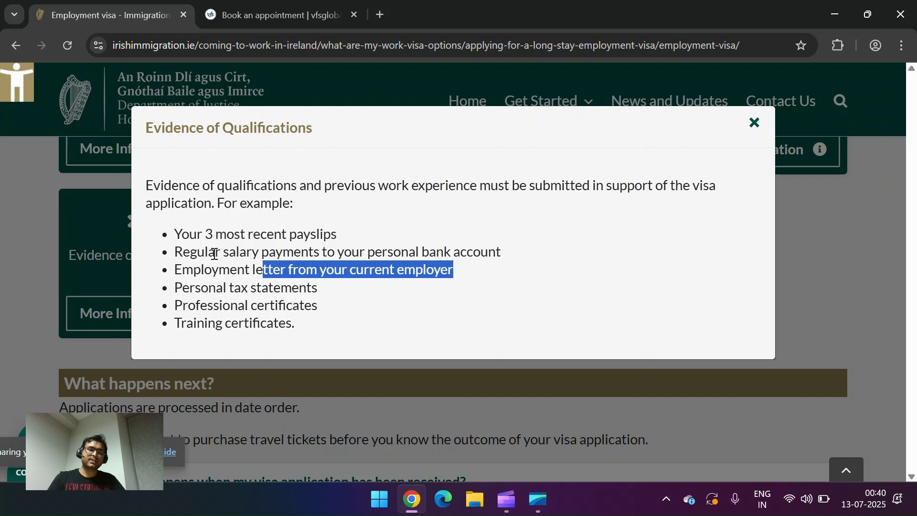
pyautogui.moveTo(199, 268); pyautogui.dragTo(455, 269)
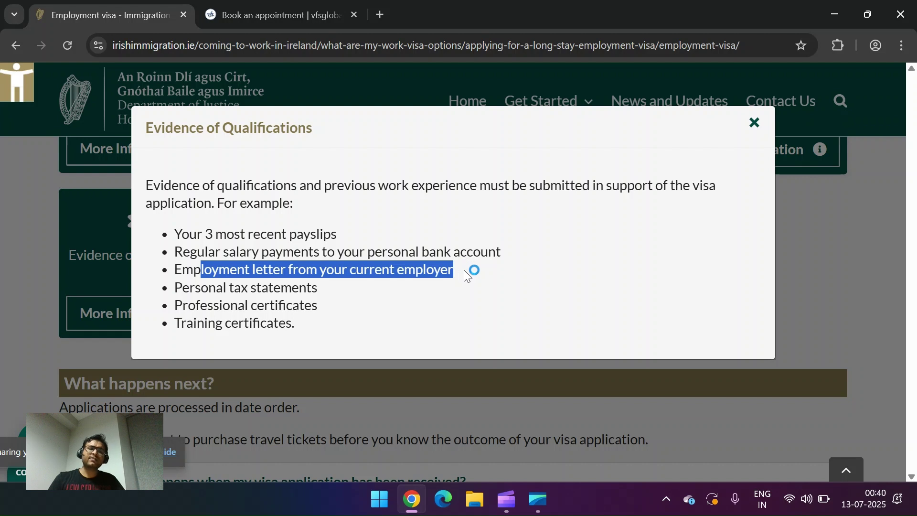
pyautogui.click(463, 270)
pyautogui.moveTo(463, 270); pyautogui.dragTo(139, 272)
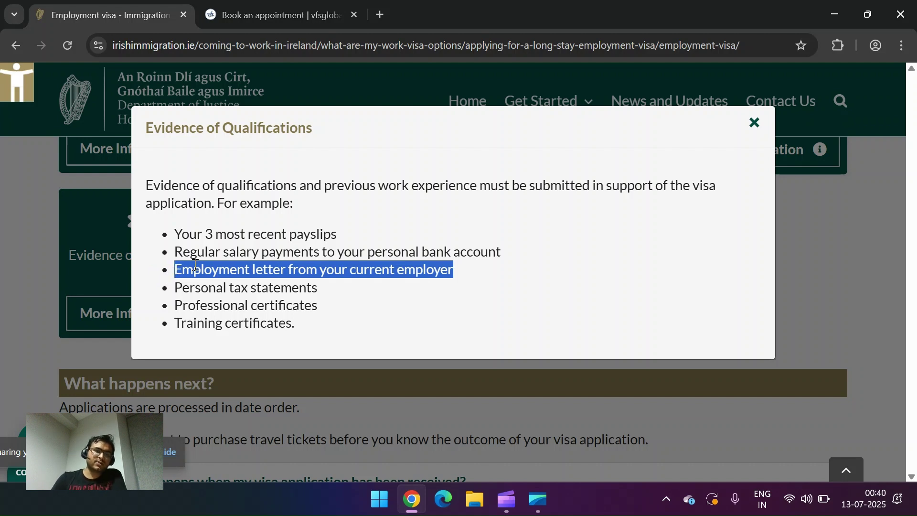
pyautogui.moveTo(215, 252); pyautogui.dragTo(328, 251)
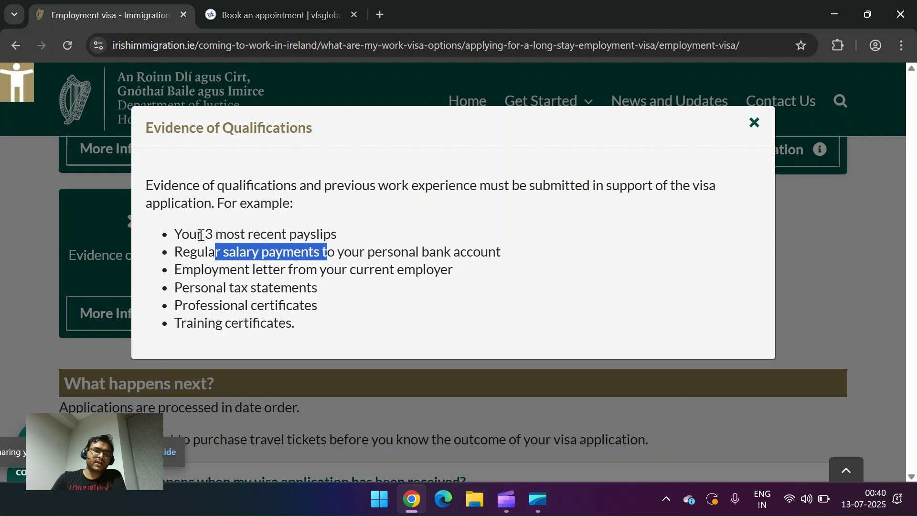
pyautogui.moveTo(198, 233); pyautogui.dragTo(338, 232)
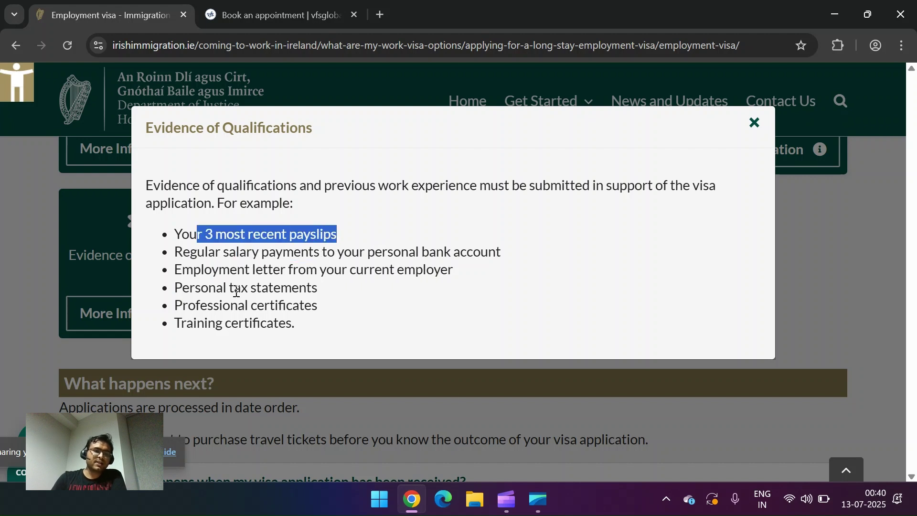
pyautogui.moveTo(209, 288); pyautogui.dragTo(318, 288)
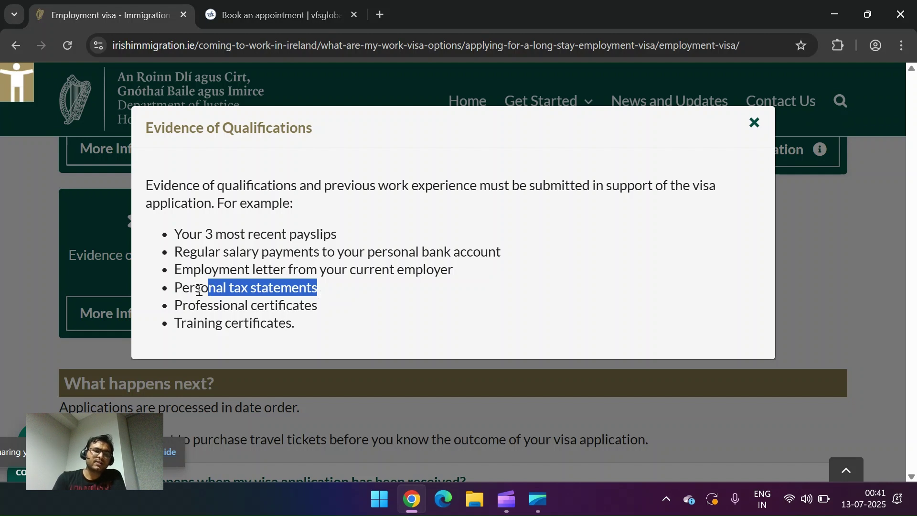
pyautogui.moveTo(187, 305); pyautogui.dragTo(296, 325)
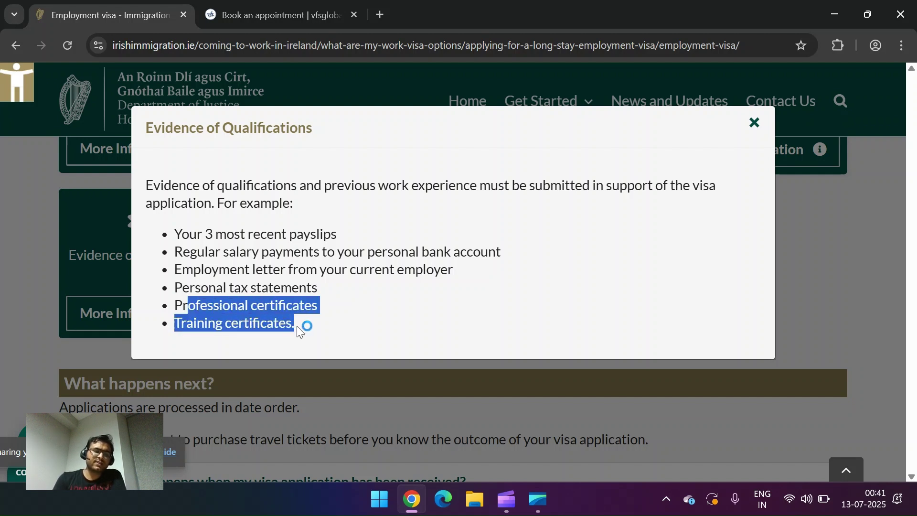
pyautogui.click(755, 125)
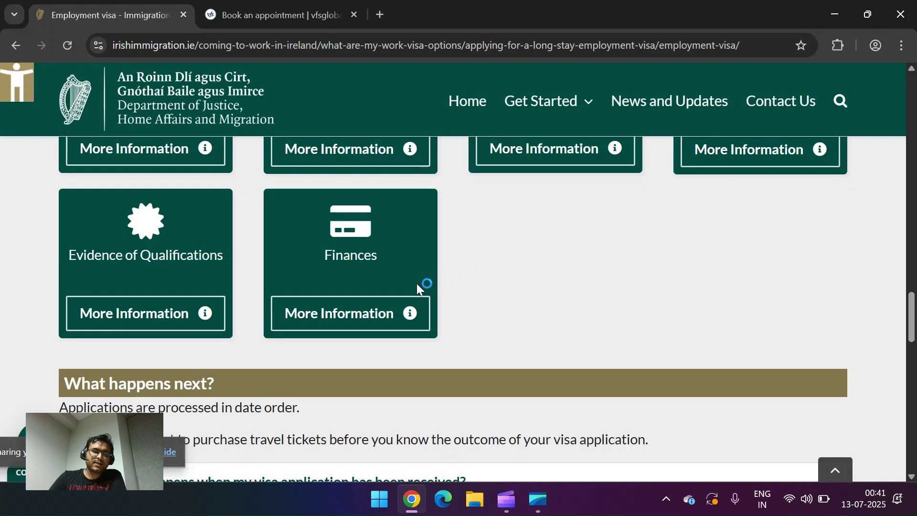
# Step: Open the Finances requirement details and highlight the sentence requiring a bank statement showing sufficient funds
pyautogui.click(410, 313)
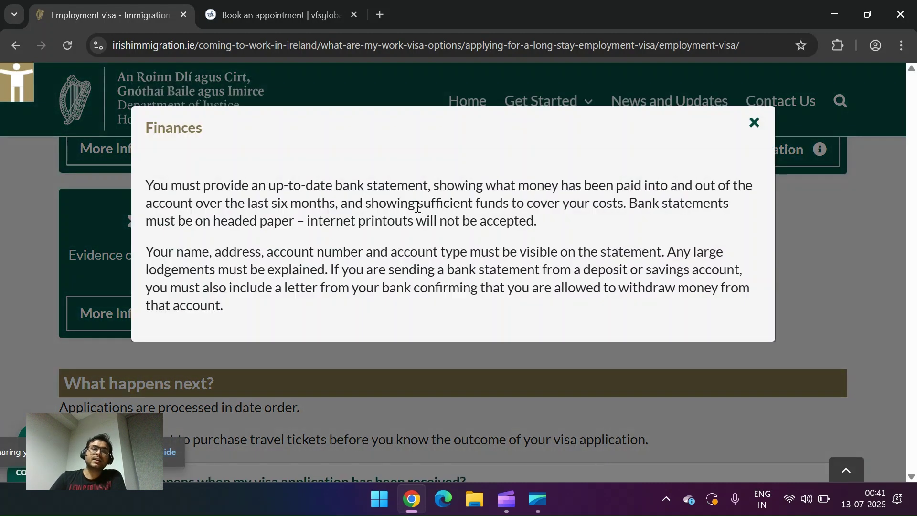
pyautogui.moveTo(387, 203); pyautogui.dragTo(609, 208)
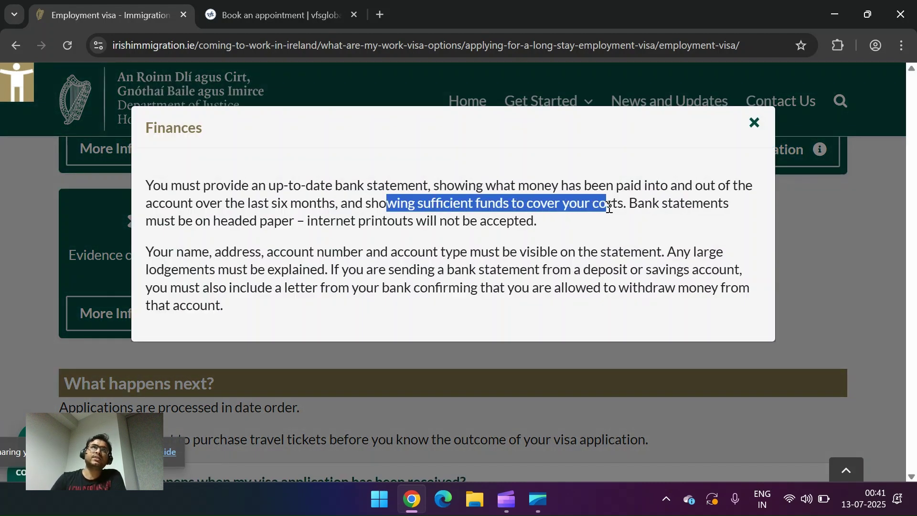